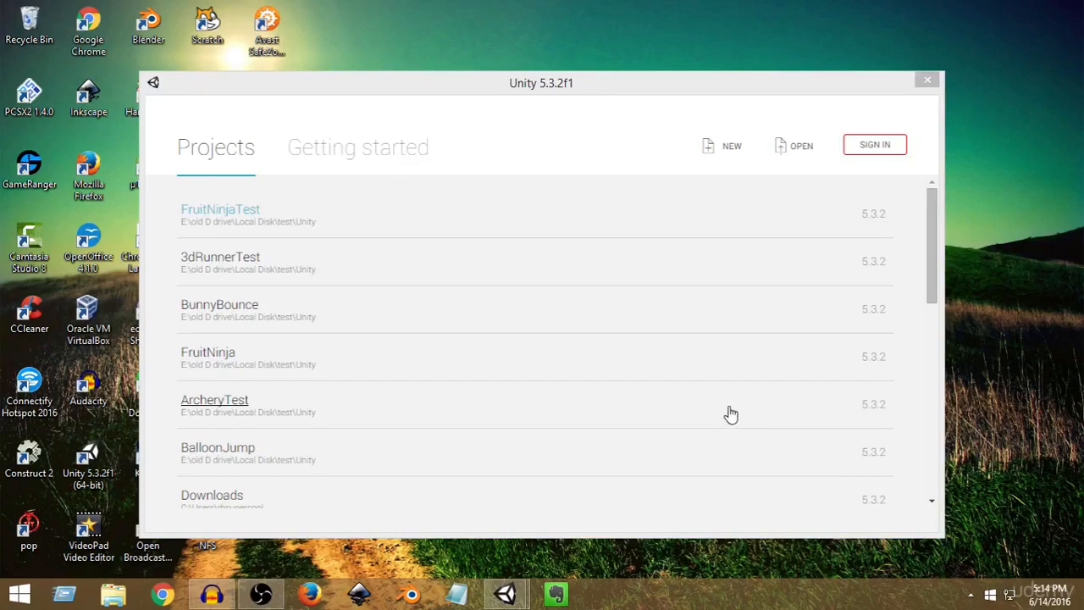
Create a new 3D project named Zigzag in the folder E:\old D drive\Local Disk\test\Unity\UnityCourse\.
left_click(719, 150)
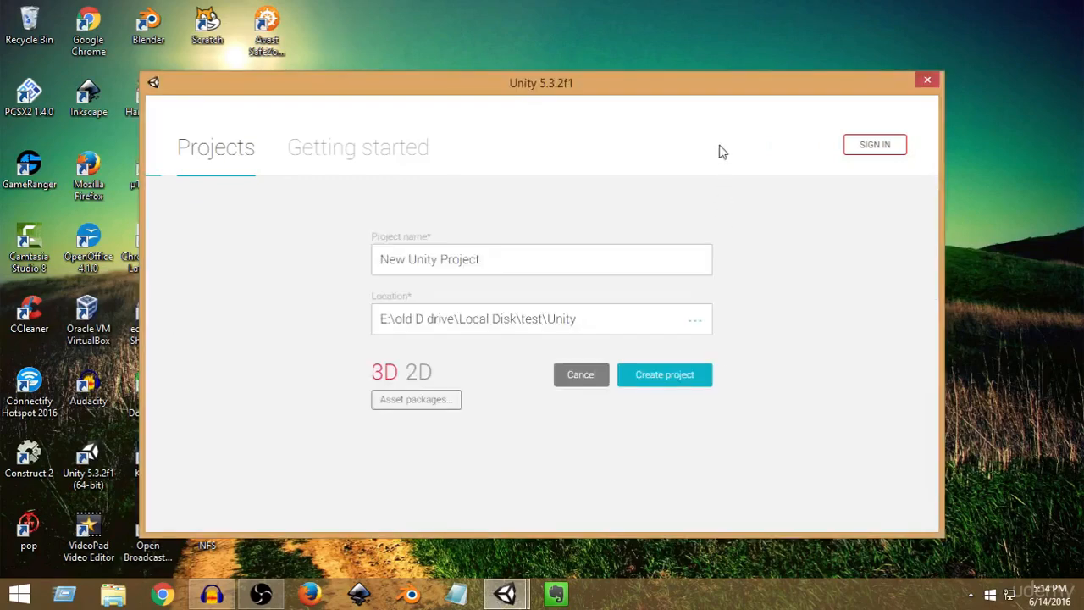
left_click(615, 314)
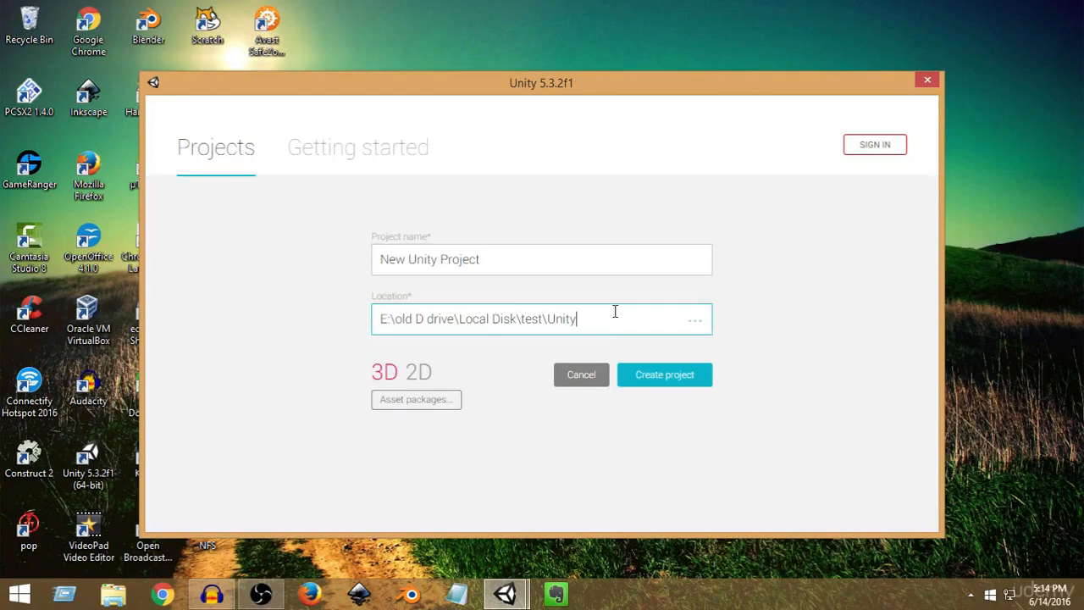
type("\\UnityCourse\\")
triple_click(518, 266)
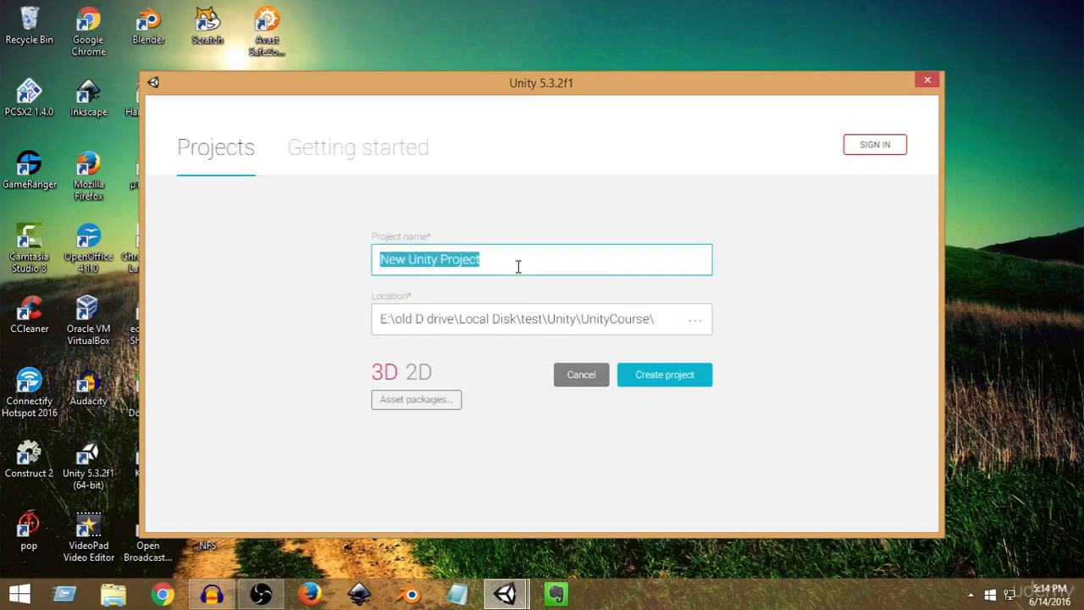
type("Zigzag")
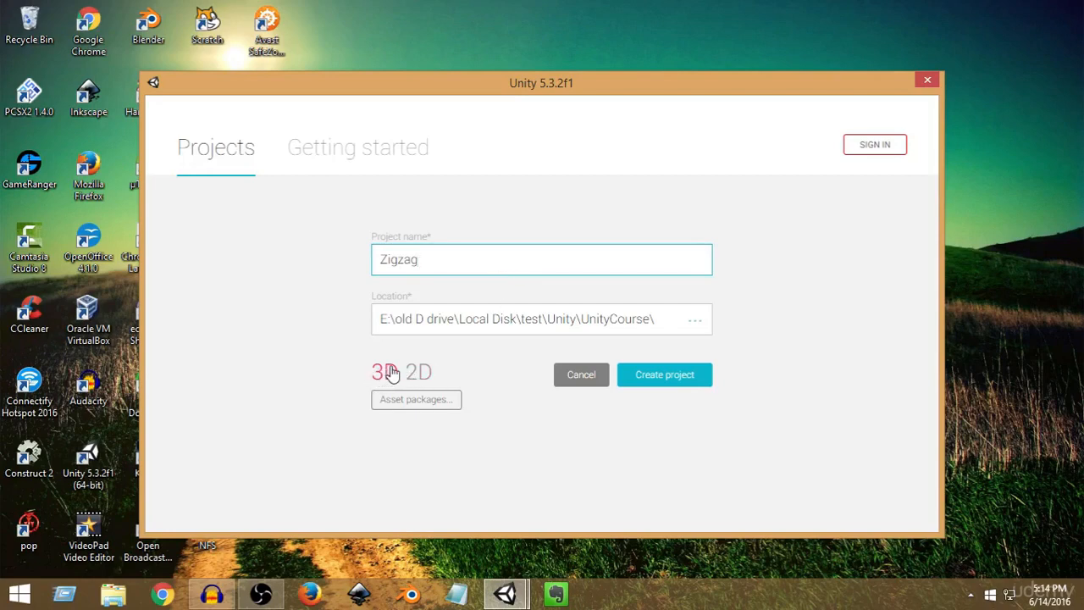
left_click(671, 383)
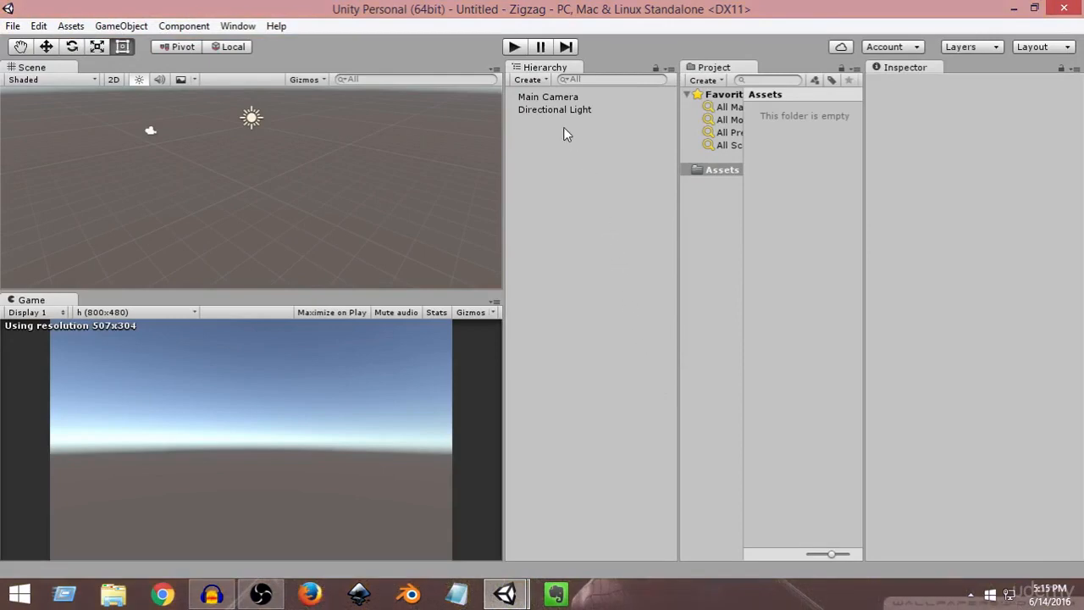
Apply the 2 by 3 editor layout and resize the Scene, Hierarchy, Project and Game areas, making the Game view taller.
left_click(1021, 49)
left_click(959, 66)
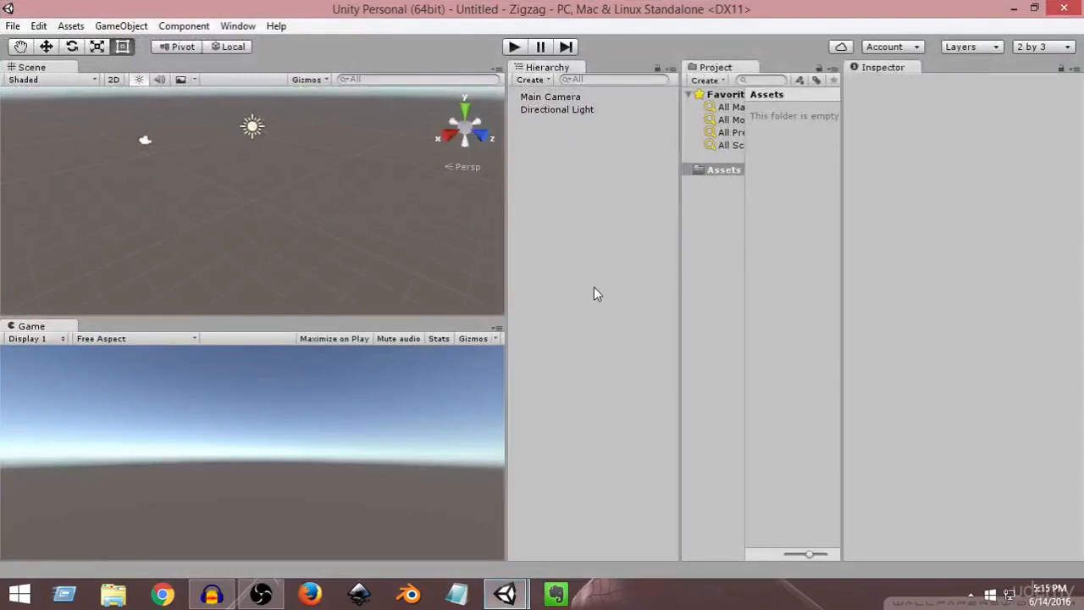
left_click_drag(513, 297, 520, 284)
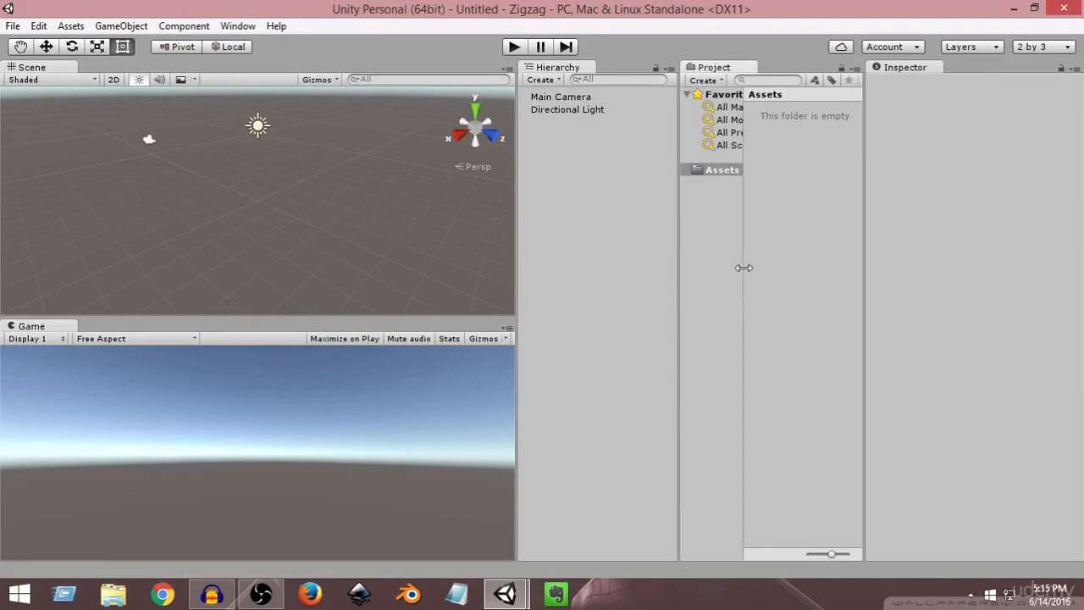
left_click_drag(744, 266, 746, 270)
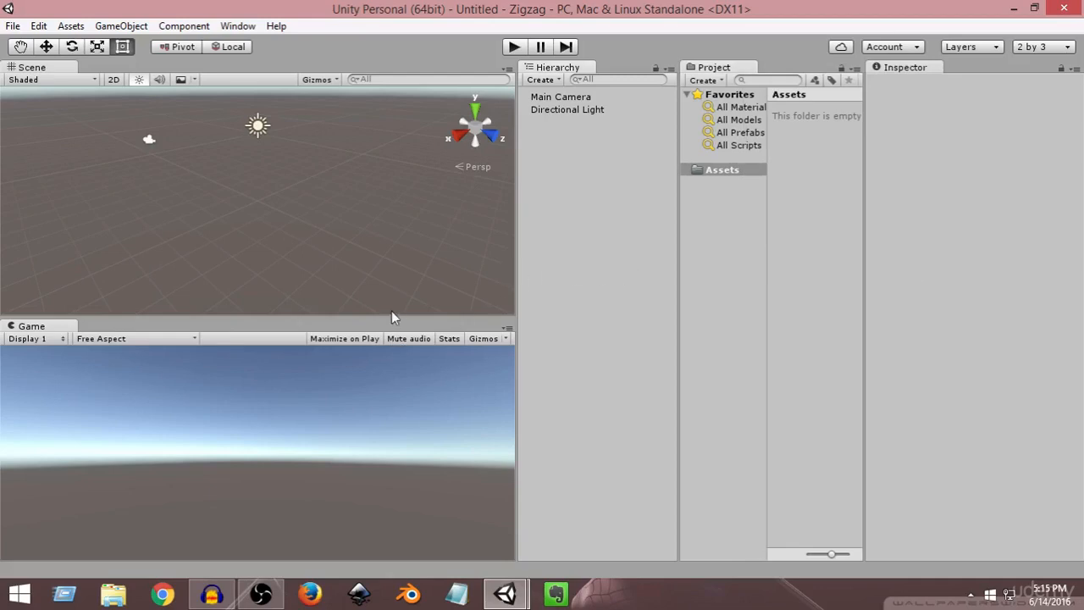
left_click_drag(397, 319, 396, 287)
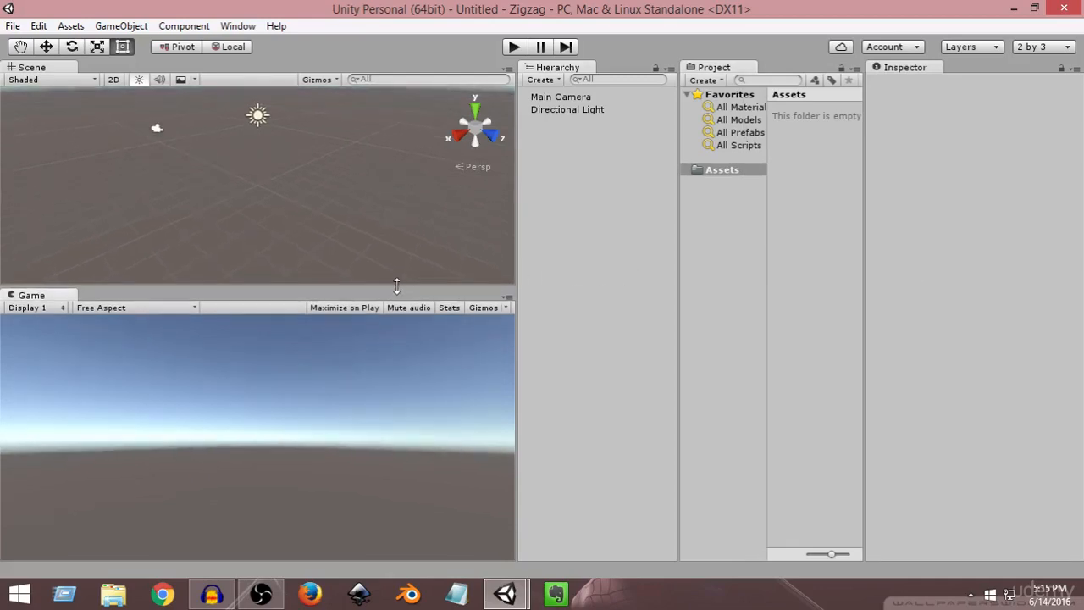
left_click(60, 310)
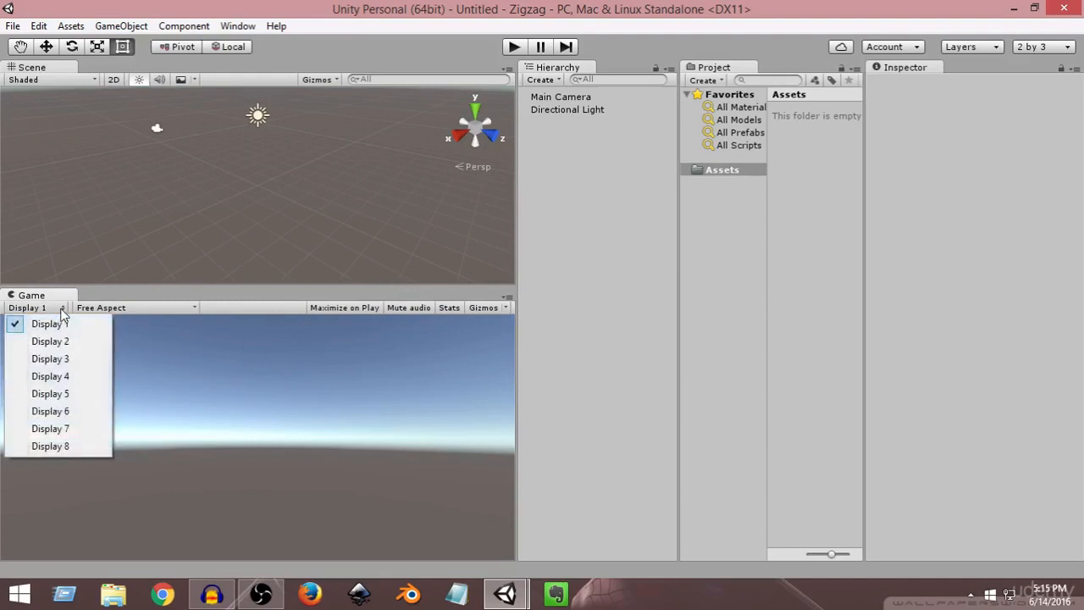
left_click(164, 310)
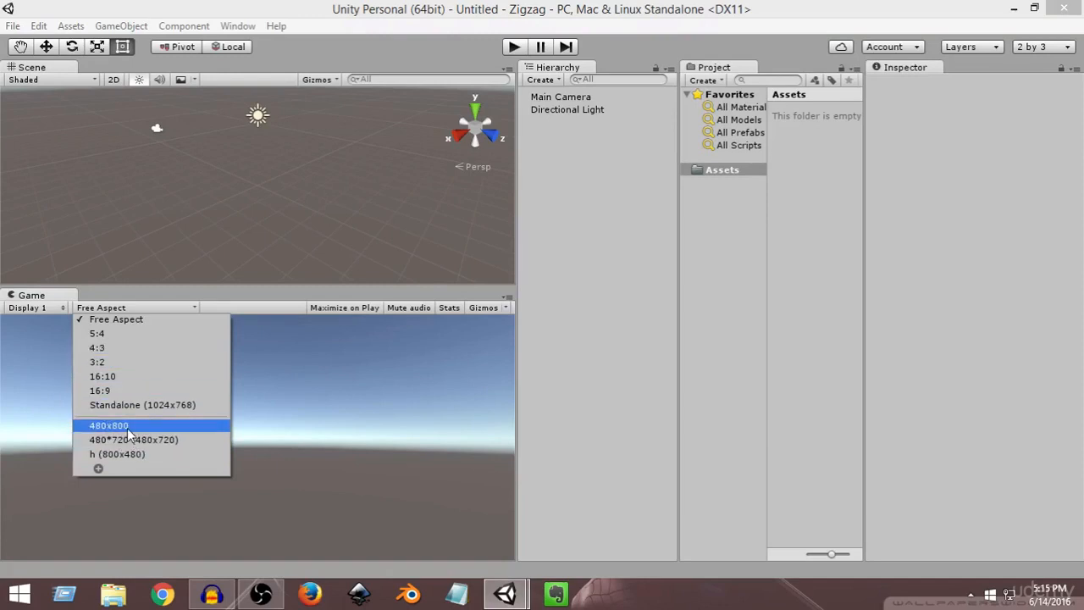
left_click(98, 470)
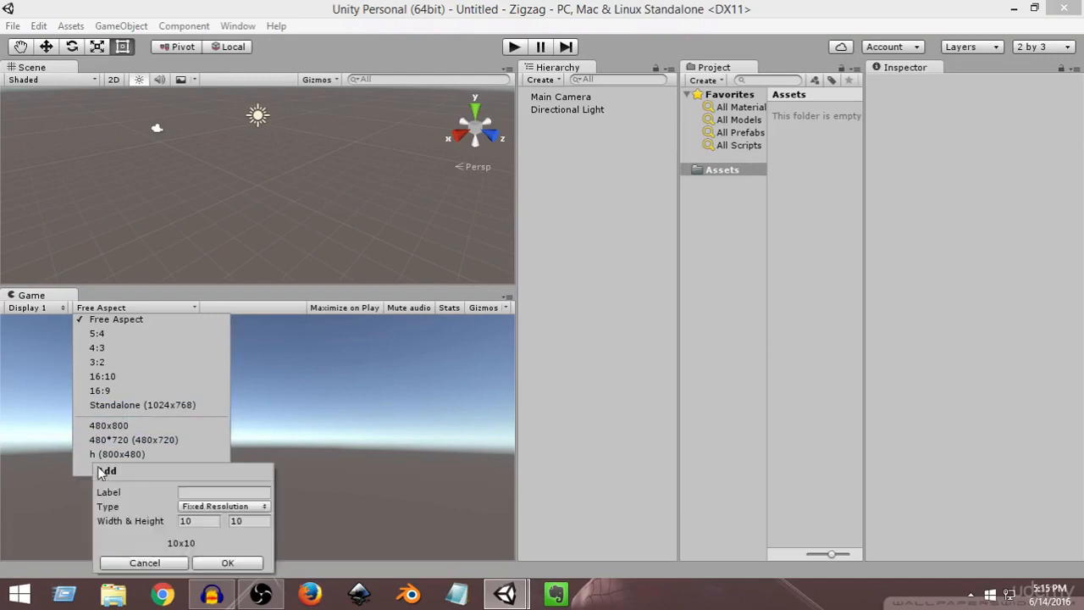
left_click(182, 521)
key("BackSpace")
type("490")
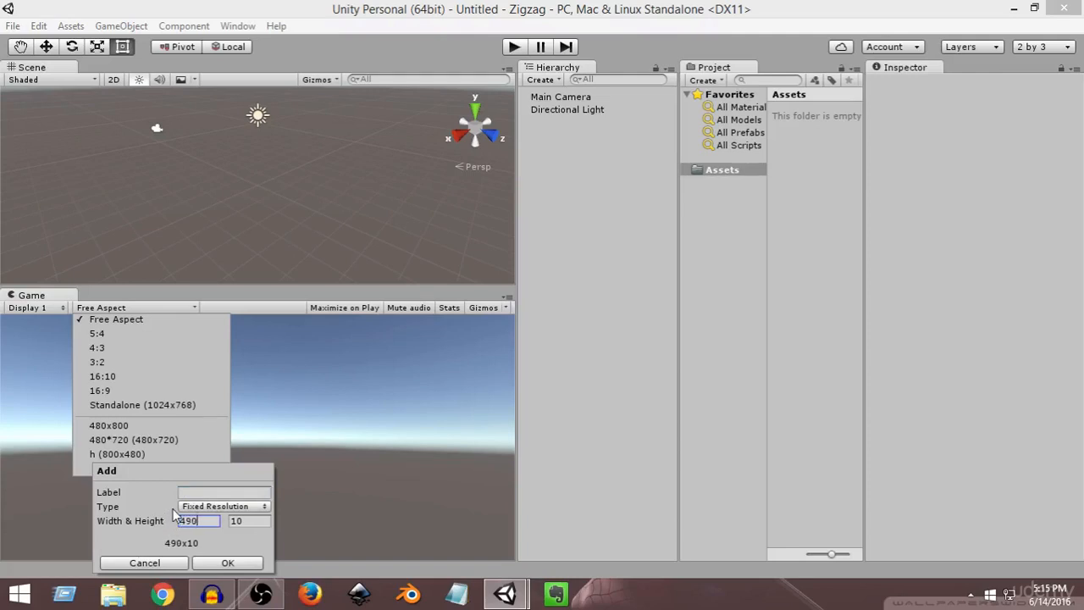
key("BackSpace")
key("BackSpace")
type("9")
key("BackSpace")
type("80")
key("Tab")
type("800")
left_click(222, 492)
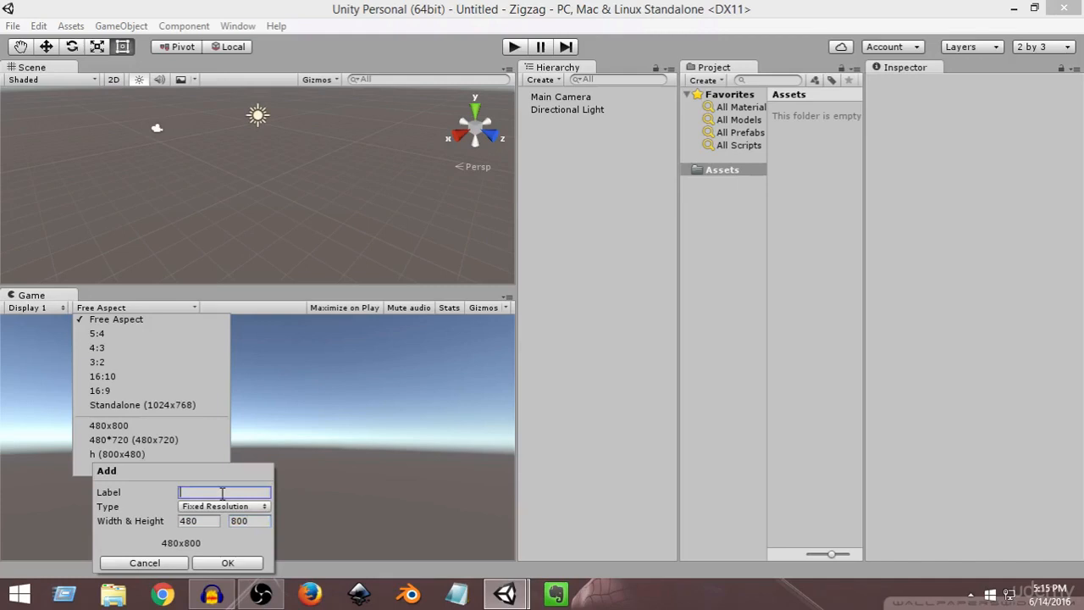
type("h")
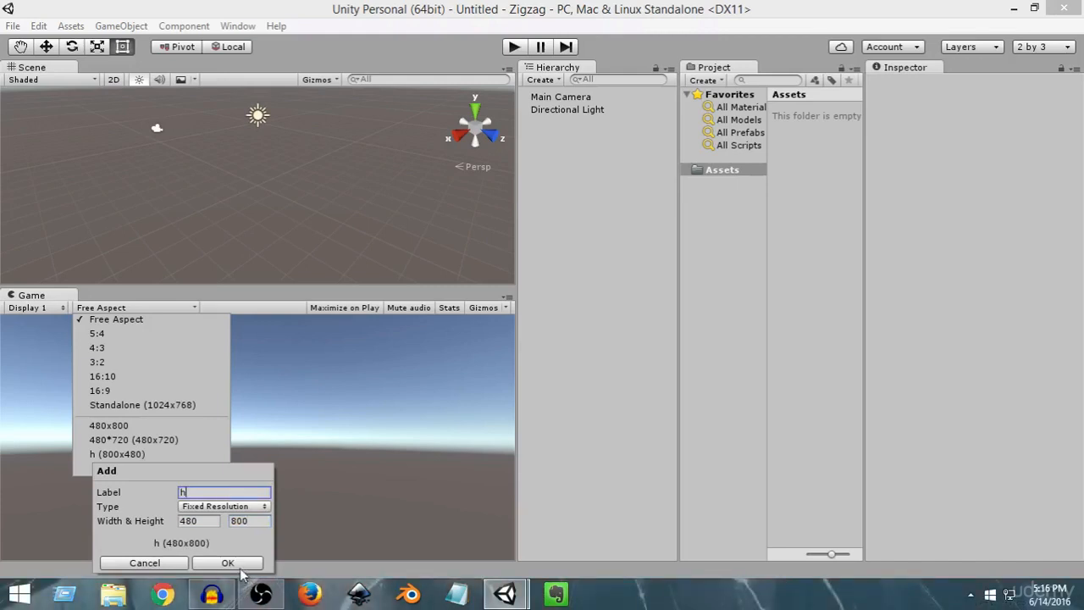
left_click(432, 339)
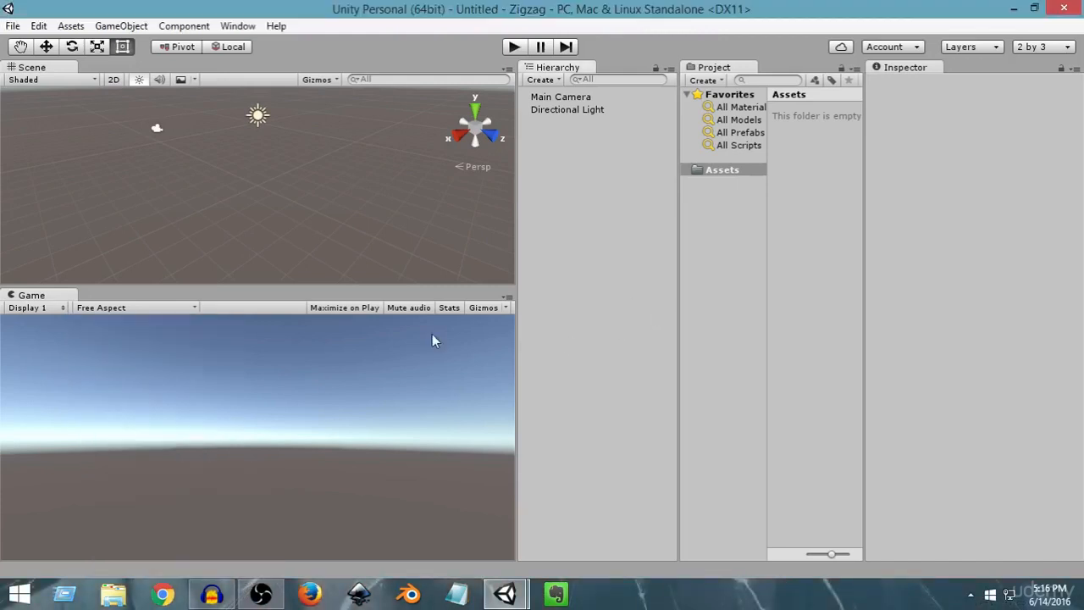
Set the Game view resolution to 480x800 and try different heights for the Game view against the Scene view.
left_click(153, 307)
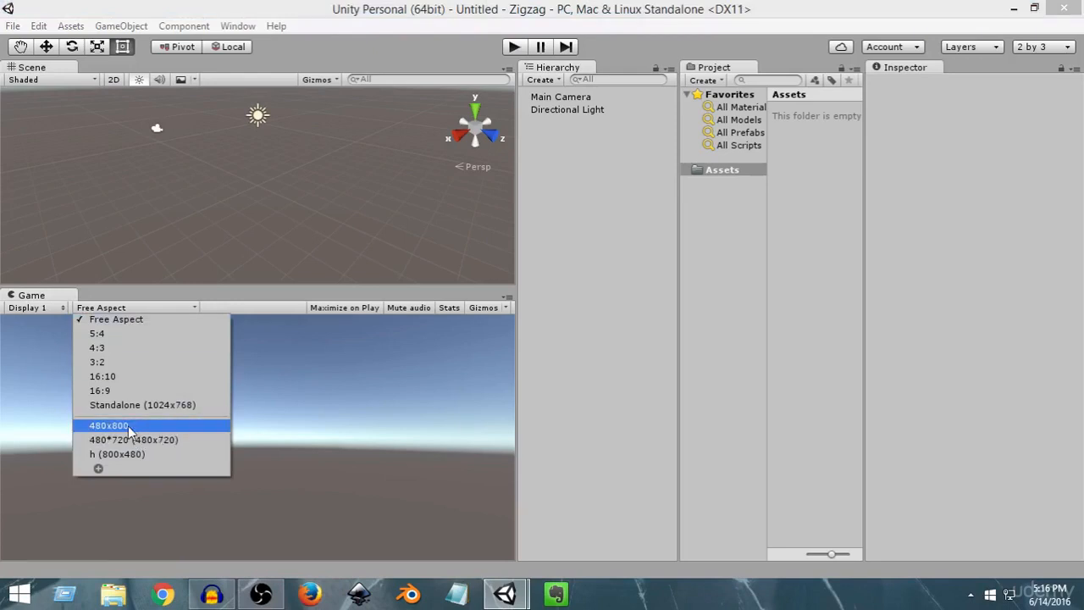
left_click(130, 426)
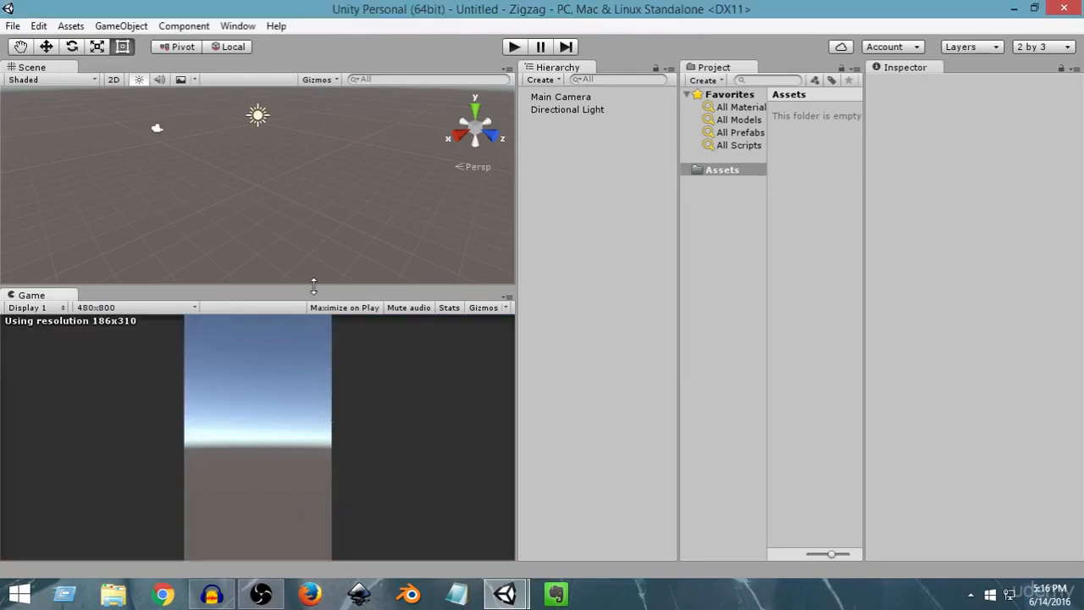
left_click_drag(313, 287, 322, 345)
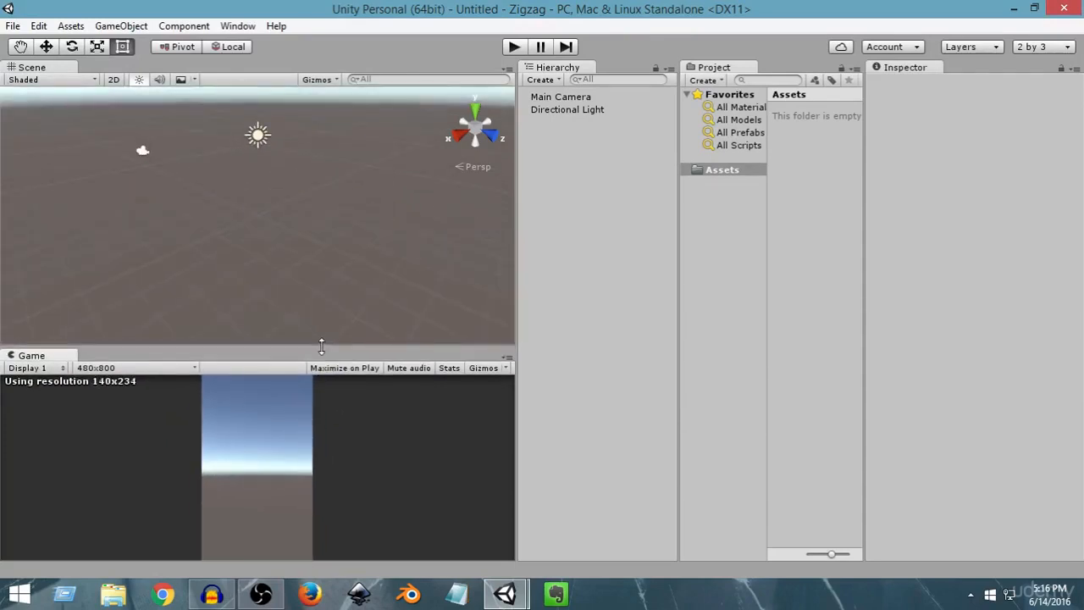
left_click_drag(321, 345, 386, 287)
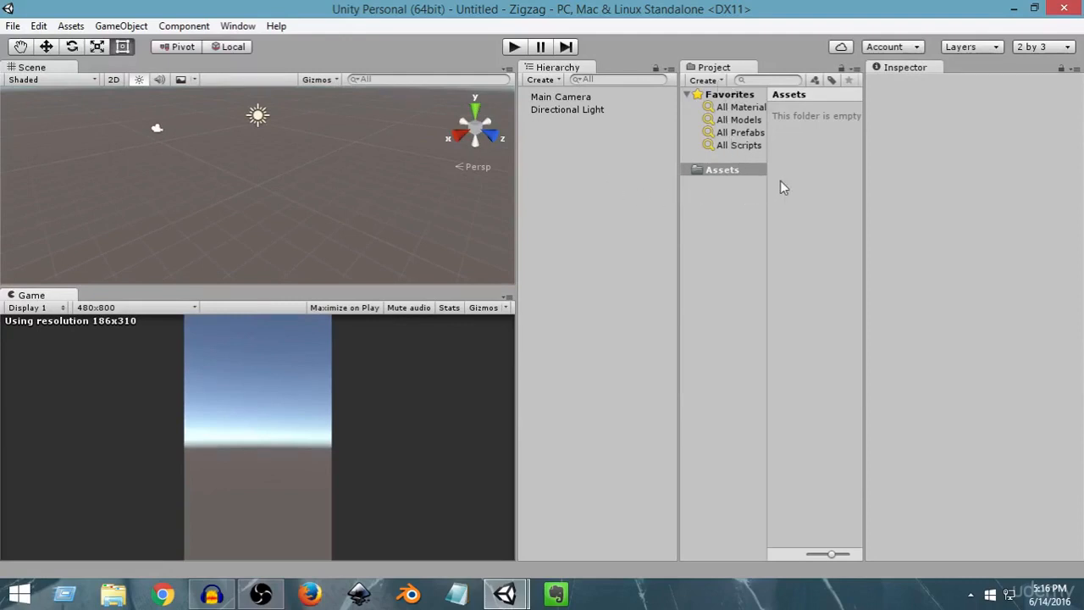
Create a folder named Scenes in the project's Assets.
left_click(705, 80)
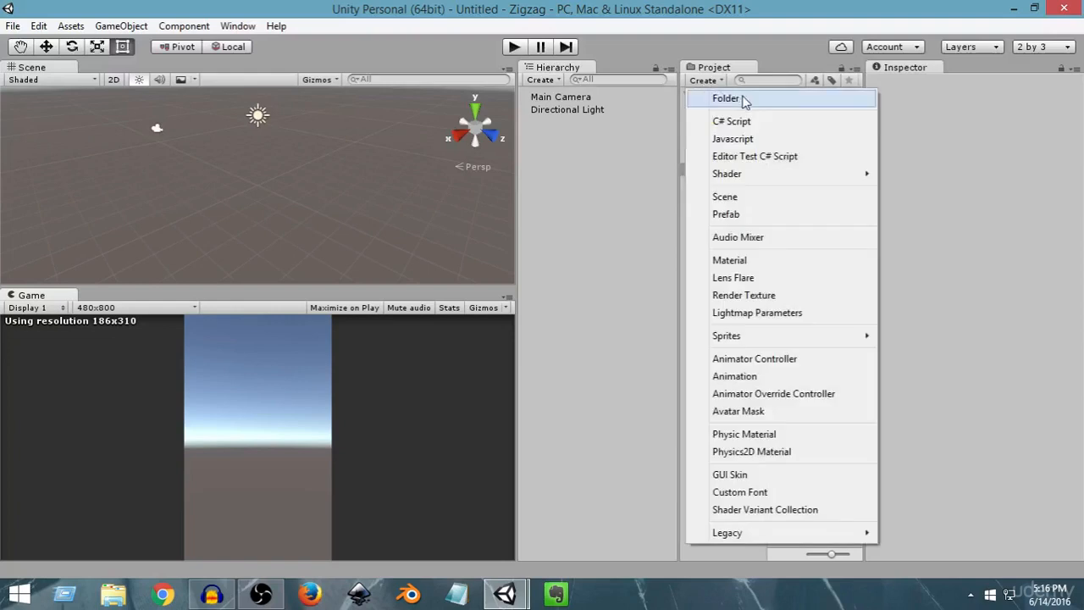
left_click(742, 99)
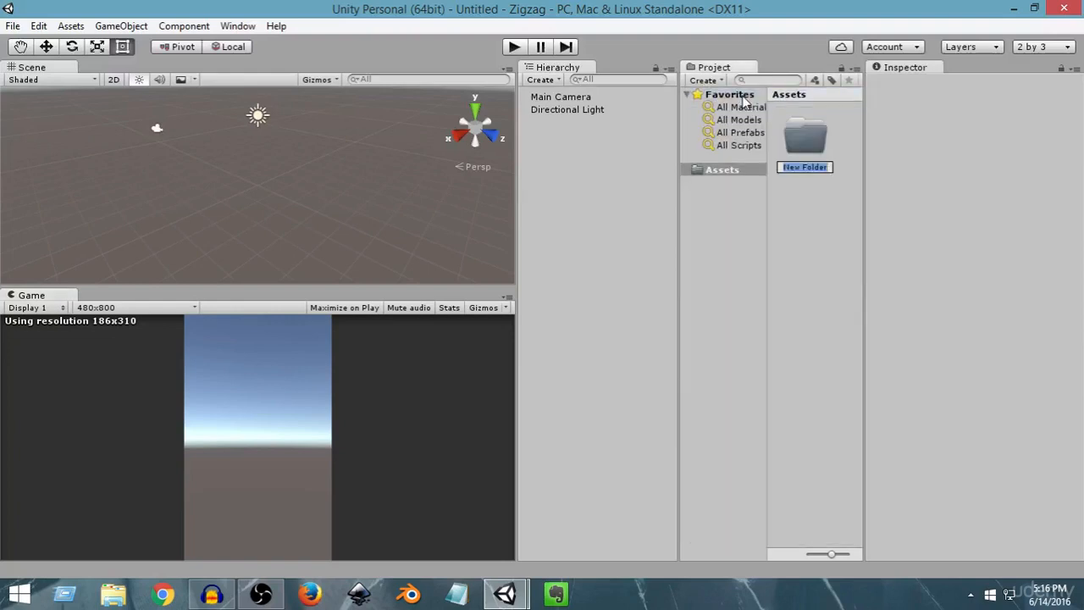
type("Scenes")
key("Return")
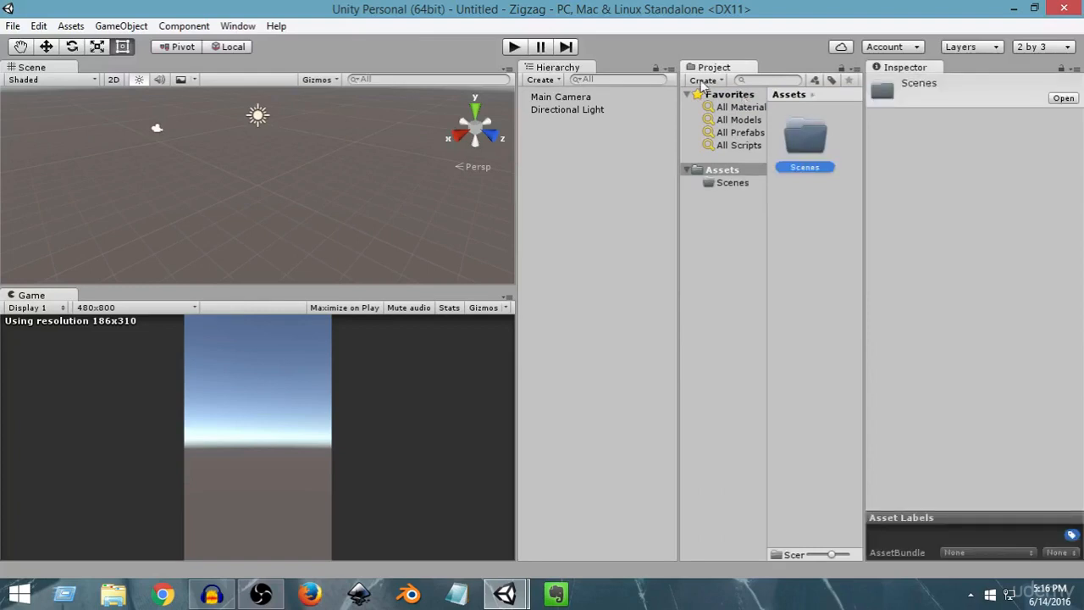
left_click(841, 201)
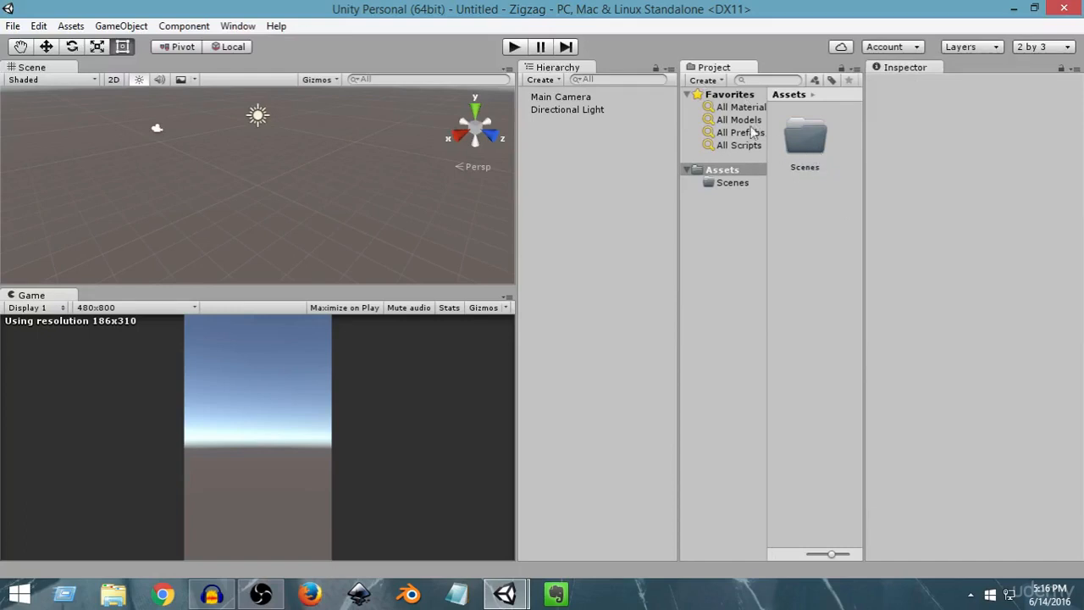
Create a folder named Scripts in Assets alongside the Scenes folder.
left_click(714, 82)
left_click(726, 98)
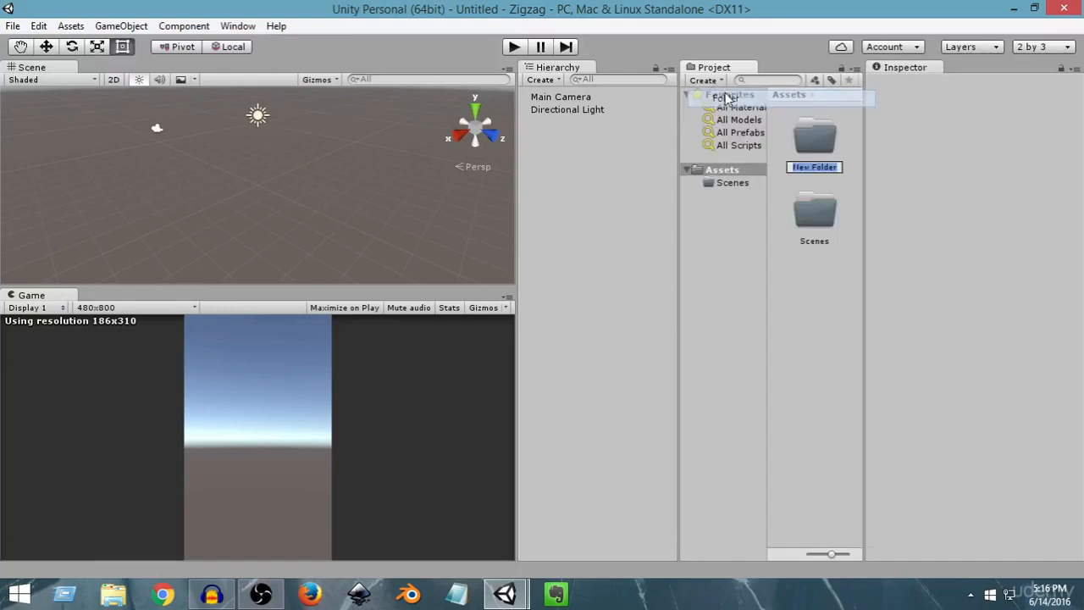
type("Scripts")
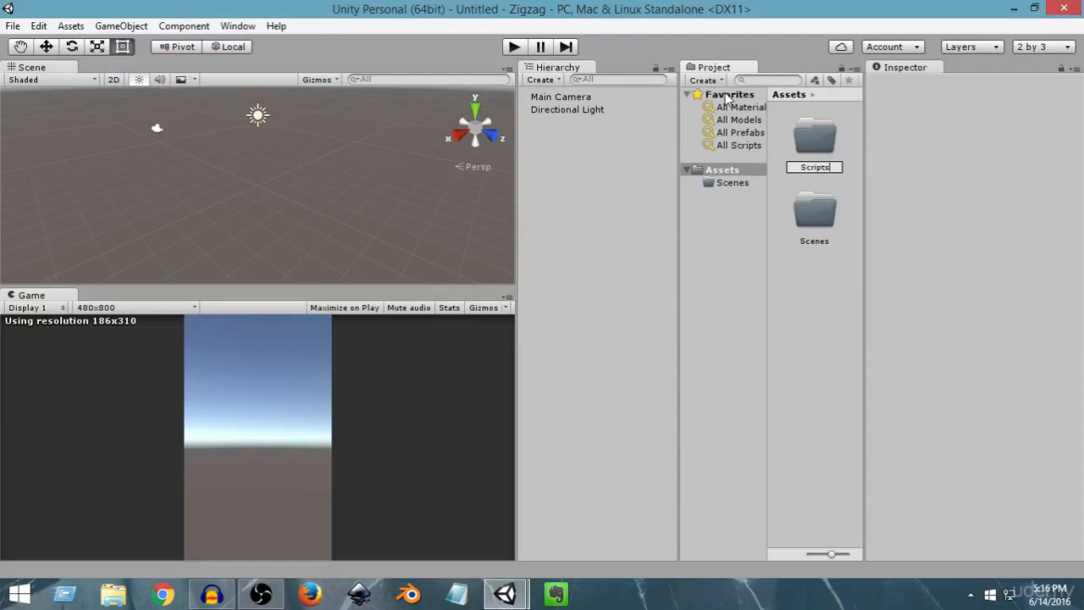
key("Return")
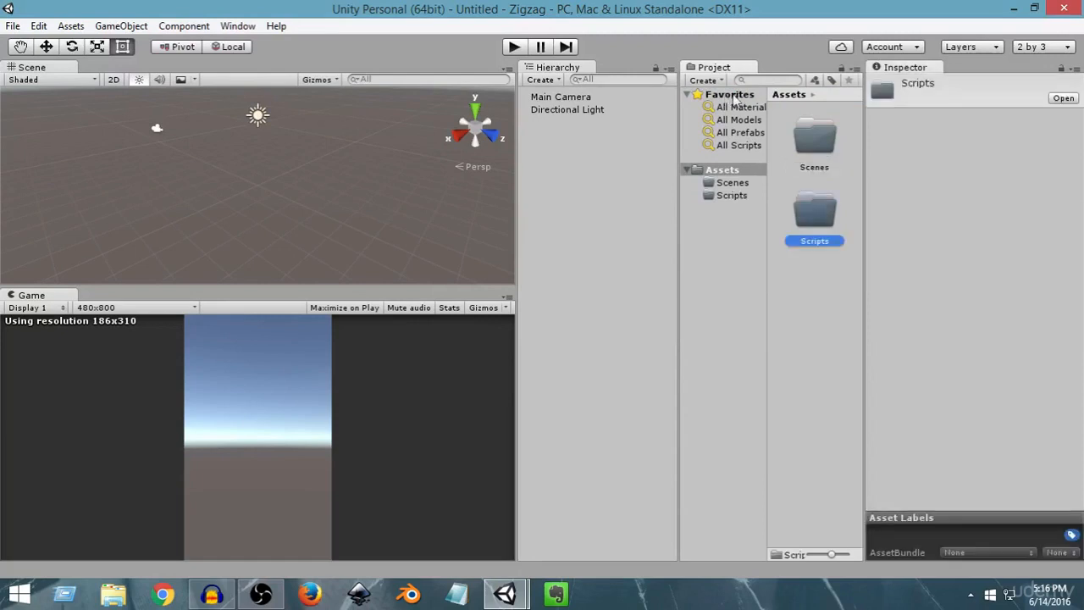
left_click(831, 287)
Add a folder named Materials to the root of Assets.
left_click(704, 82)
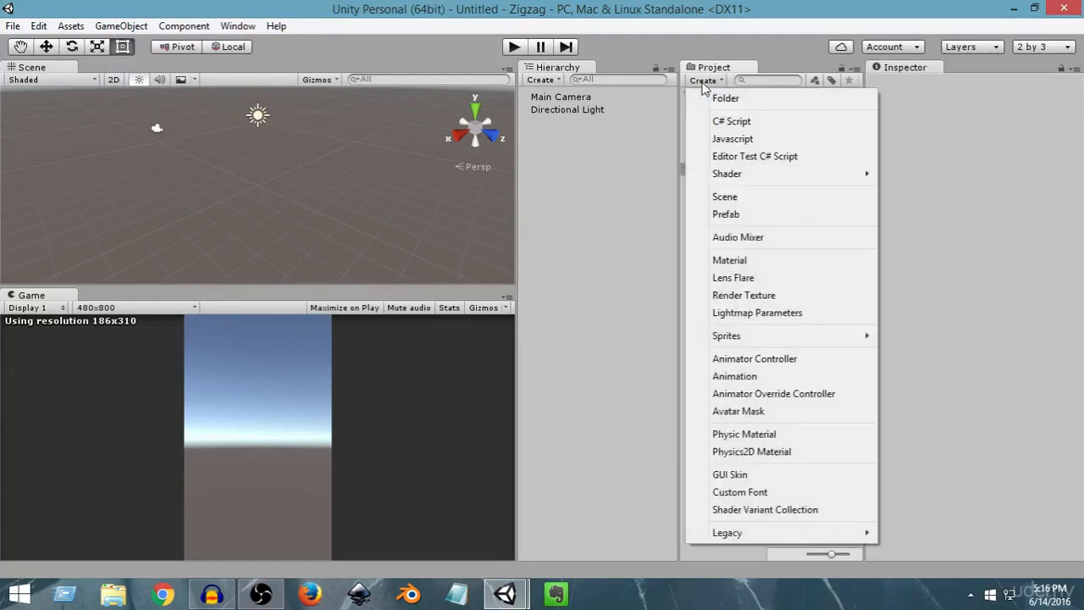
left_click(720, 98)
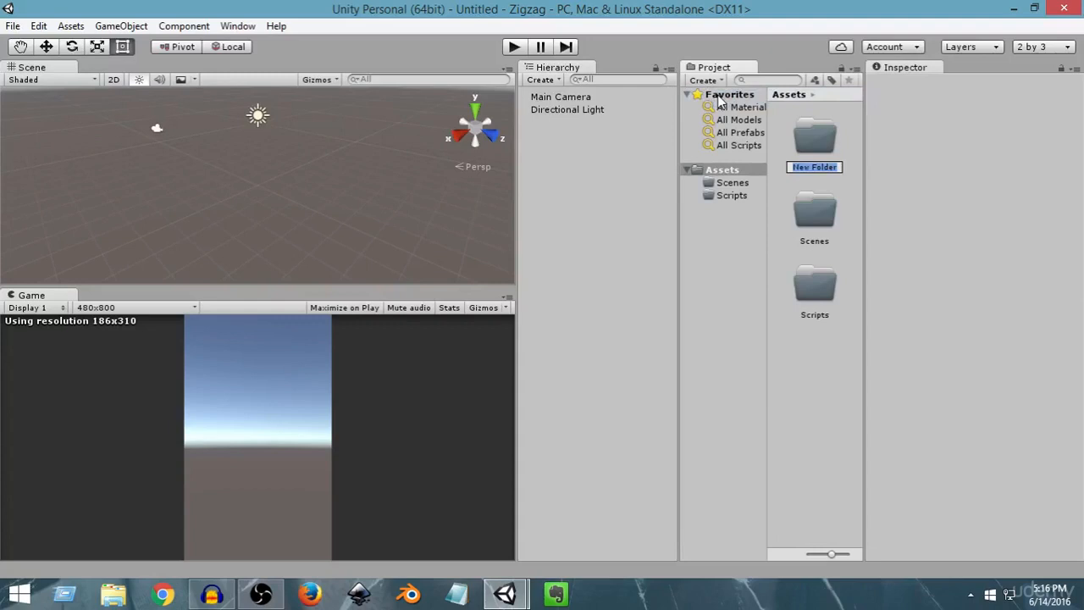
type("Materials")
key("Return")
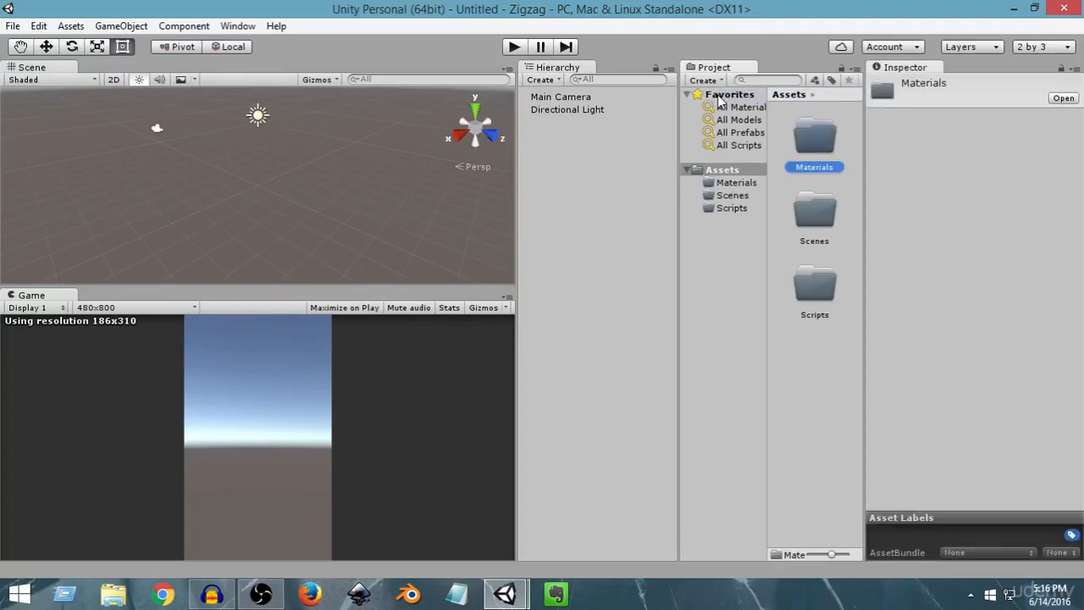
left_click(839, 388)
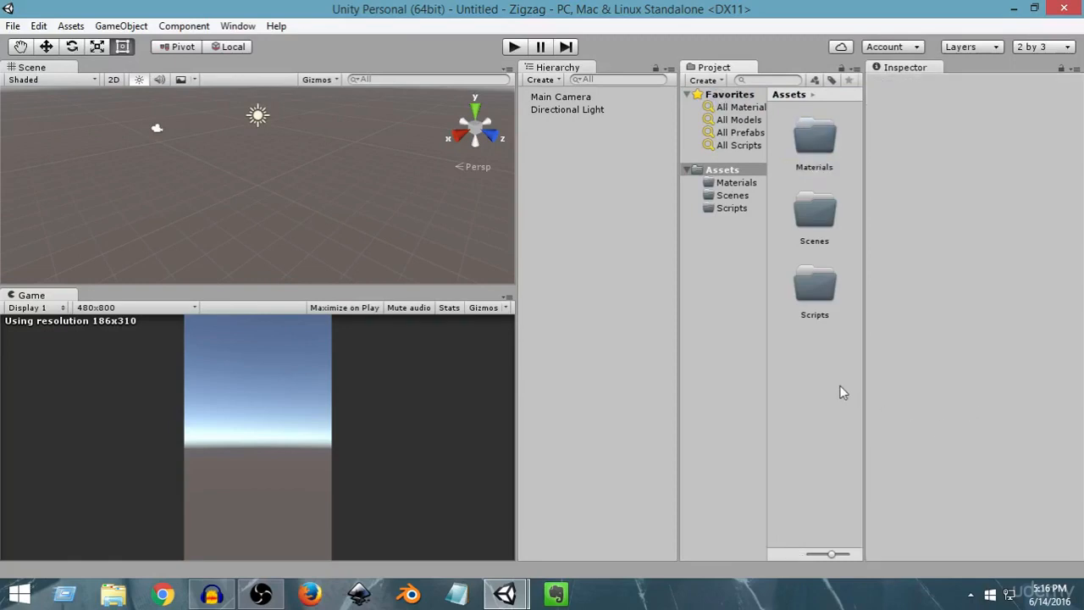
Add a folder named PhysicsMaterials to the root of Assets.
left_click(714, 82)
left_click(716, 96)
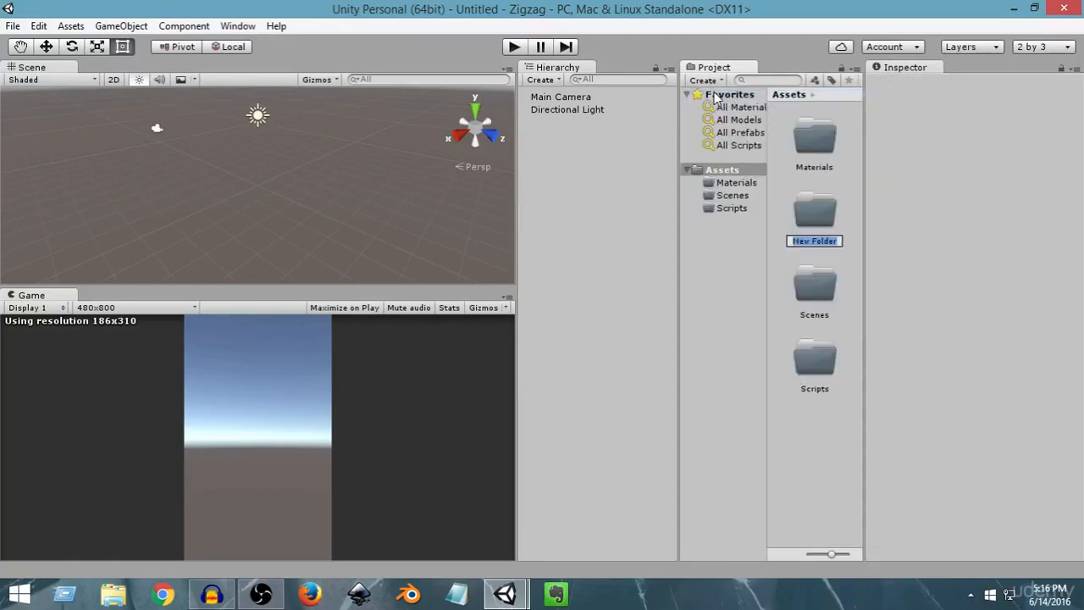
type("Physics")
type("Material")
type("s")
key("Return")
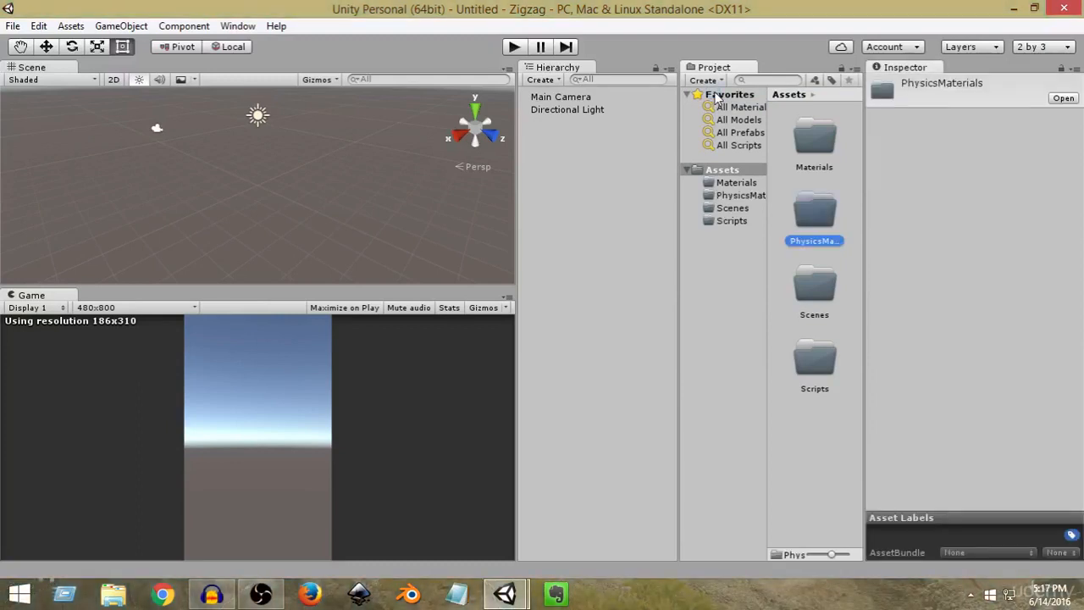
left_click(823, 138)
left_click(818, 246)
left_click(815, 293)
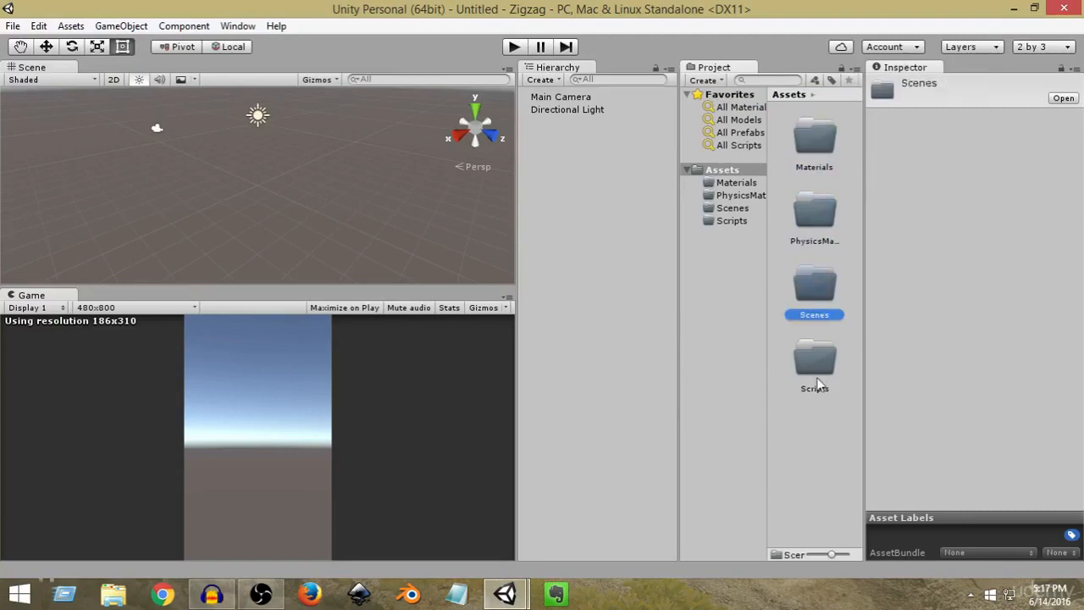
left_click(818, 384)
left_click(828, 439)
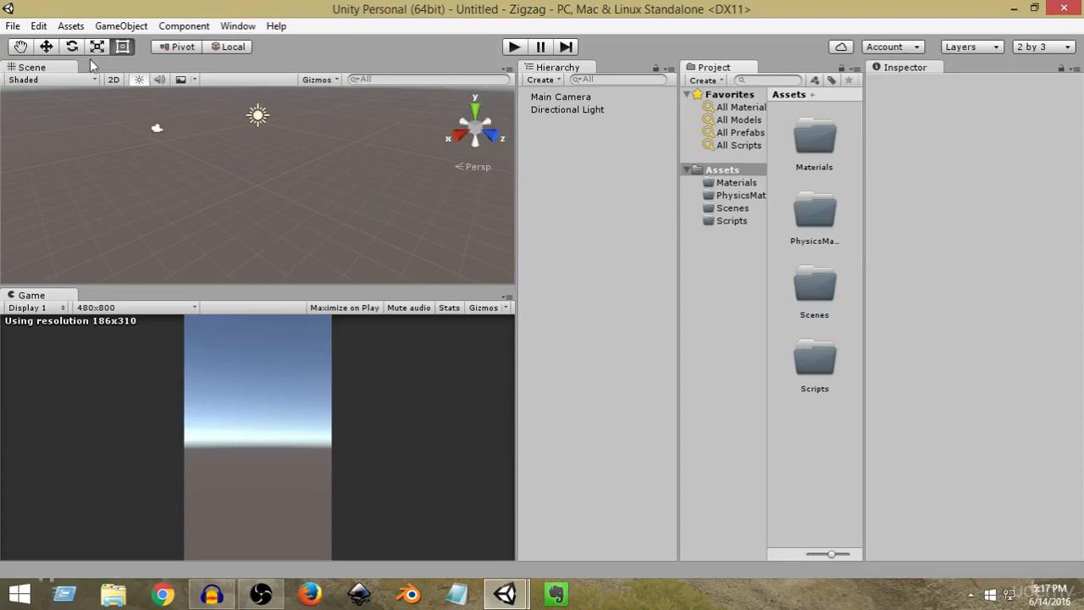
Save the scene as level1 in the project's Scenes folder and show that folder's contents in the project.
left_click(12, 26)
left_click(51, 84)
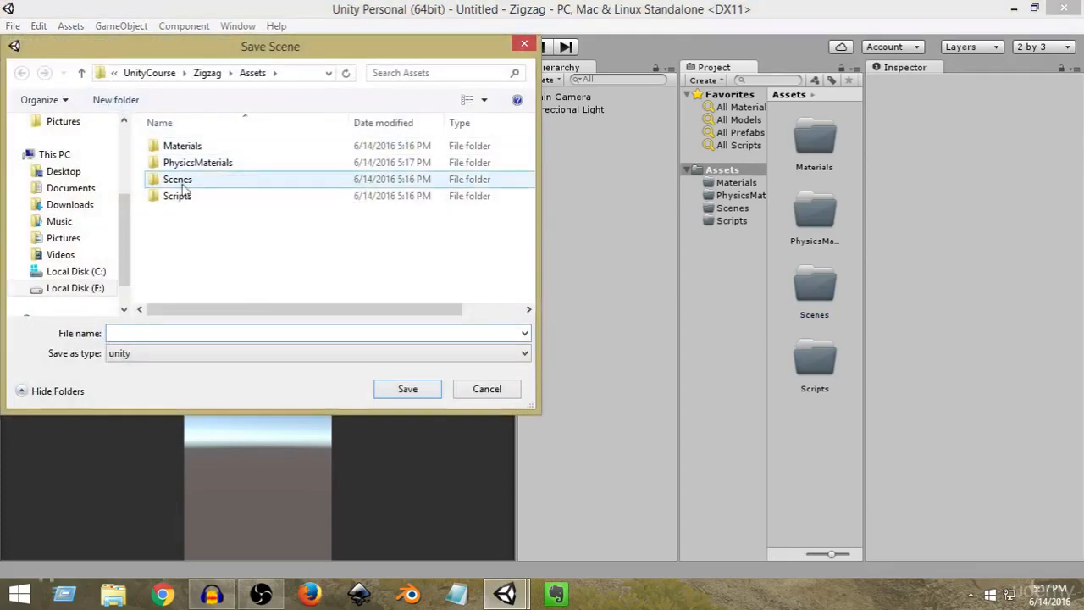
double_click(188, 181)
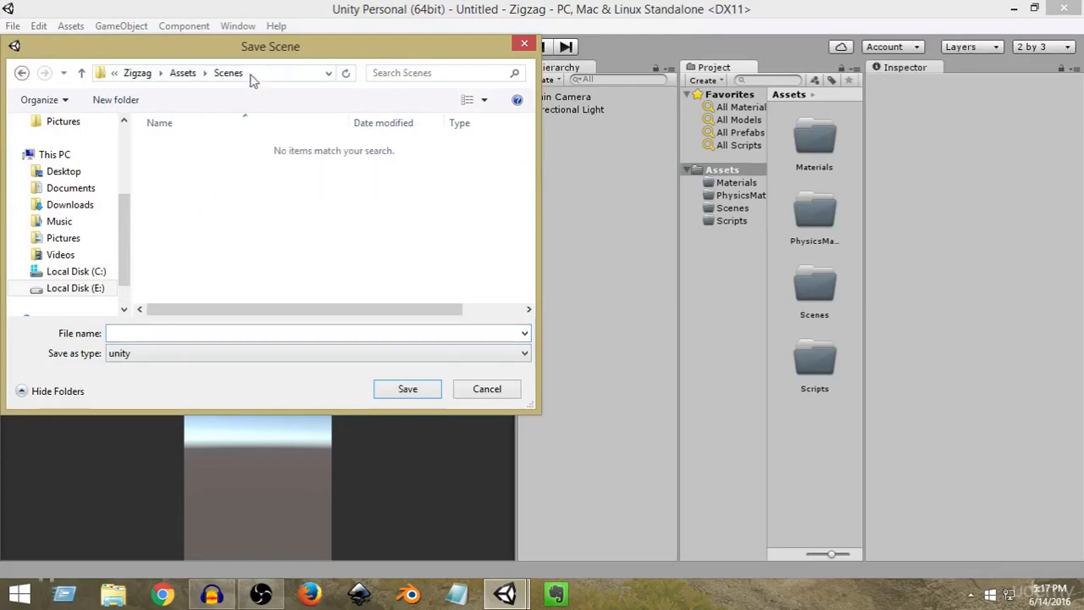
left_click_drag(246, 52, 308, 59)
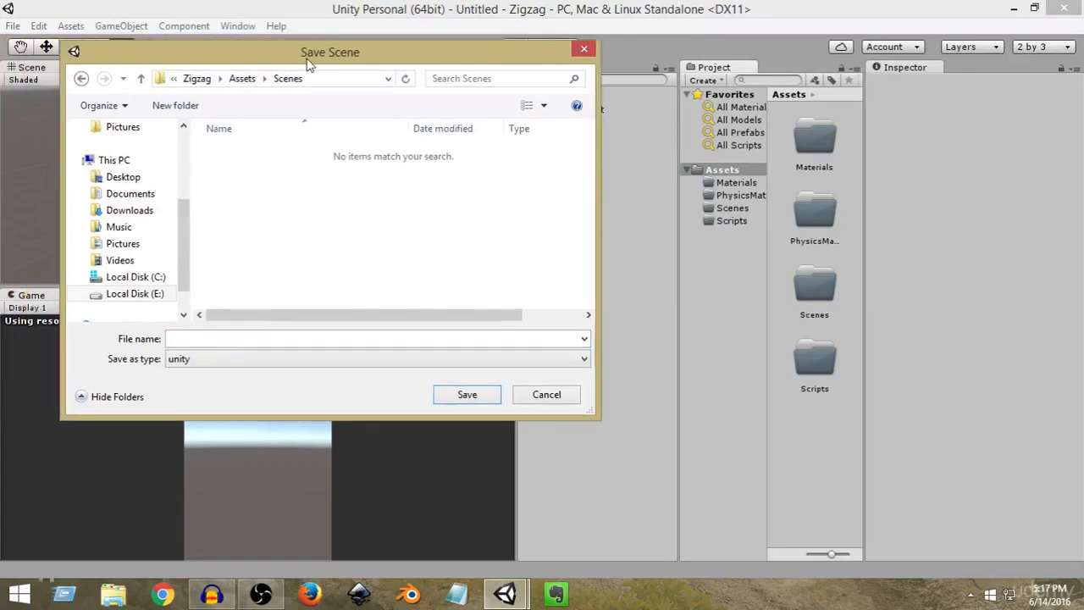
left_click(254, 341)
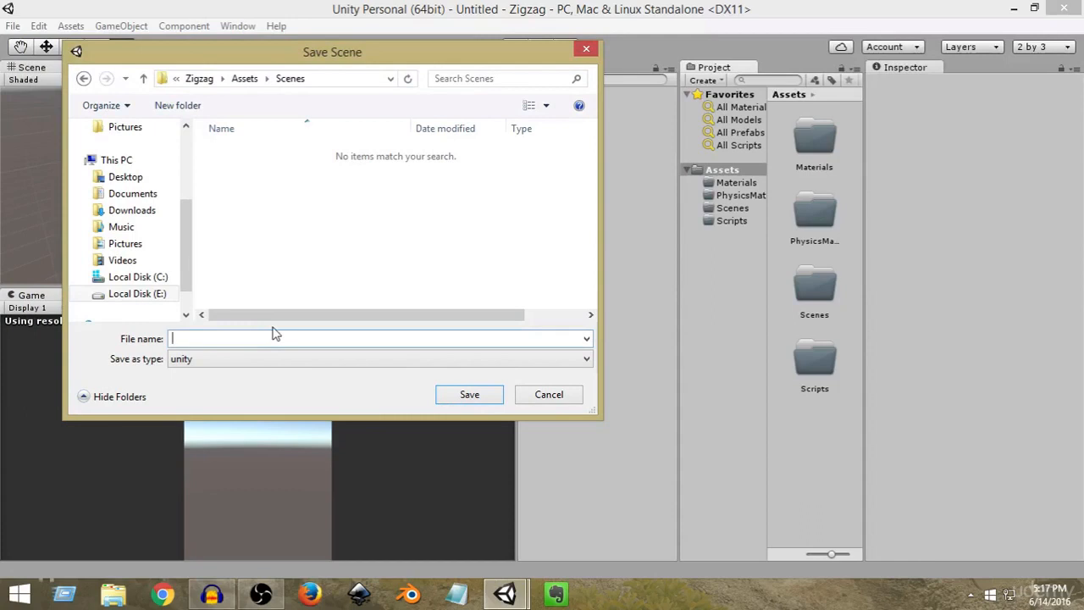
type("level1")
left_click(462, 395)
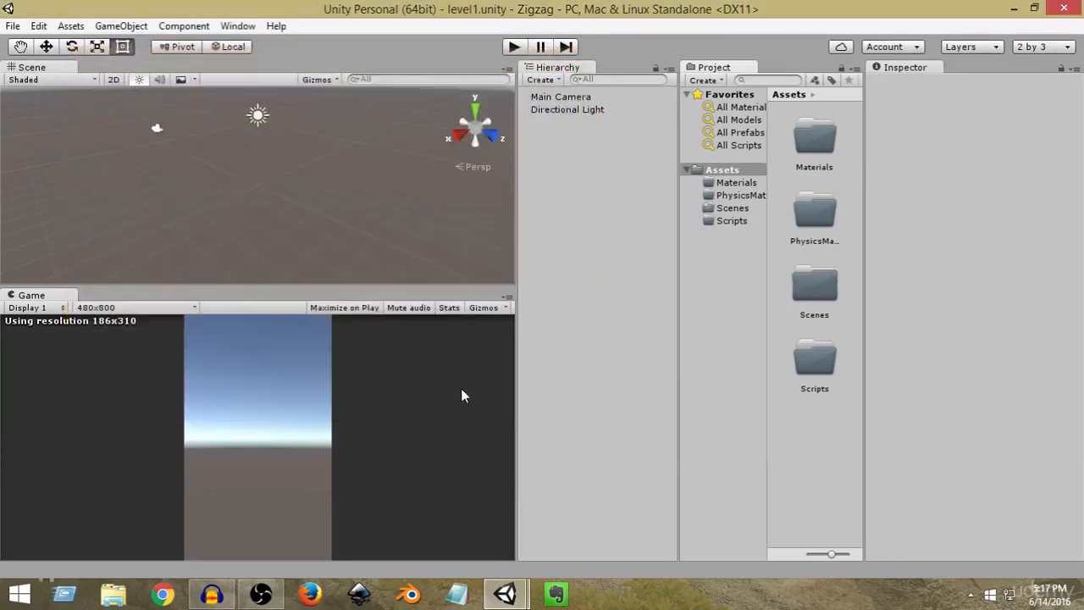
double_click(807, 303)
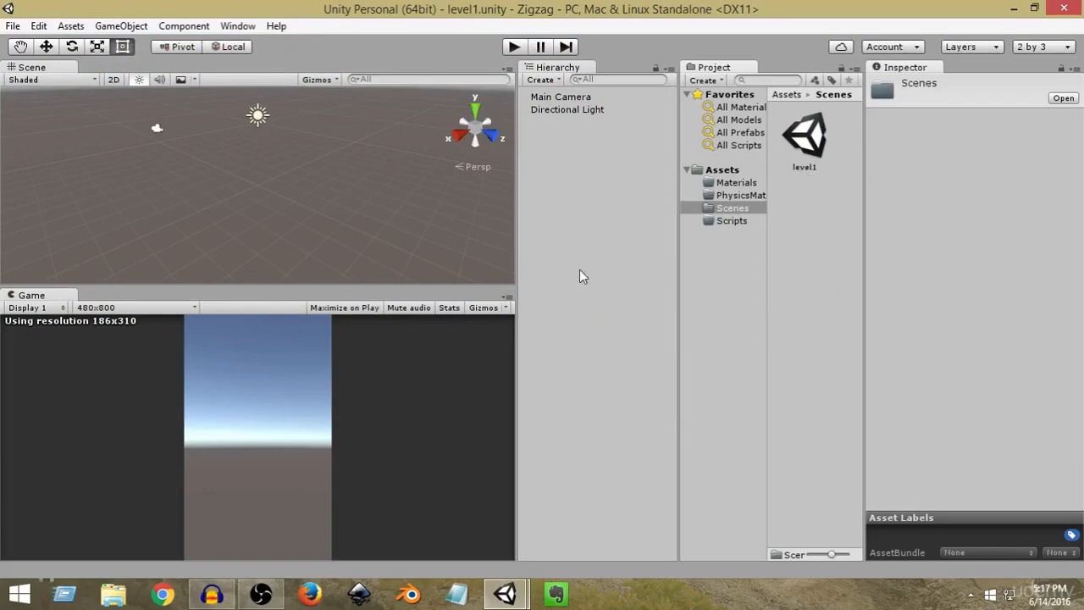
Enlarge the Scene view at the Game view's expense and add a 3D cube to the scene.
left_click_drag(292, 283, 306, 330)
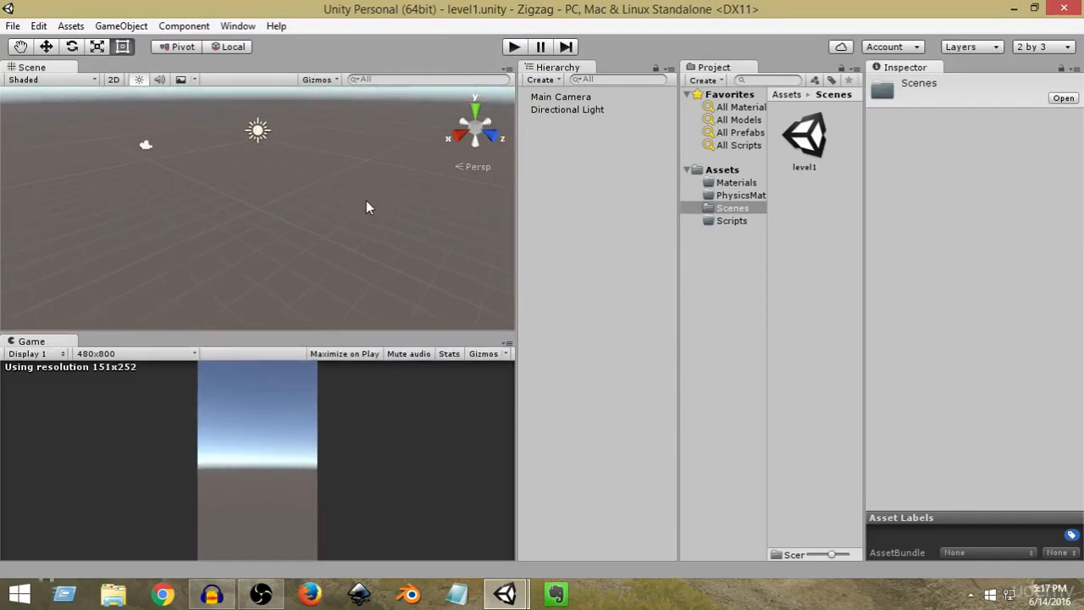
left_click(555, 188)
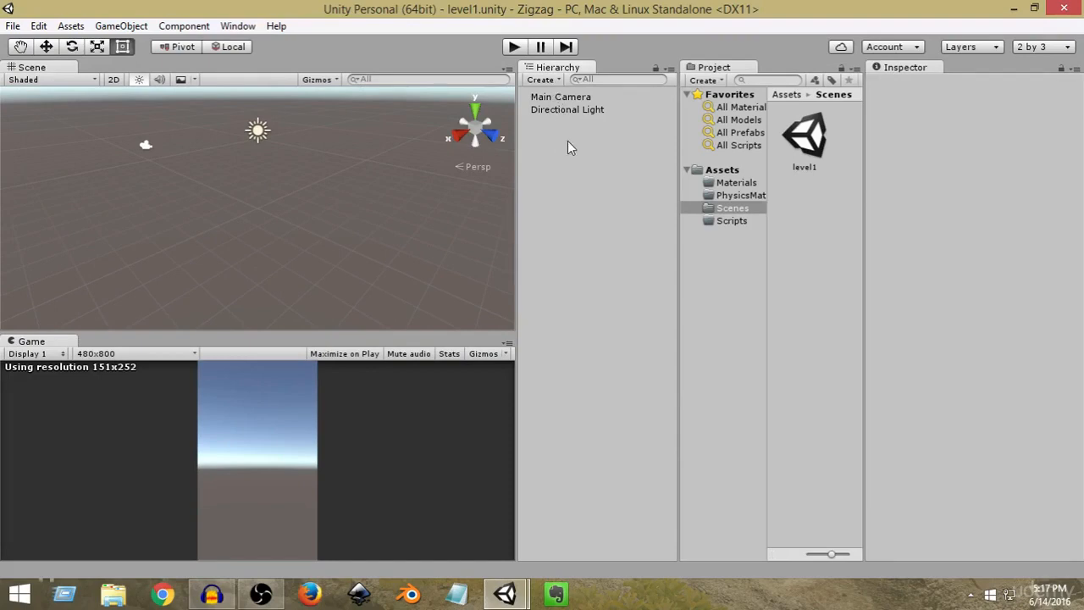
left_click(551, 79)
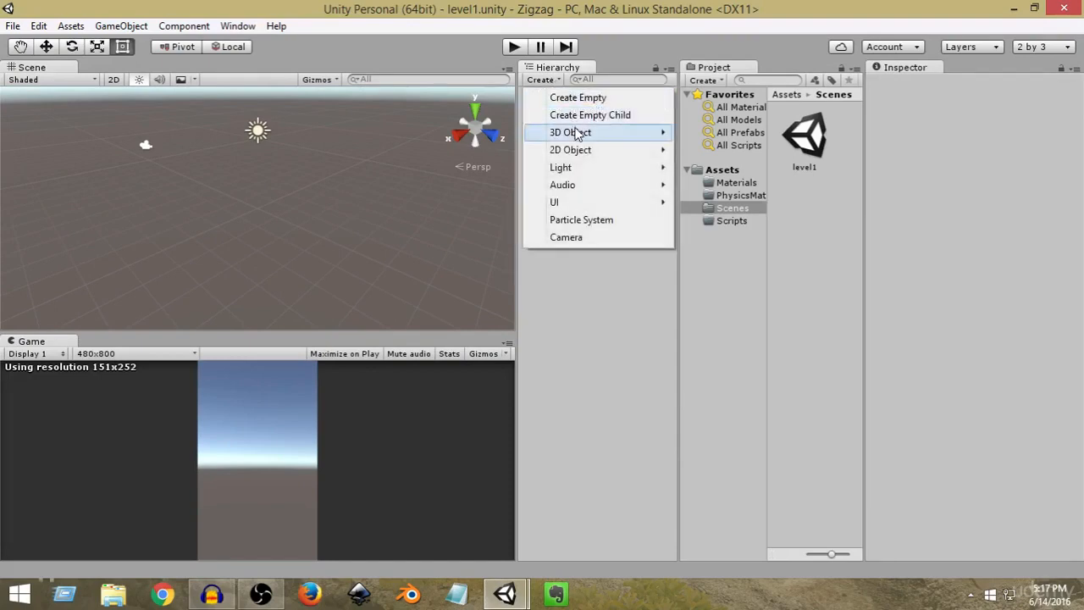
mouse_move(576, 131)
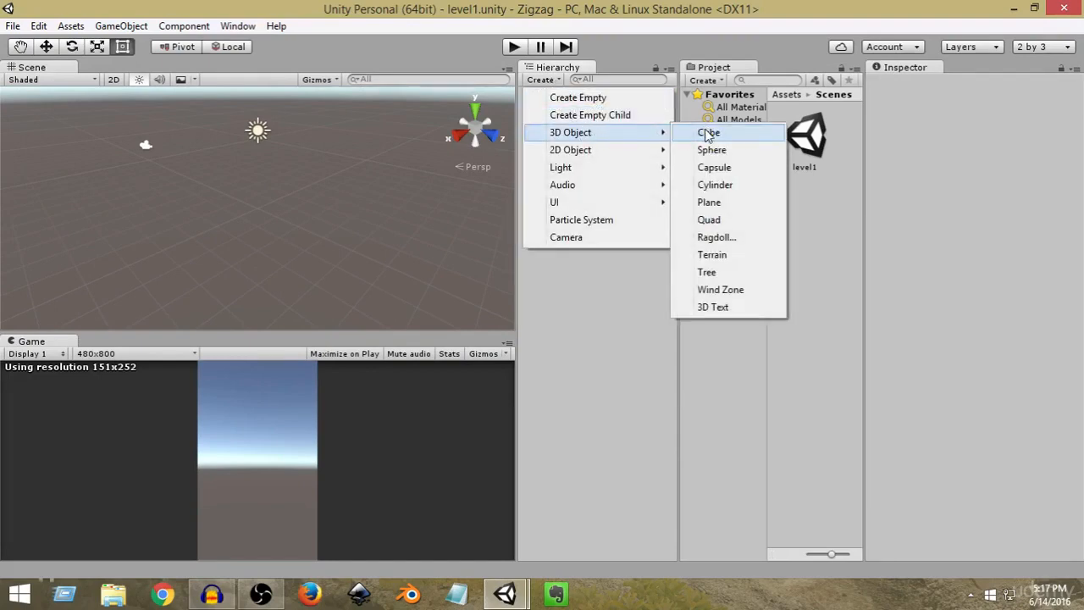
left_click(709, 133)
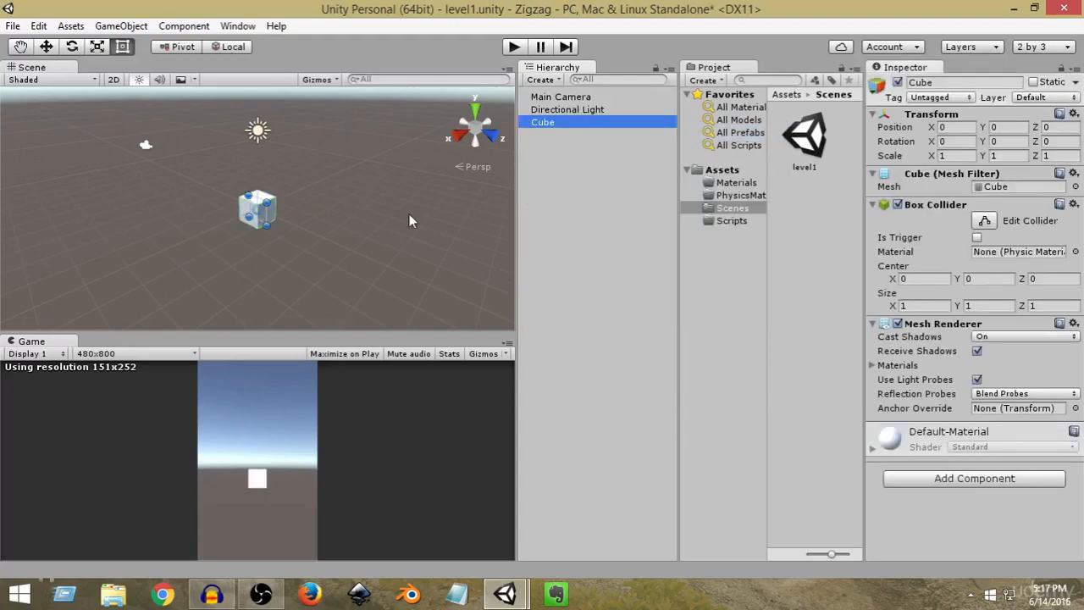
Activate the Move tool and reset the cube's transform.
left_click(46, 47)
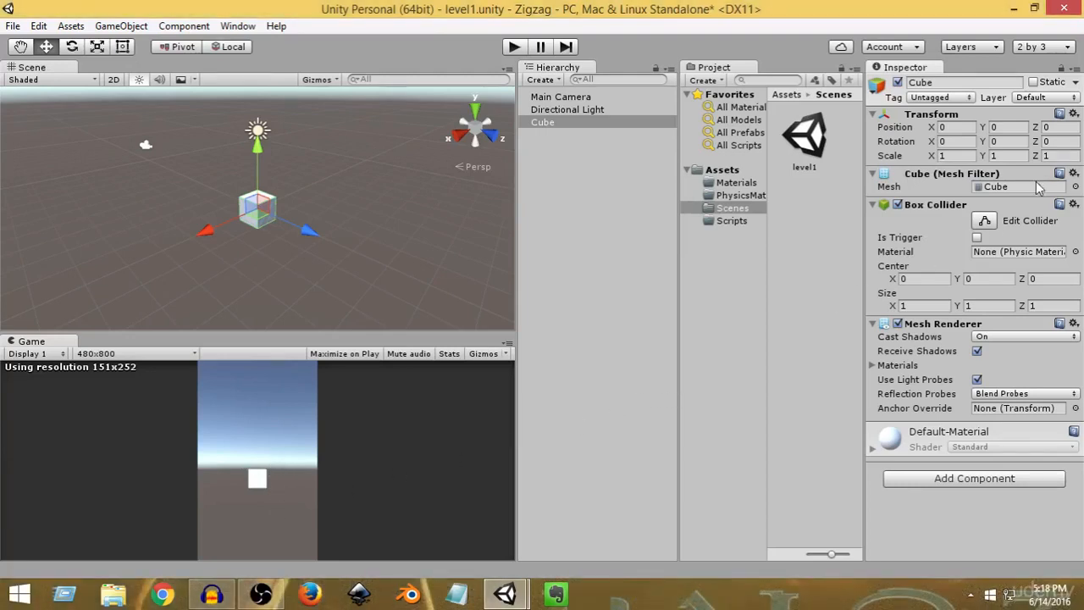
left_click(542, 123)
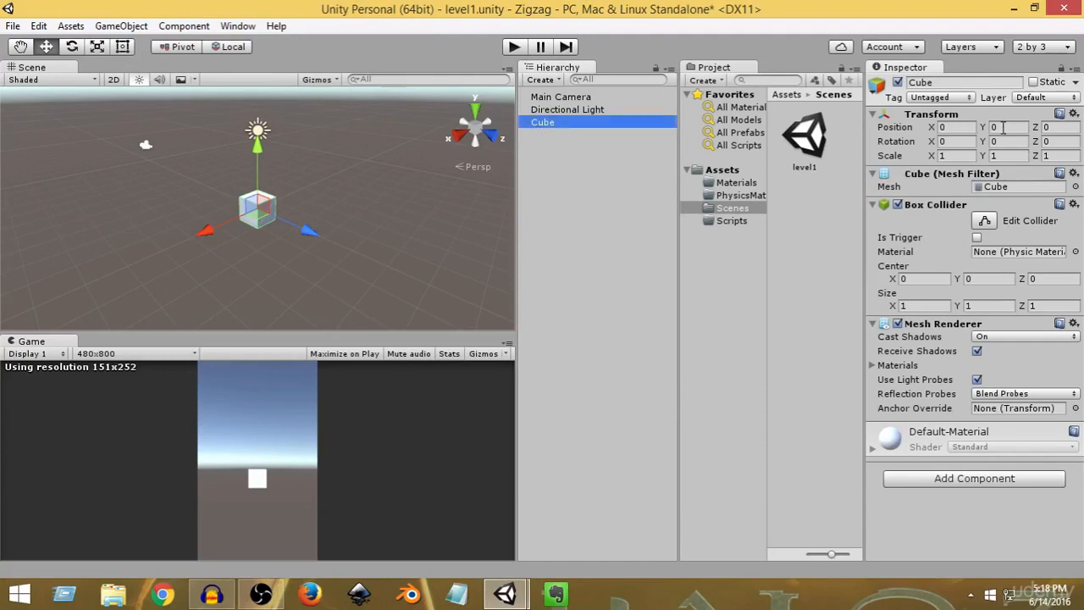
left_click(1074, 114)
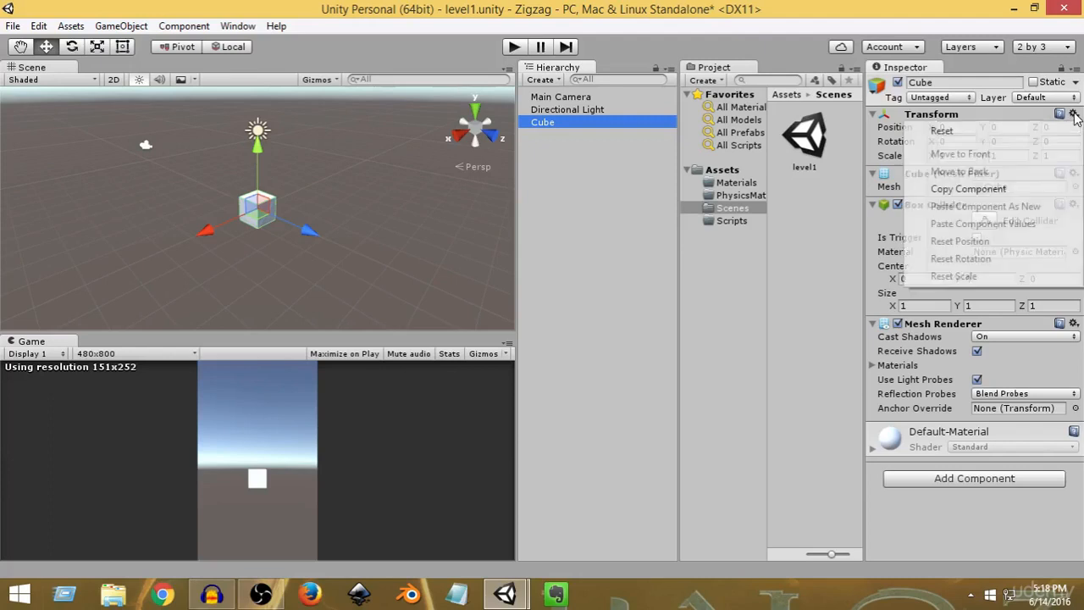
left_click(968, 132)
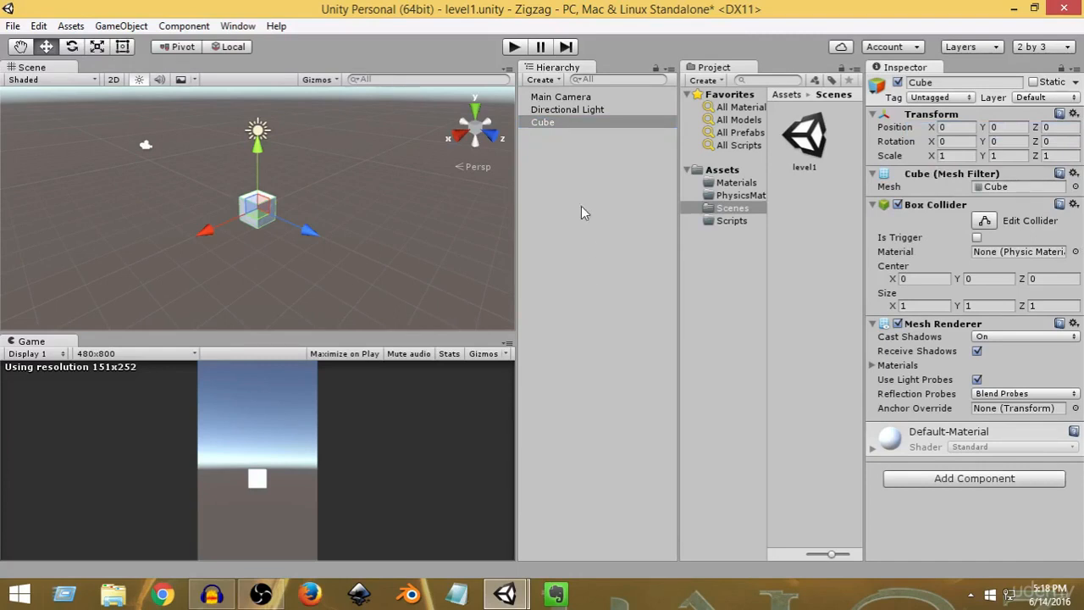
Scale the cube to 10 along X and 10 along Z to form a flat platform.
left_click(545, 123)
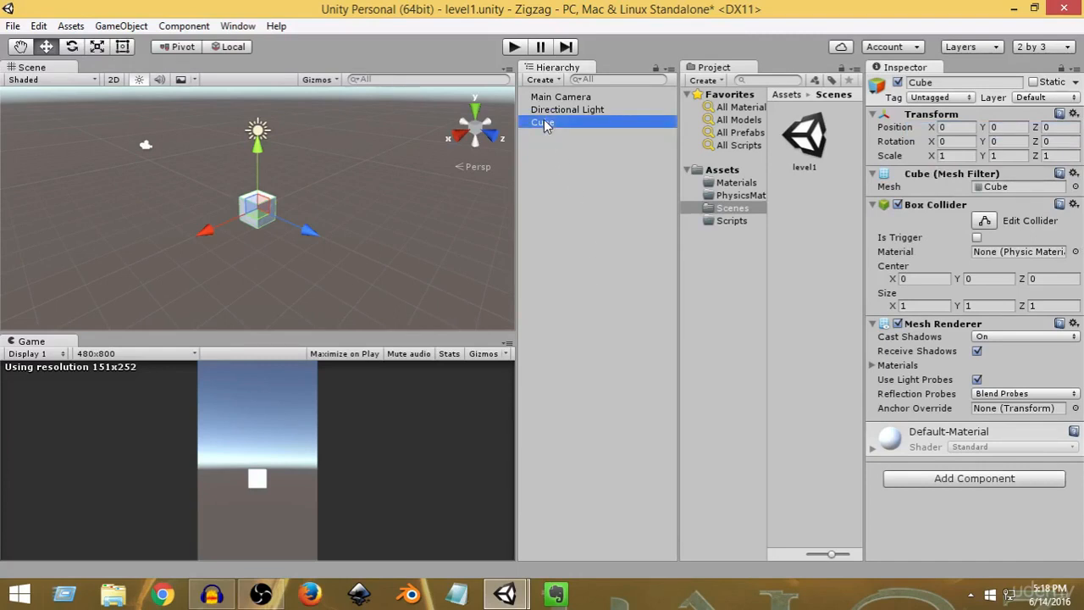
left_click(953, 158)
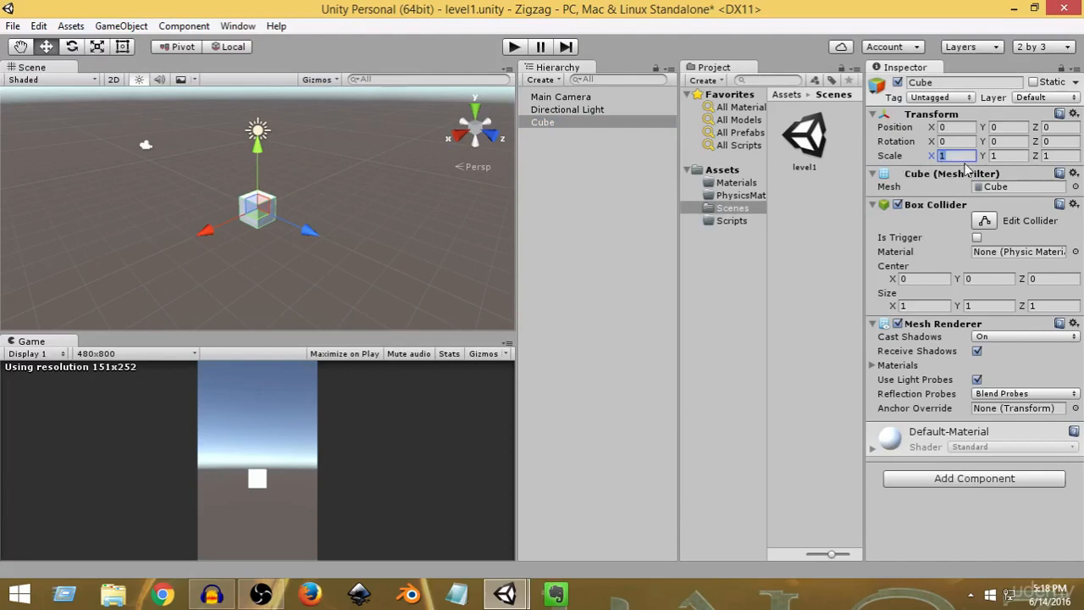
type("10")
left_click(1054, 156)
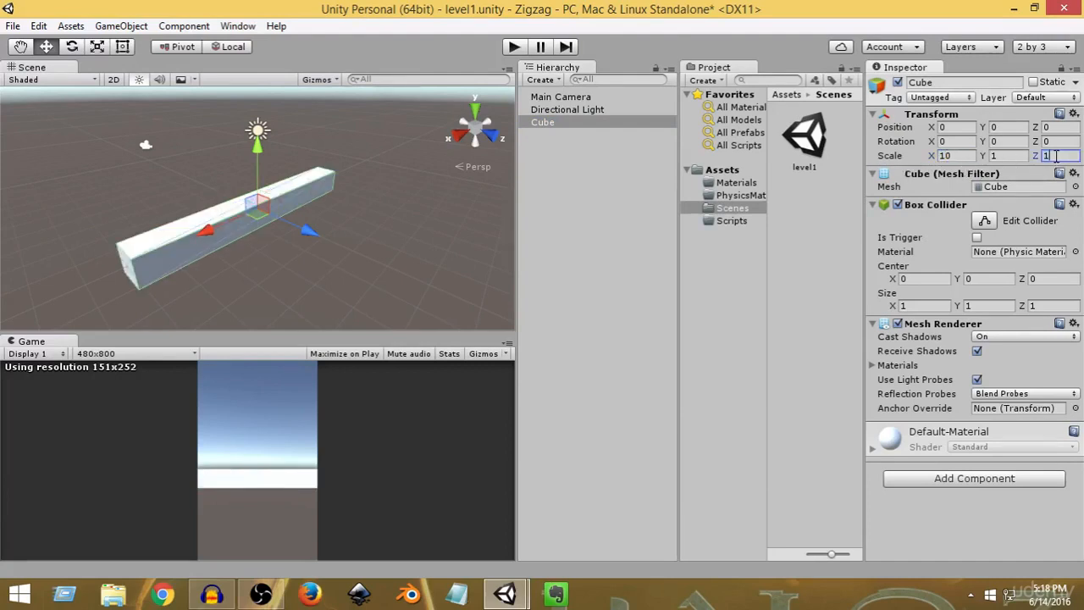
type("10")
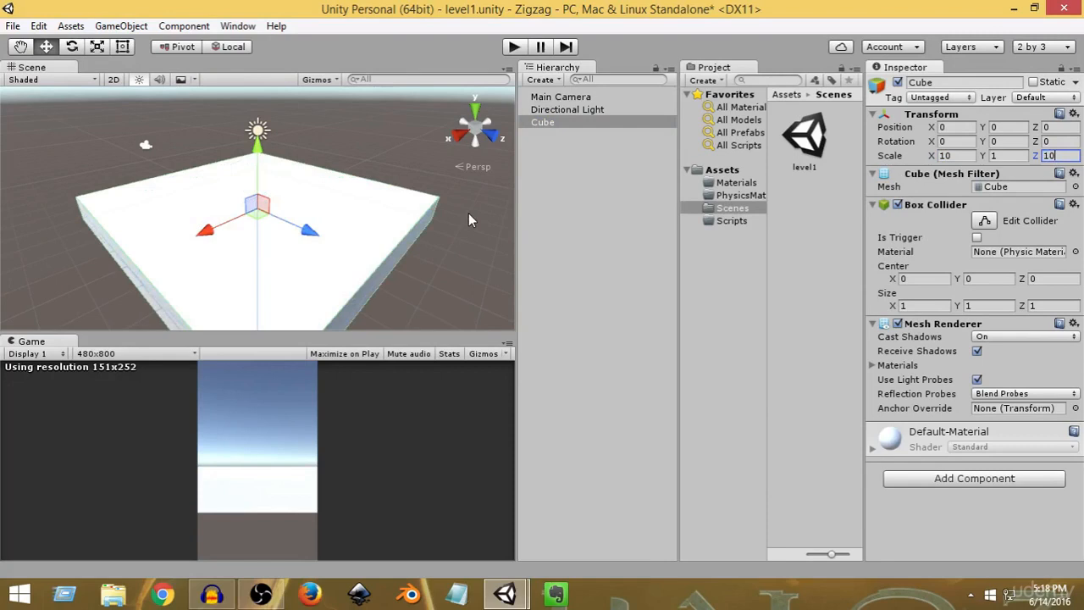
scroll(312, 259, "down", 3)
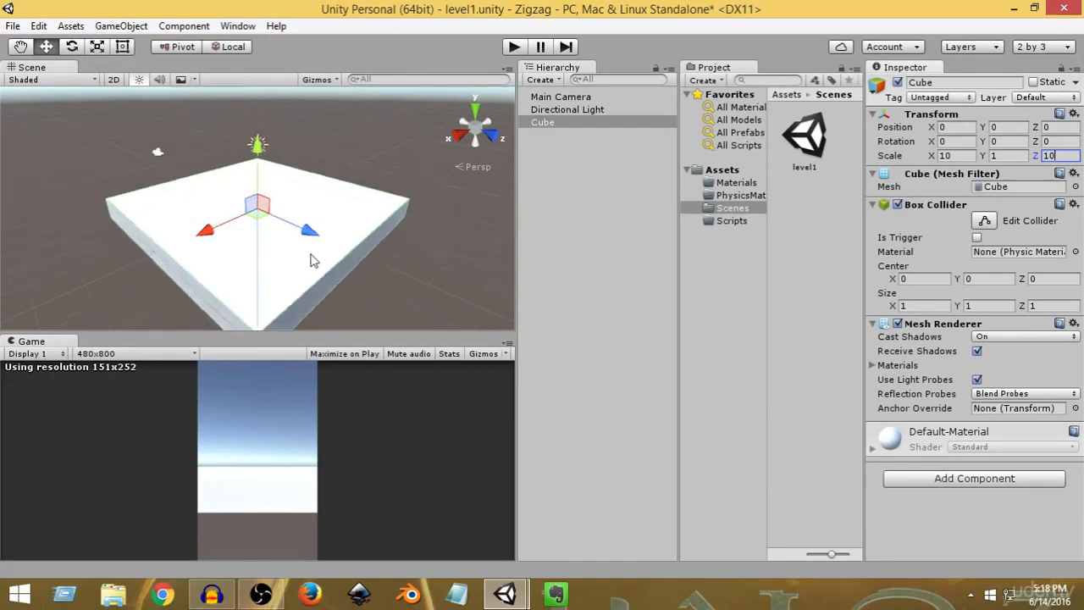
scroll(304, 260, "down", 5)
scroll(304, 260, "up", 5)
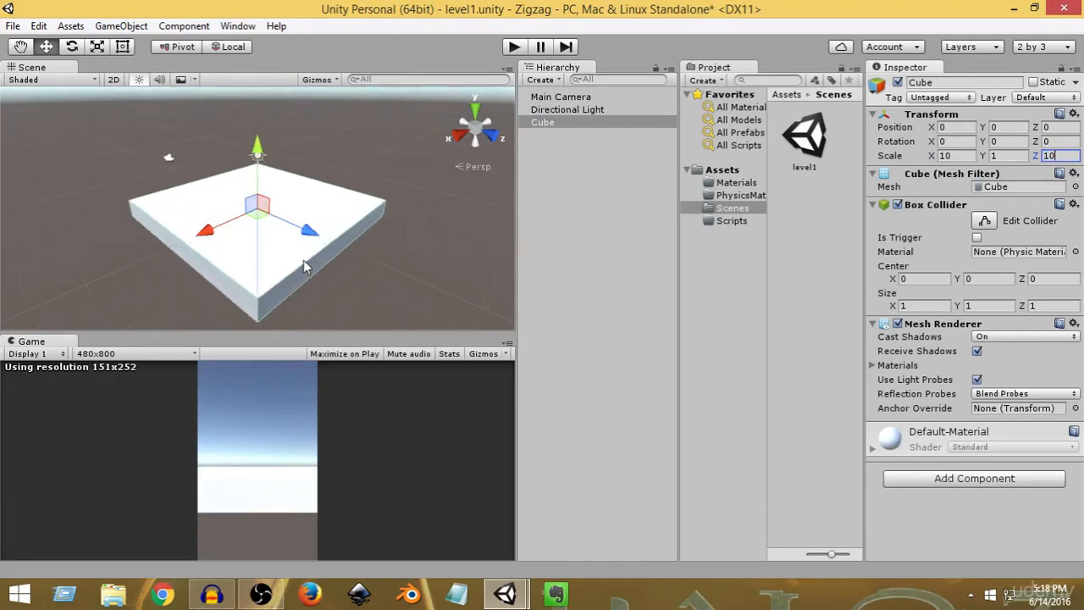
scroll(303, 261, "down", 1)
scroll(302, 261, "down", 1)
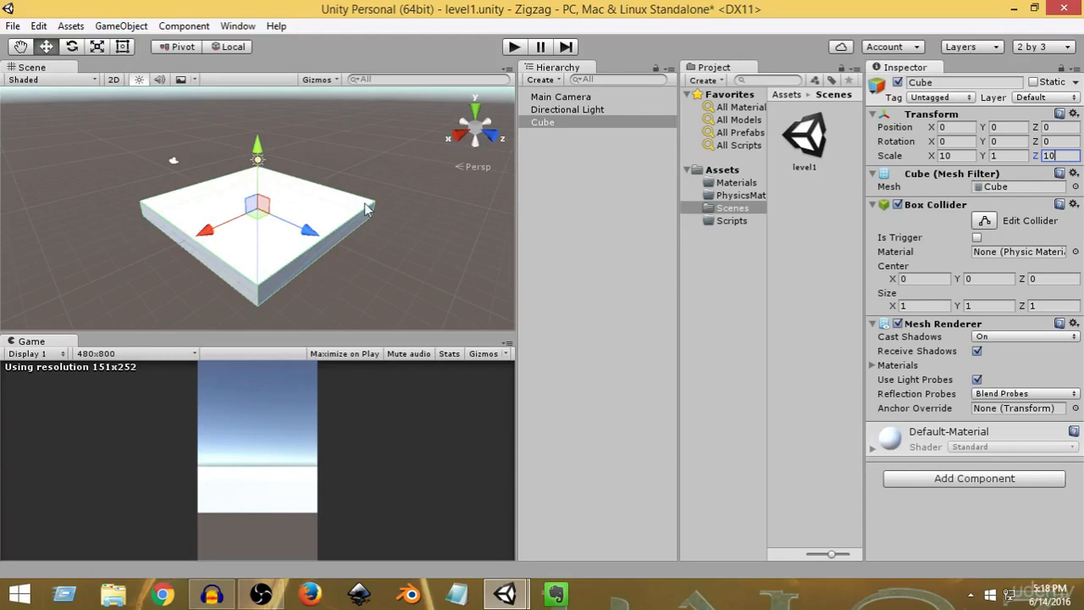
left_click(592, 200)
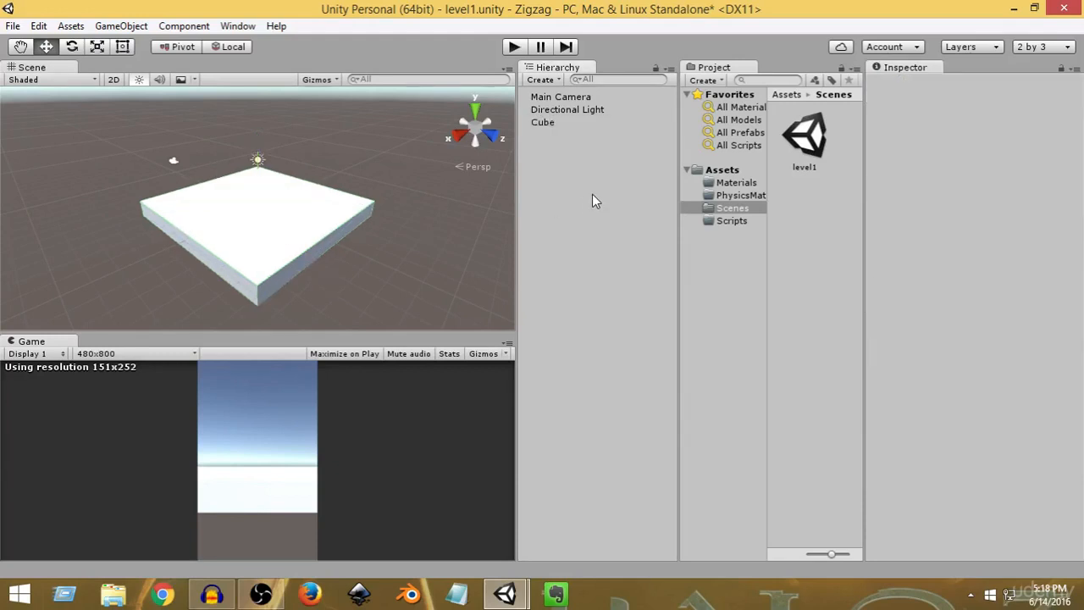
left_click(550, 123)
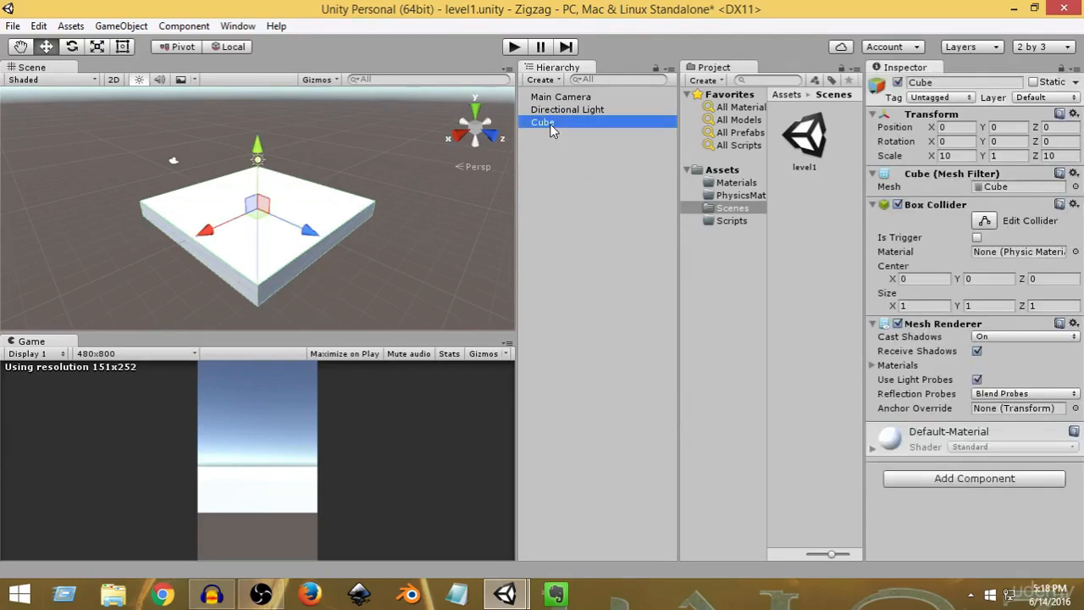
left_click(567, 158)
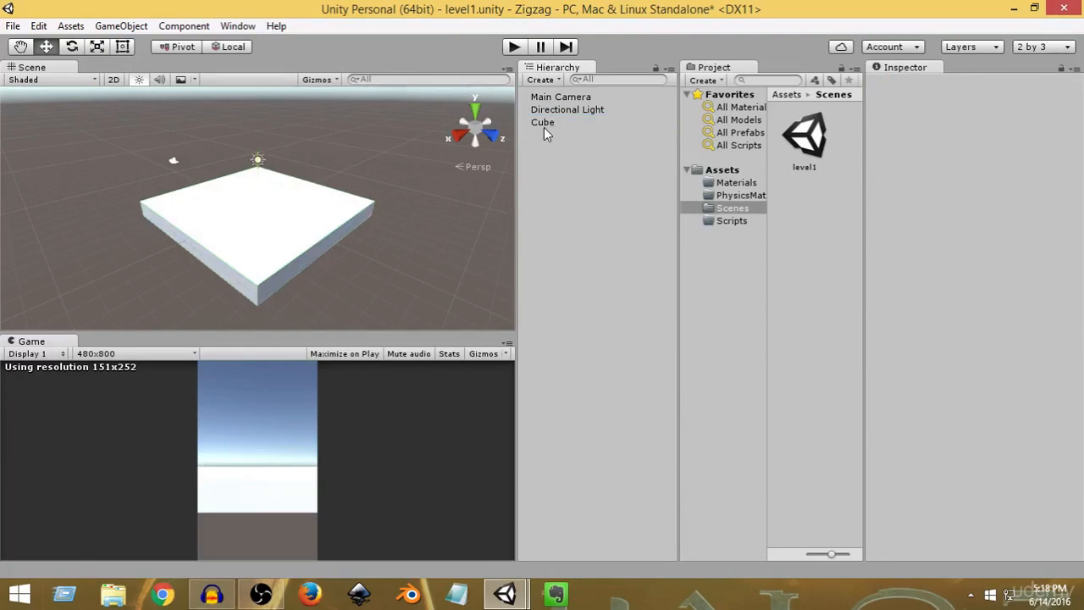
left_click(545, 124)
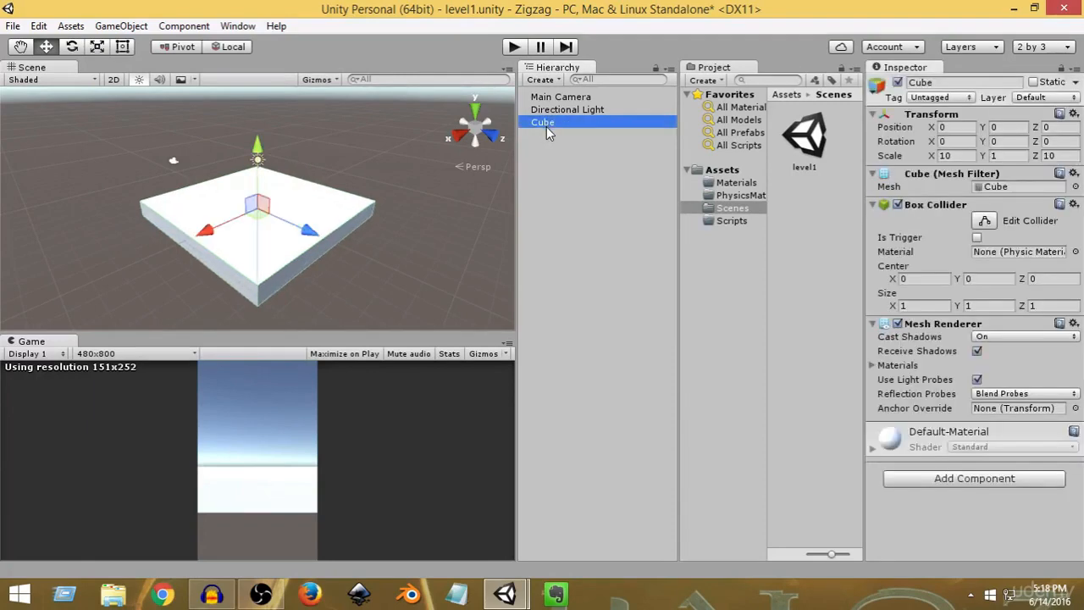
left_click(555, 149)
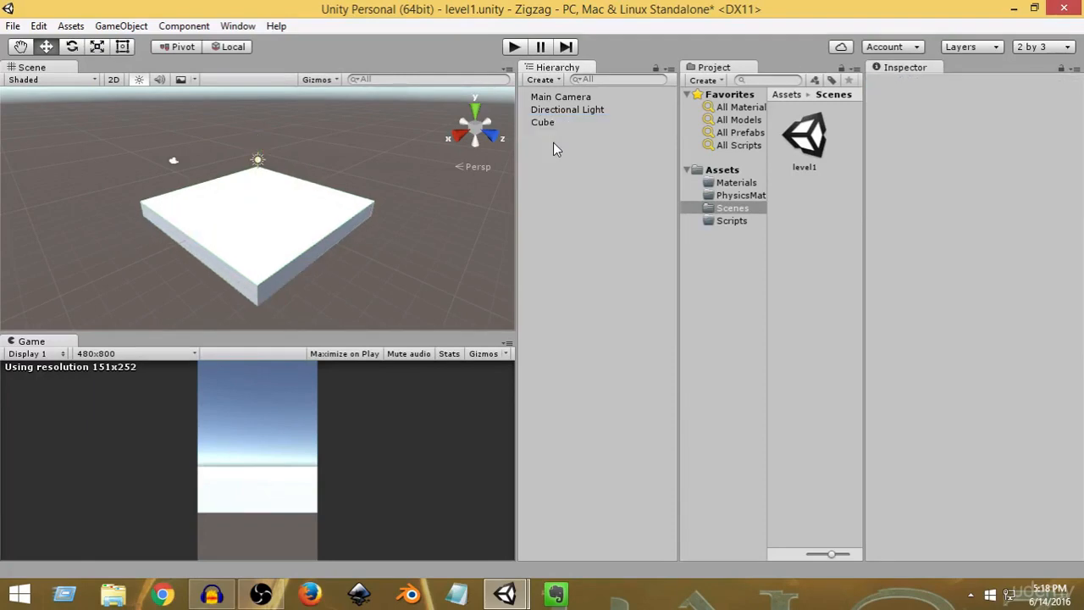
Add a 3D sphere to the scene and reset its transform.
left_click(547, 80)
mouse_move(569, 133)
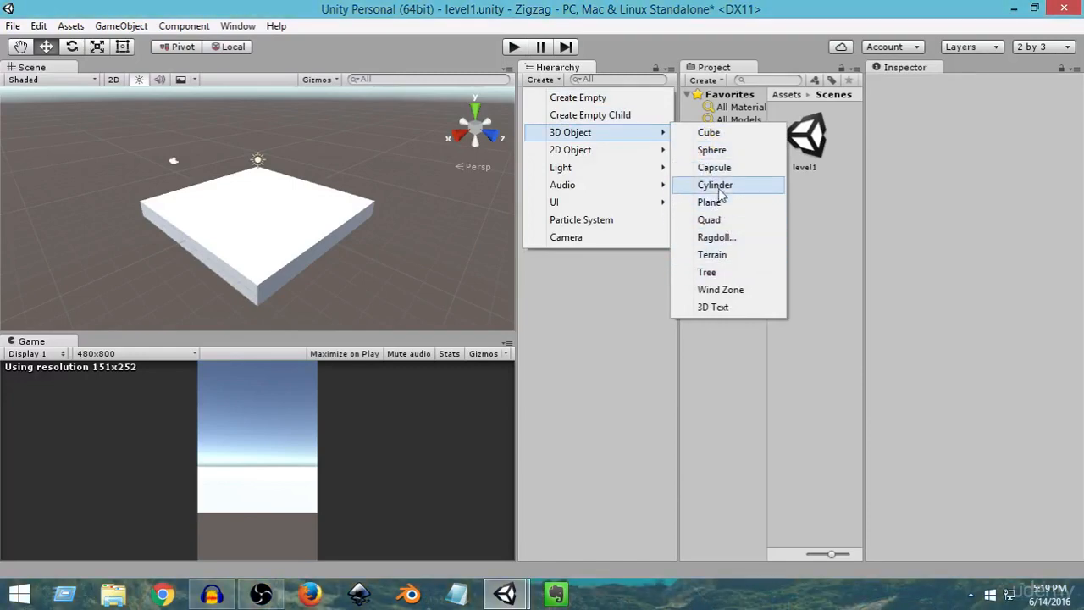
left_click(712, 150)
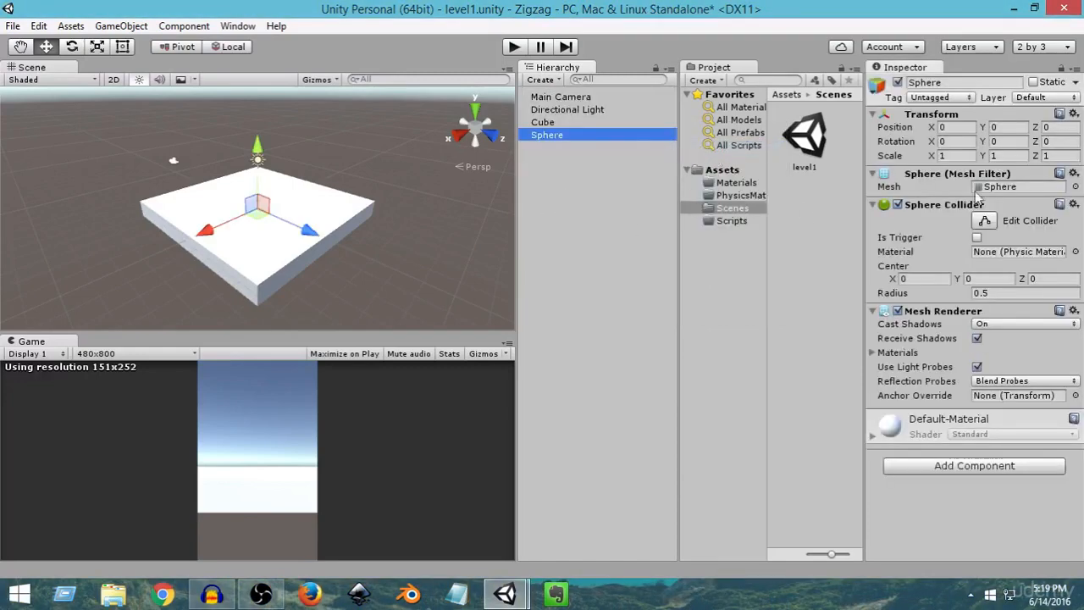
left_click(1074, 113)
left_click(979, 133)
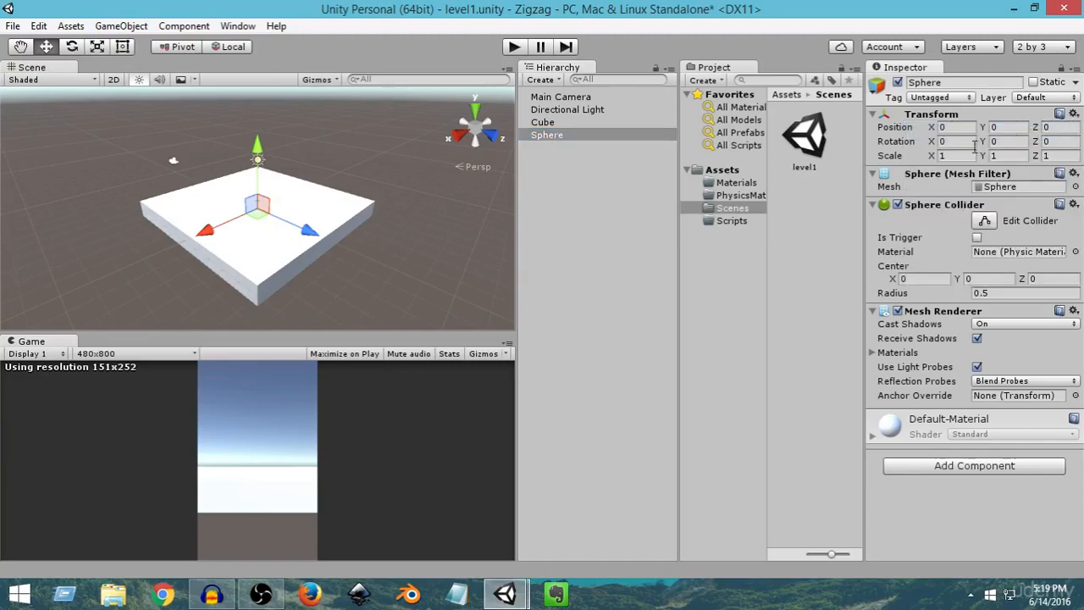
left_click(565, 137)
left_click(551, 160)
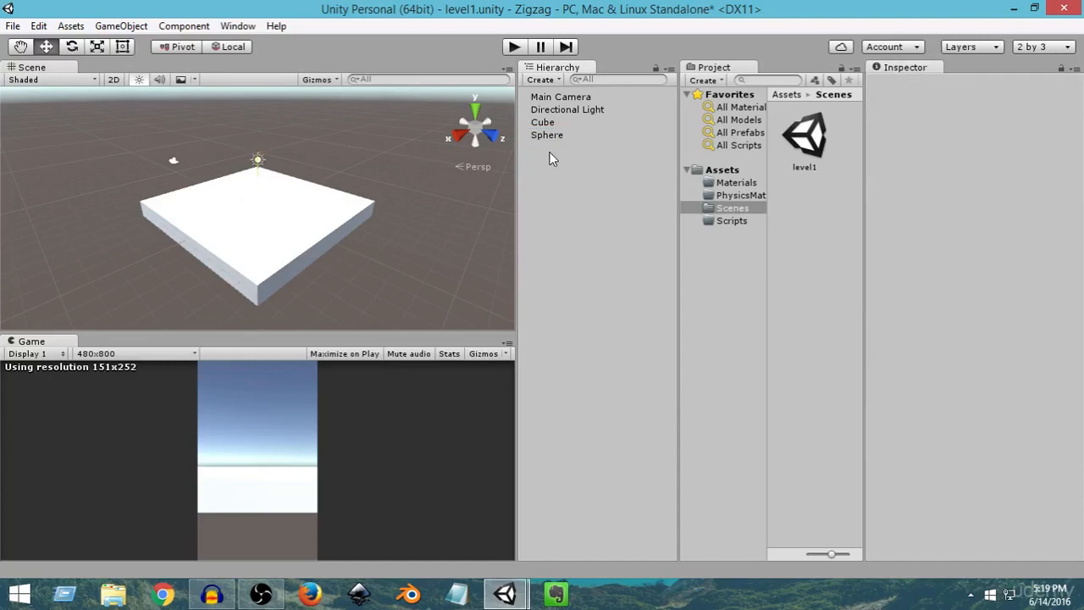
left_click(551, 136)
key("Up")
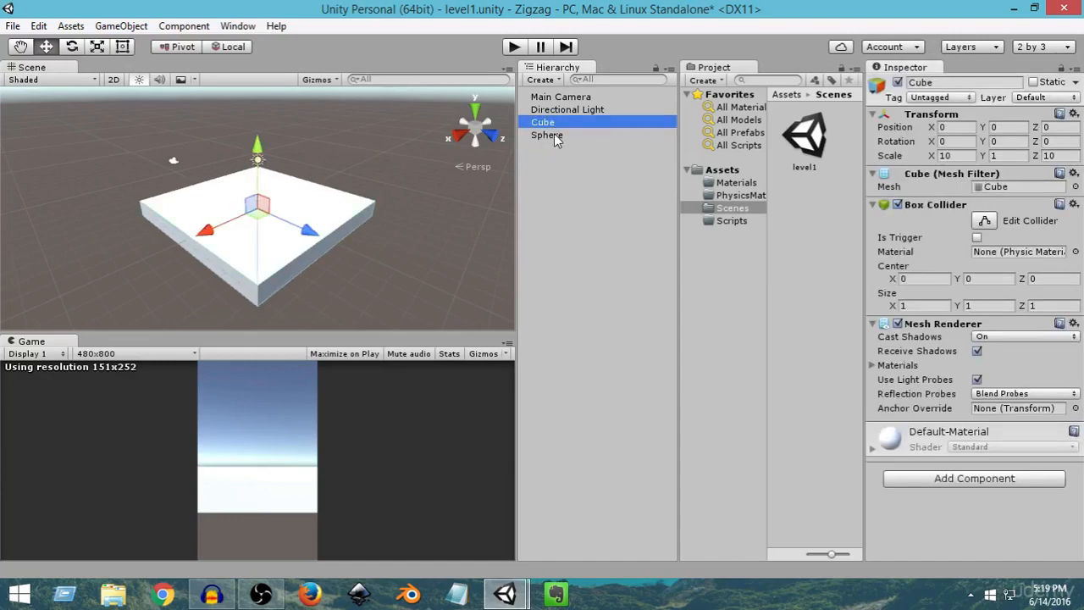
left_click(555, 136)
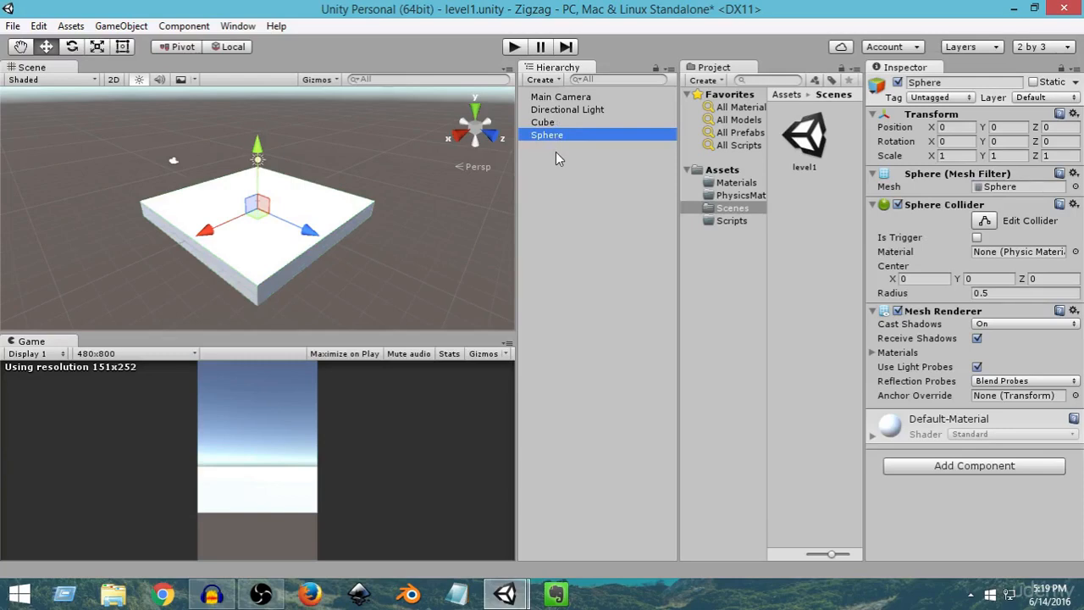
left_click(555, 152)
left_click(551, 135)
left_click(547, 124)
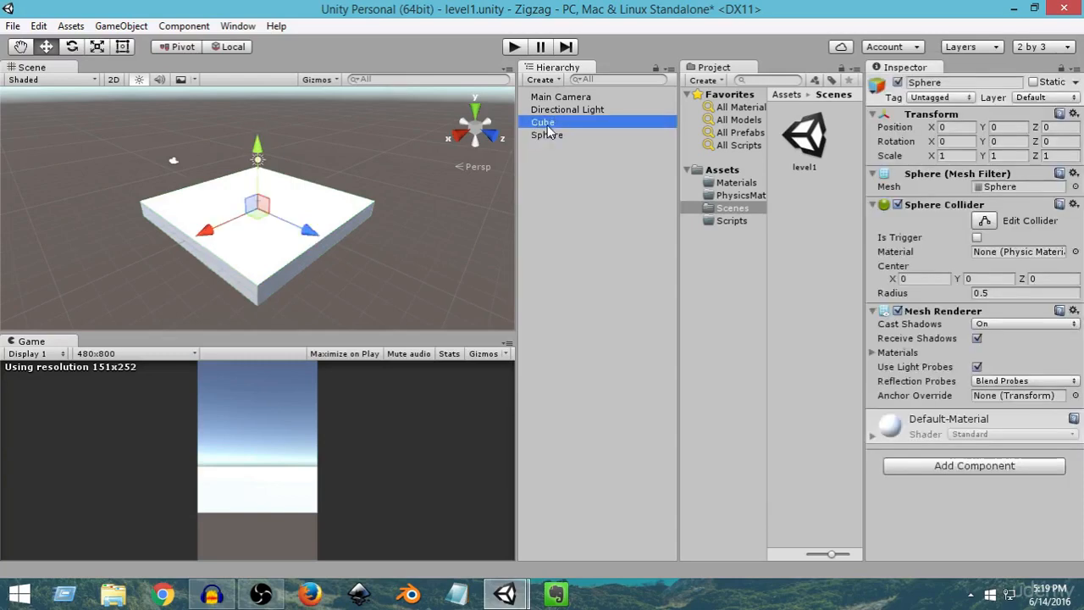
left_click(545, 146)
left_click(545, 139)
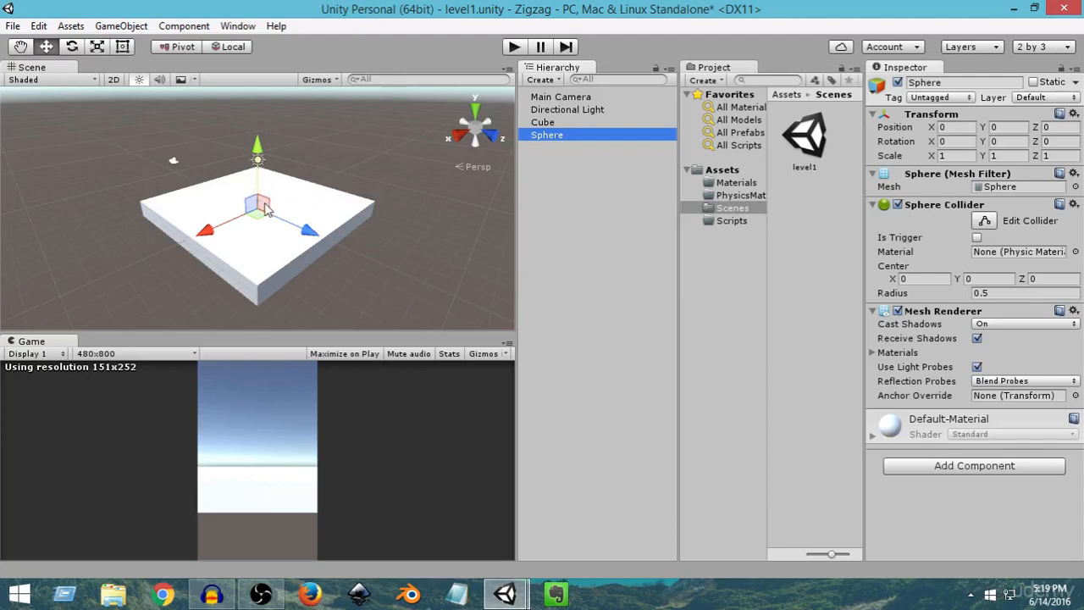
Raise the sphere along Y to about 0.95 so that it sits just above the platform.
key("f")
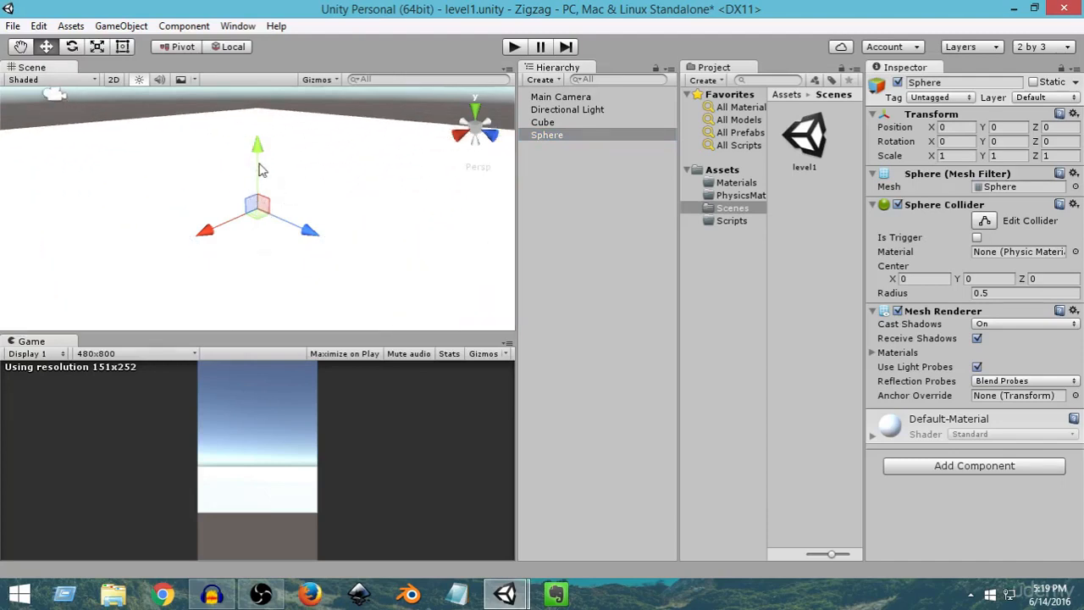
scroll(277, 199, "down", 3)
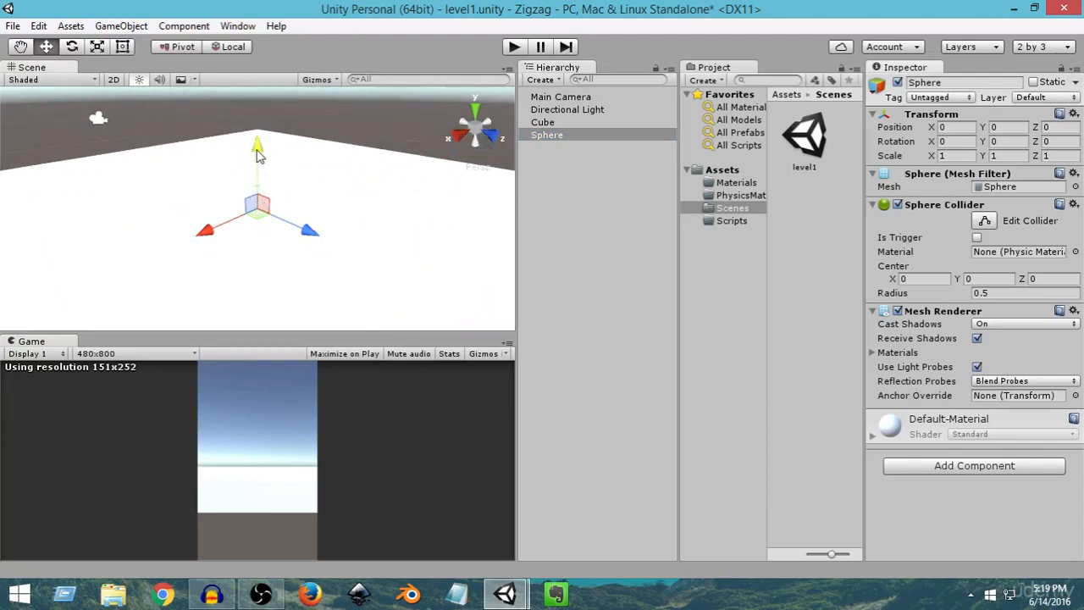
left_click_drag(259, 152, 261, 117)
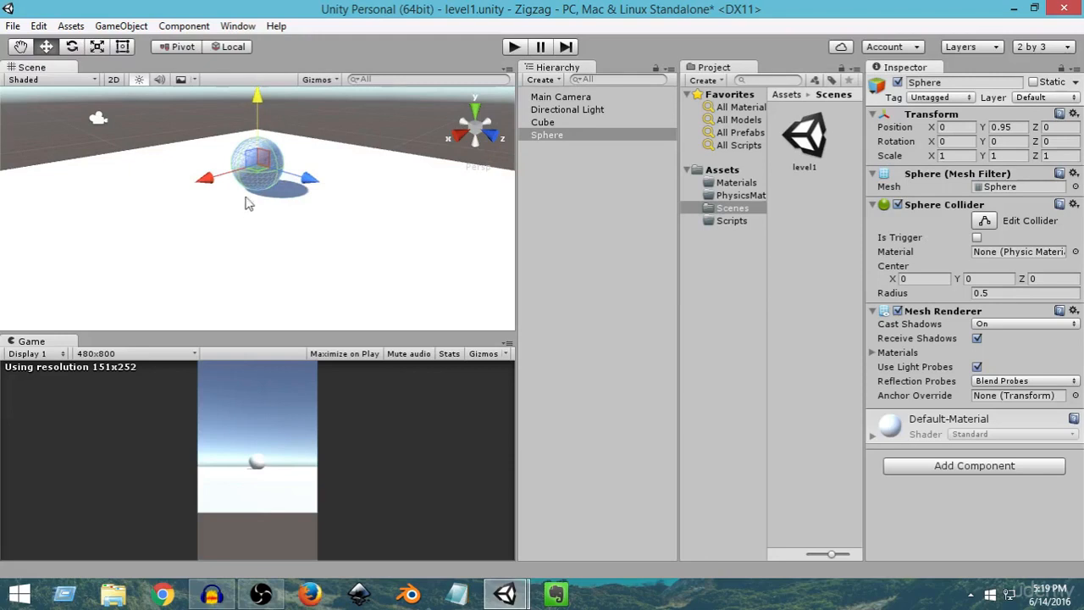
scroll(240, 209, "down", 5)
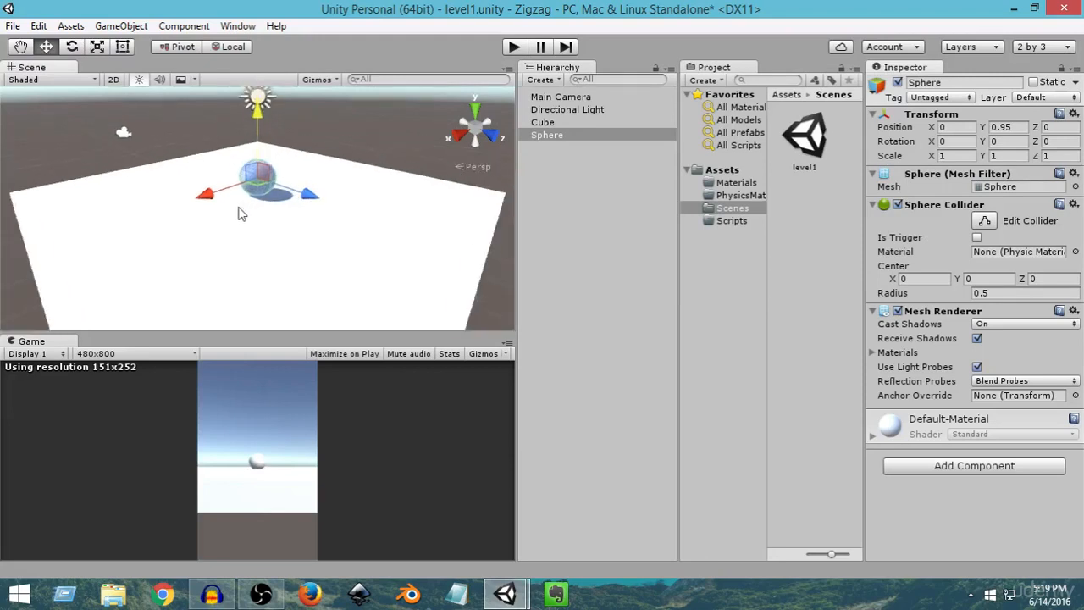
scroll(239, 215, "down", 3)
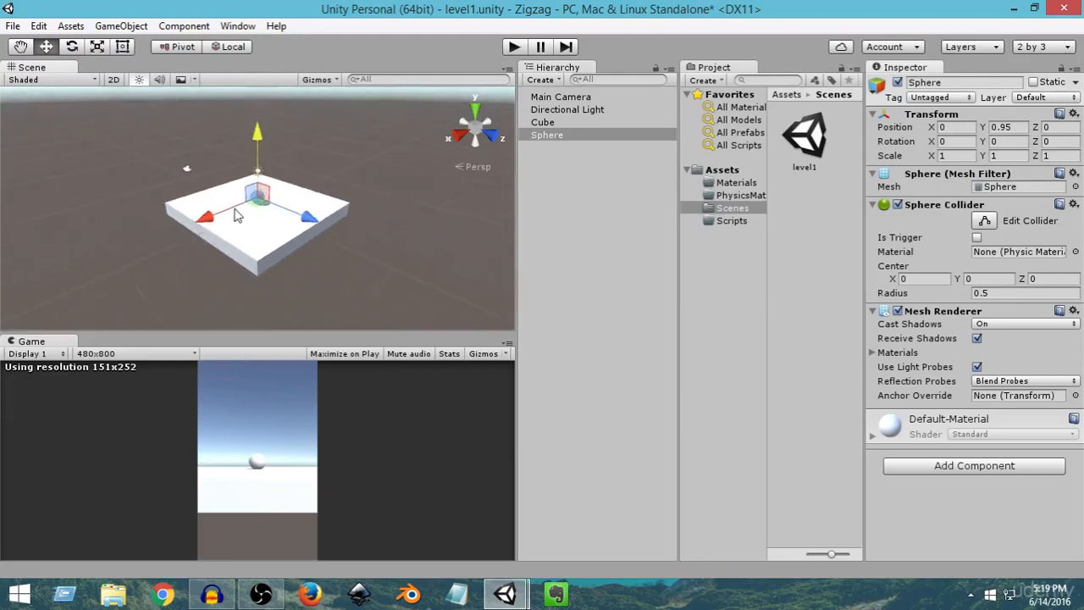
scroll(238, 215, "up", 1)
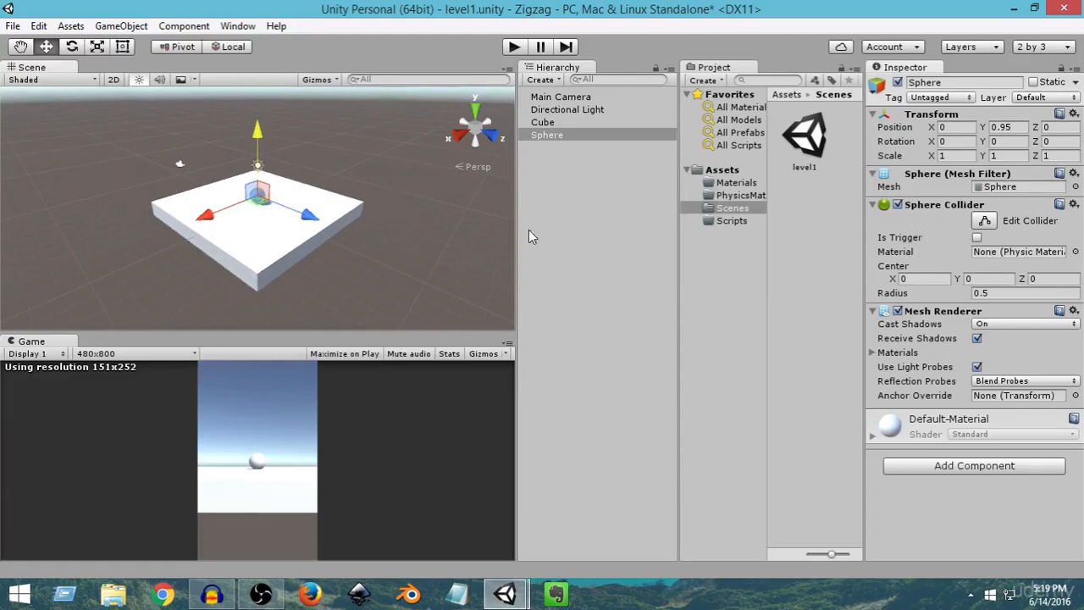
left_click(543, 212)
left_click(550, 137)
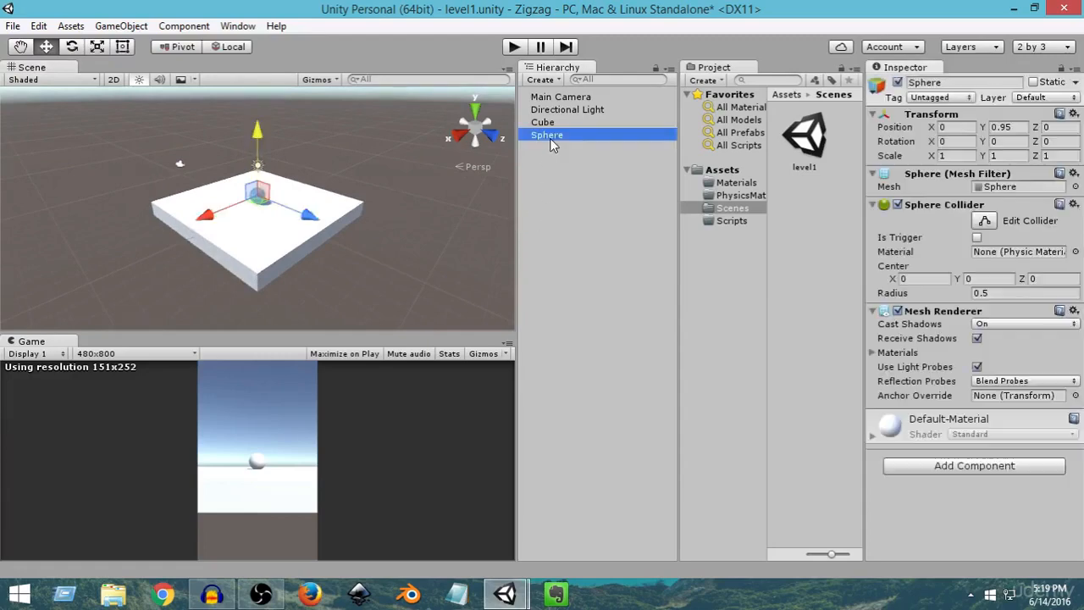
left_click(554, 184)
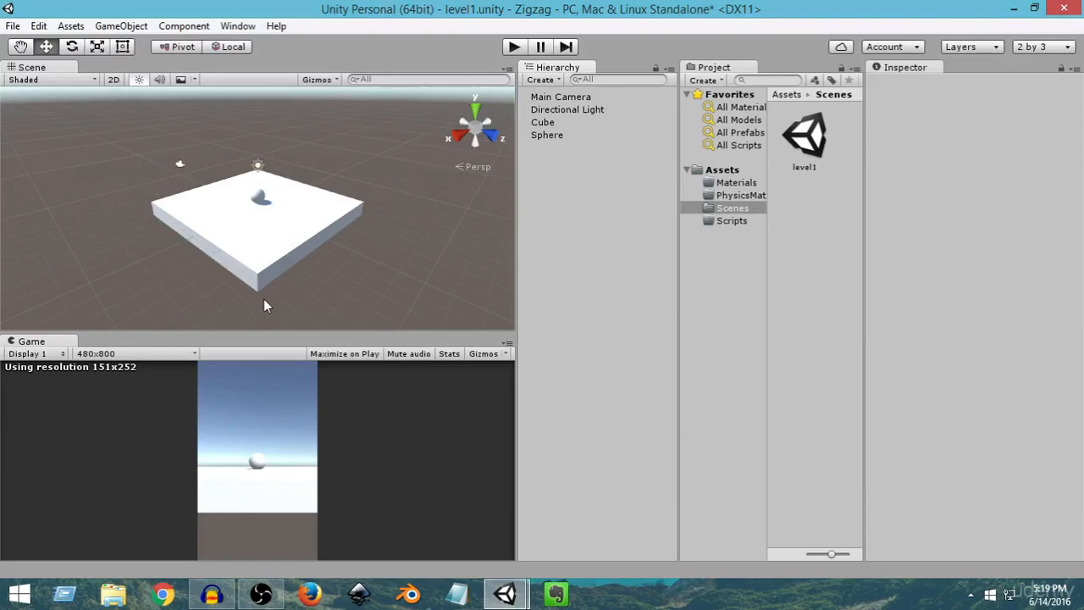
mouse_move(286, 279)
left_mouse_down("alt")
mouse_move(104, 261)
mouse_move(260, 280)
mouse_move(407, 262)
mouse_move(225, 296)
mouse_move(308, 295)
mouse_move(280, 234)
mouse_move(290, 211)
mouse_move(229, 279)
mouse_move(293, 292)
left_mouse_up("alt")
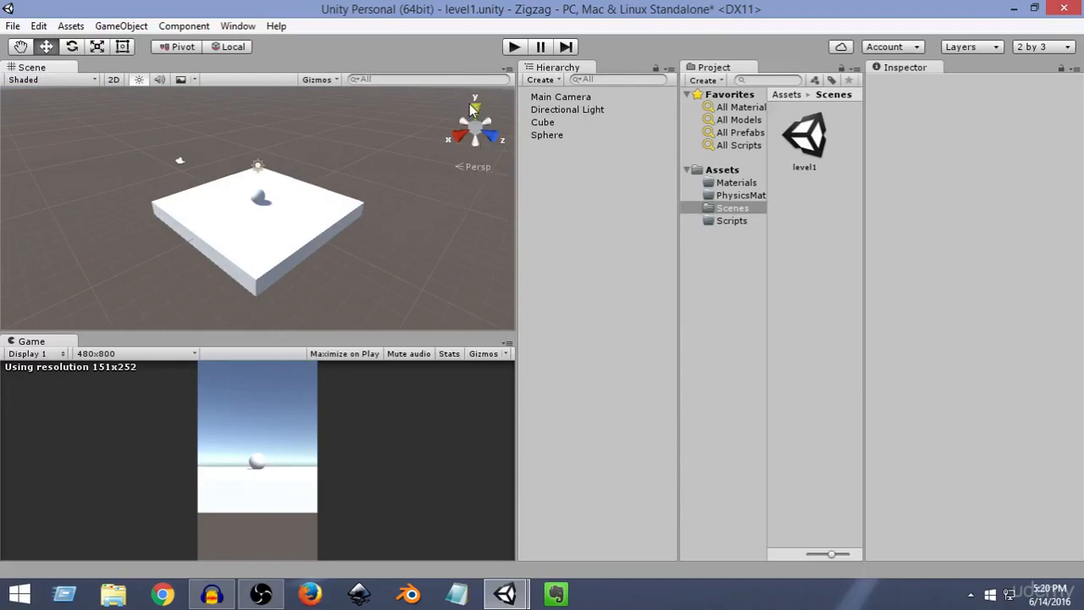
mouse_move(386, 247)
left_mouse_down("alt")
mouse_move(96, 243)
mouse_move(387, 254)
mouse_move(225, 279)
mouse_move(108, 240)
mouse_move(392, 240)
mouse_move(218, 261)
mouse_move(262, 280)
mouse_move(162, 252)
mouse_move(268, 261)
mouse_move(235, 247)
mouse_move(228, 255)
left_mouse_up("alt")
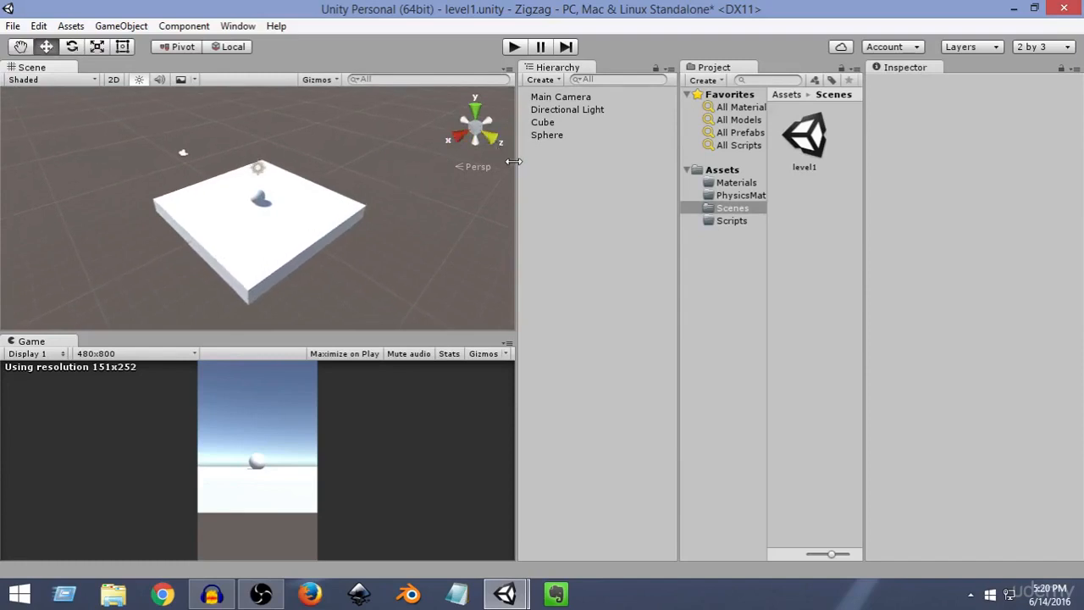
left_click_drag(219, 261, 213, 297, "alt")
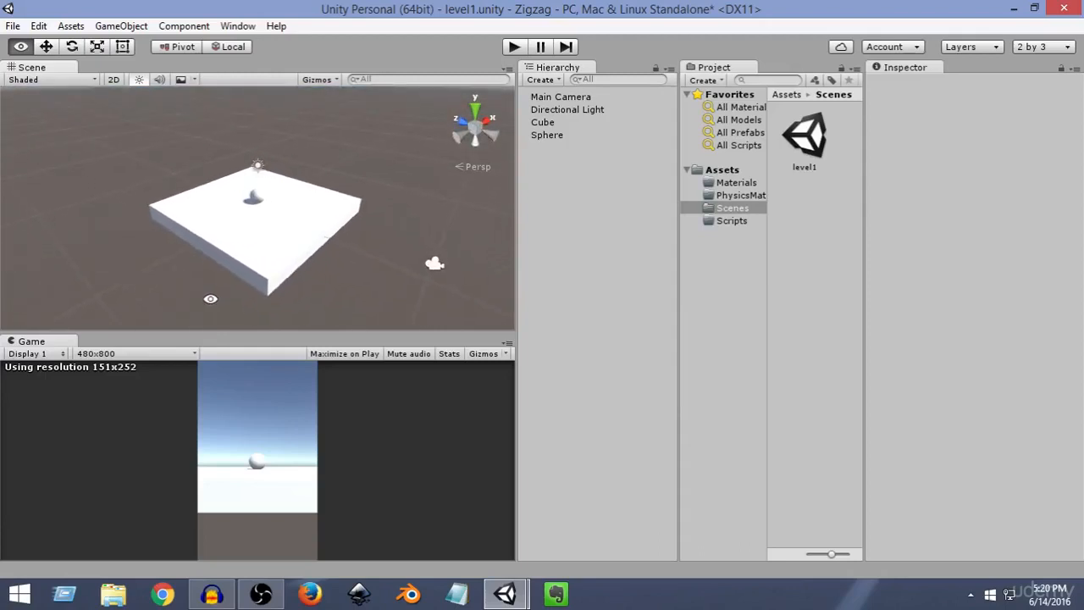
left_click_drag(311, 222, 277, 306, "alt")
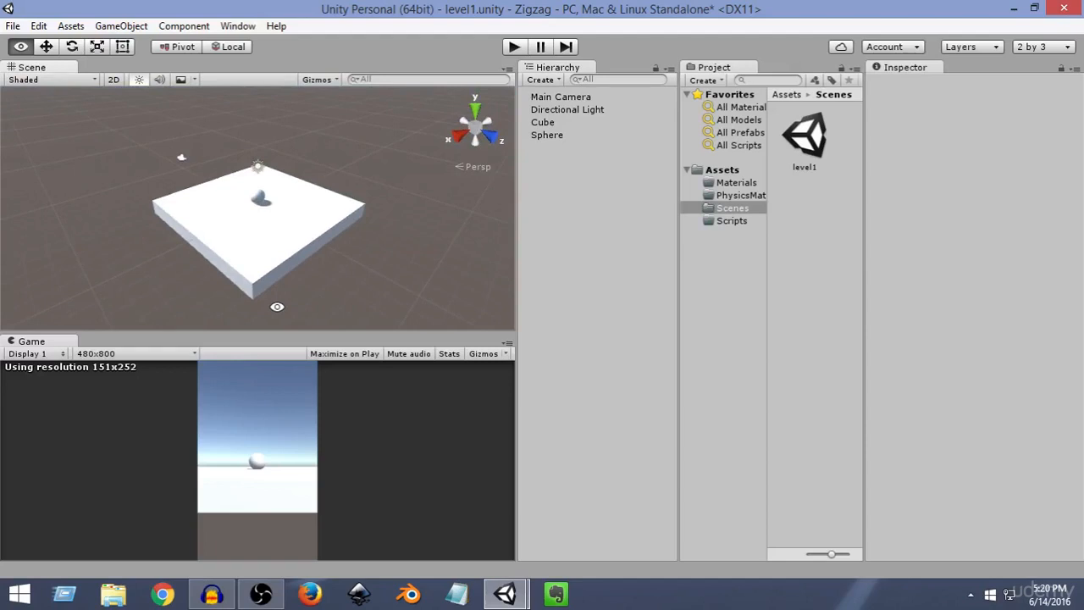
left_click_drag(277, 306, 277, 308, "alt")
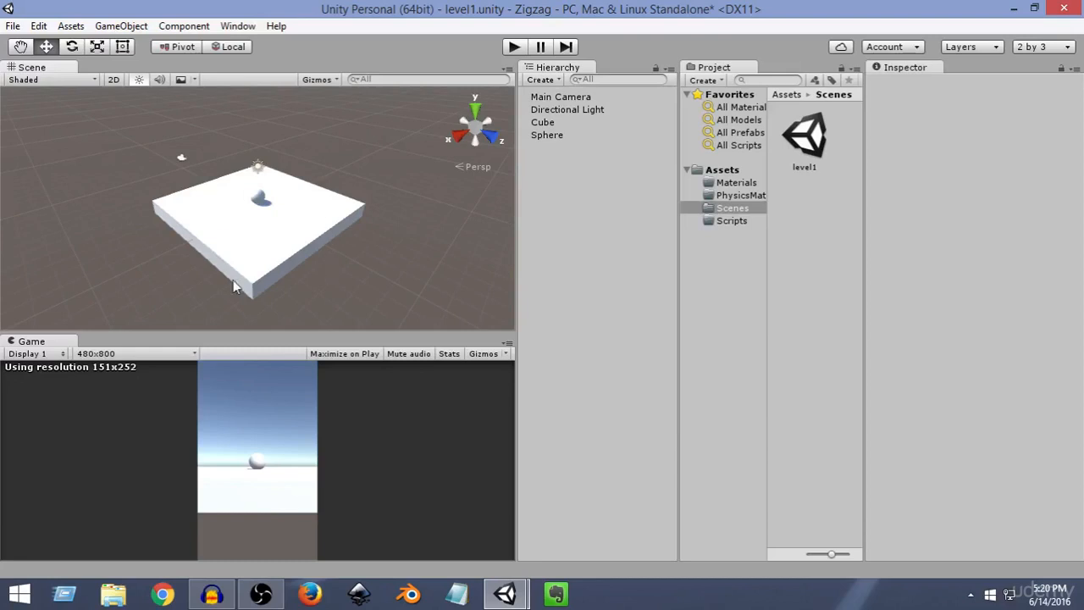
Create a new material named Blue in the Materials folder.
left_click(736, 188)
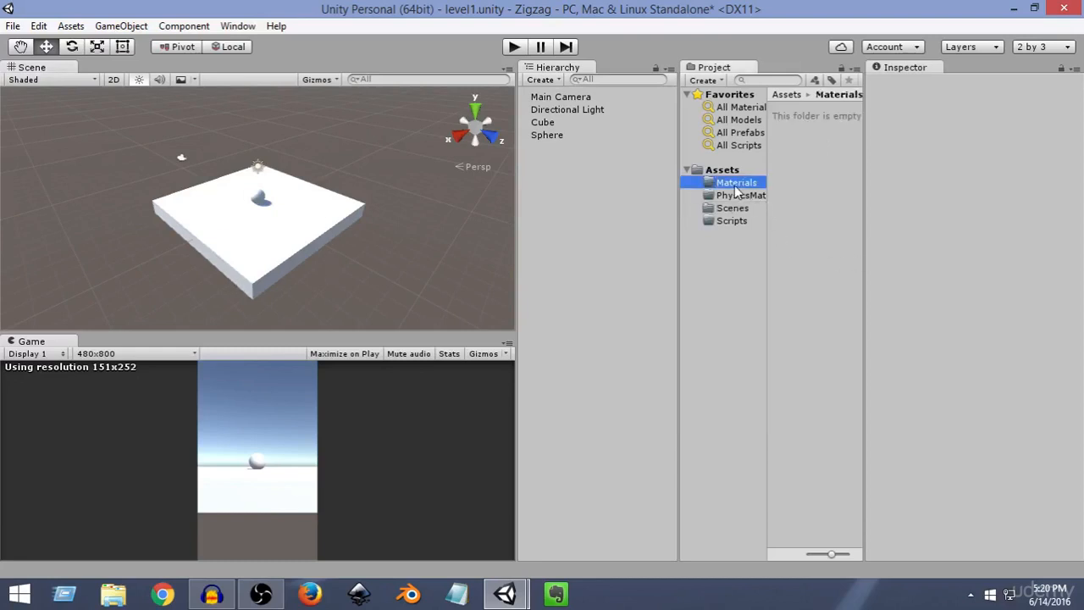
right_click(817, 187)
mouse_move(838, 200)
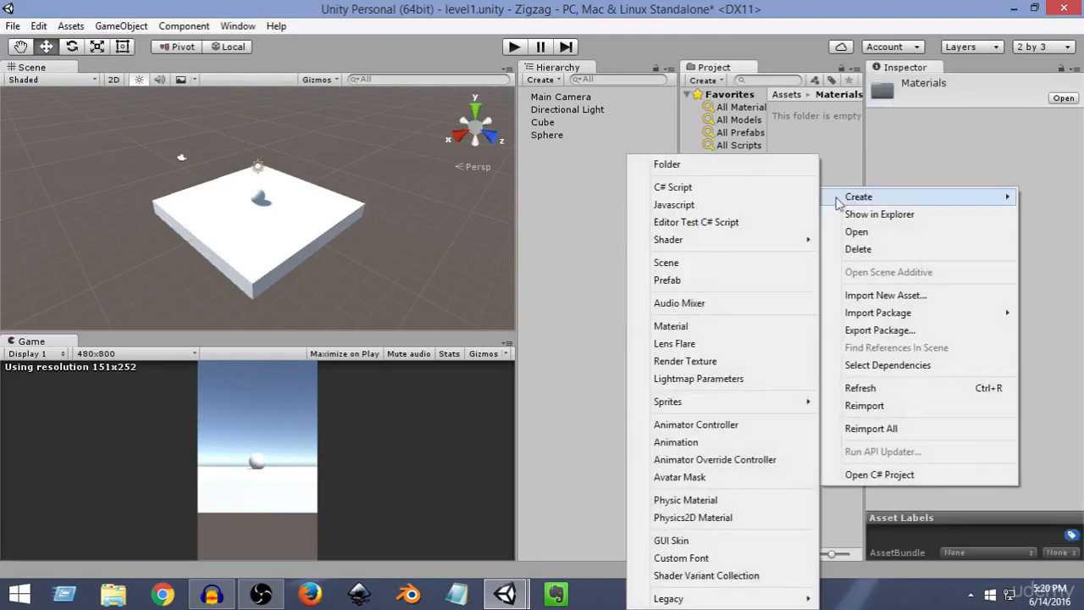
mouse_move(738, 402)
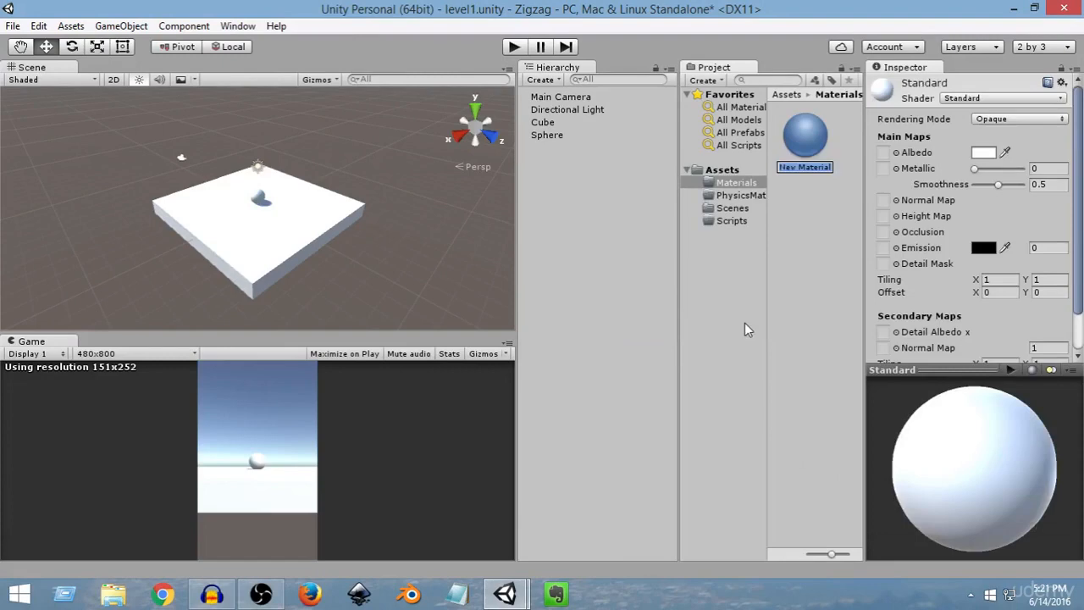
key("BackSpace")
type("Blue")
key("Return")
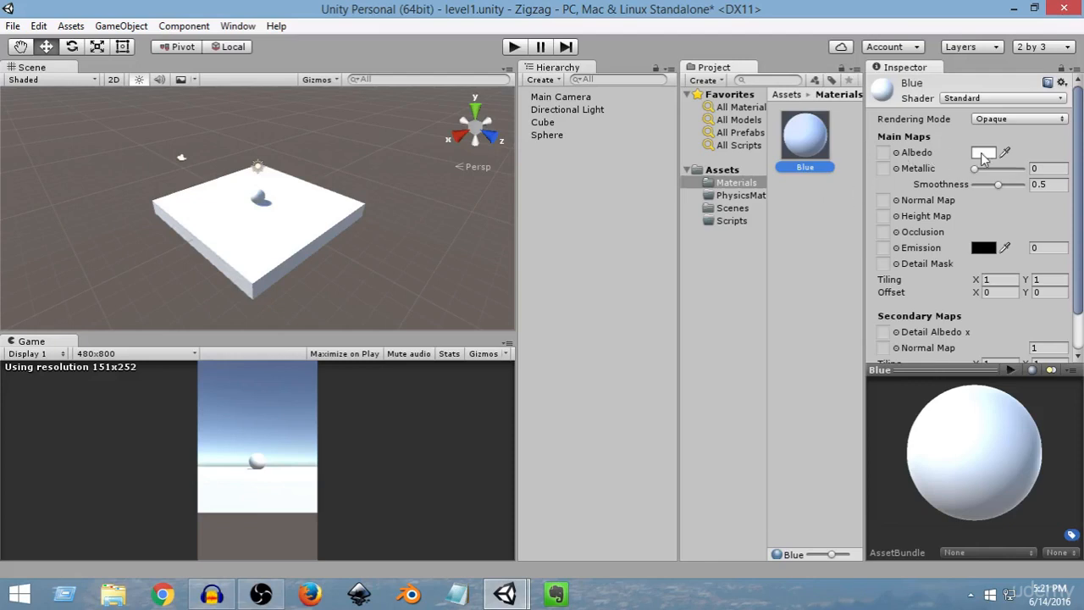
Set the Blue material's albedo to a bright cyan, about hex 29E8E4FF.
left_click(985, 153)
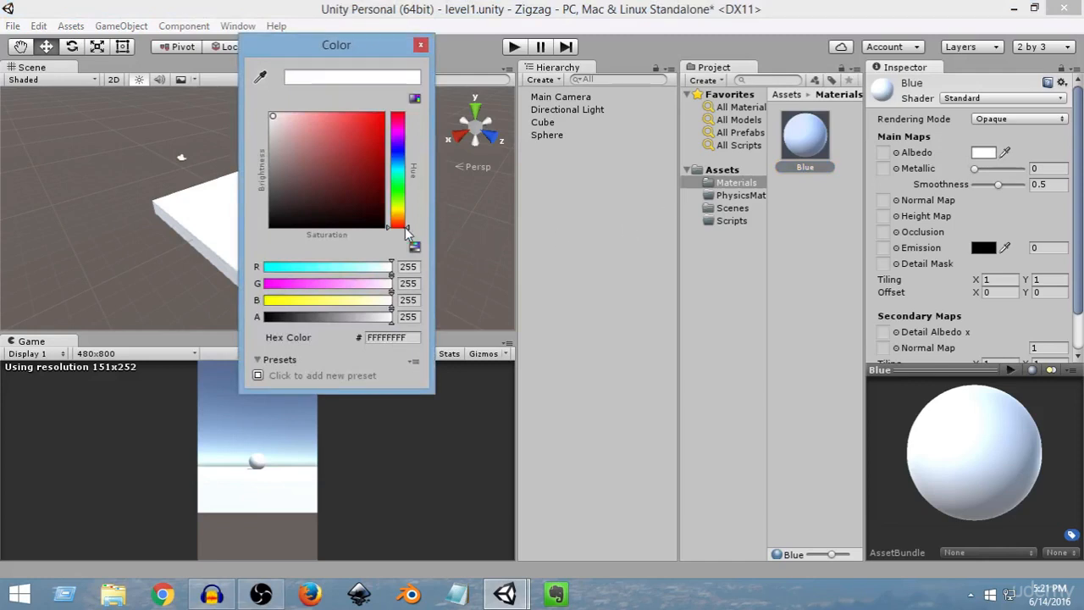
left_click_drag(402, 231, 403, 172)
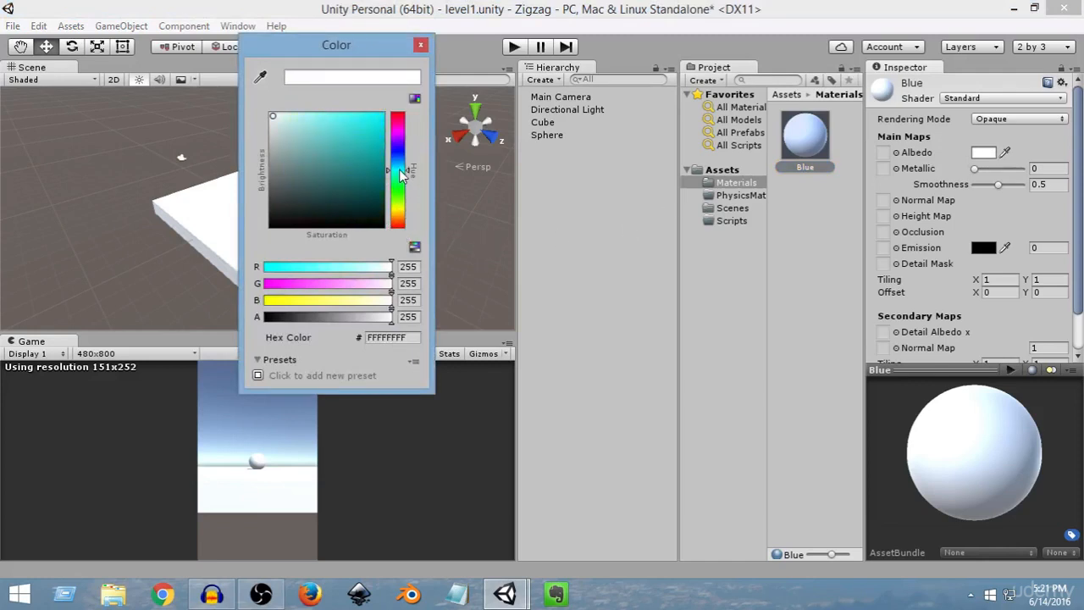
mouse_move(276, 117)
left_mouse_down()
mouse_move(297, 135)
mouse_move(382, 121)
mouse_move(337, 132)
mouse_move(334, 114)
mouse_move(318, 114)
mouse_move(362, 125)
left_mouse_up()
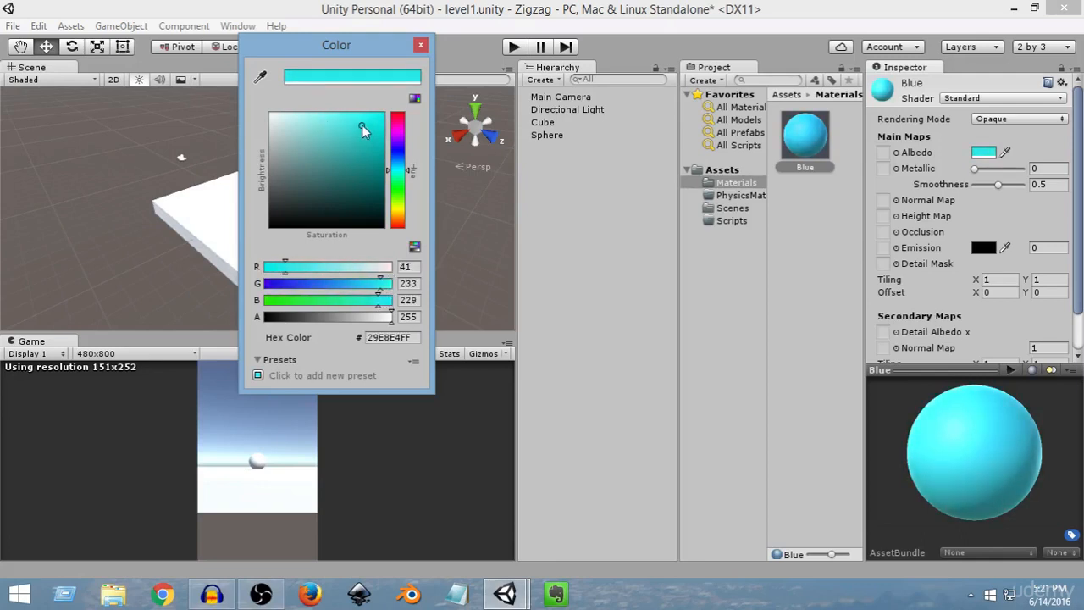
left_click(420, 46)
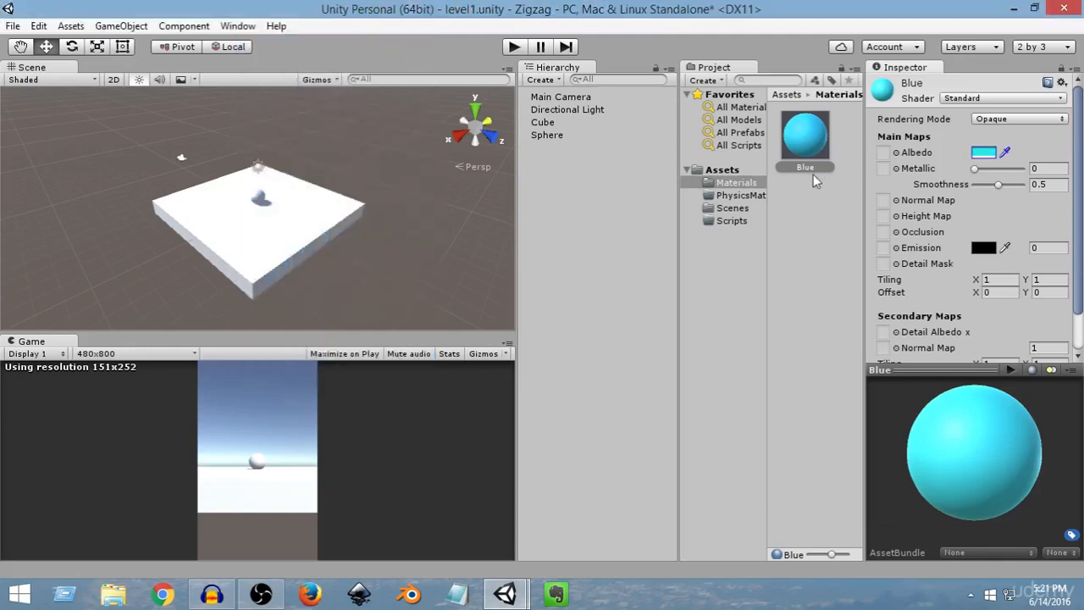
Apply the Blue material to the cube platform, undo it, and apply it again directly in the Scene view.
left_click_drag(809, 153, 547, 127)
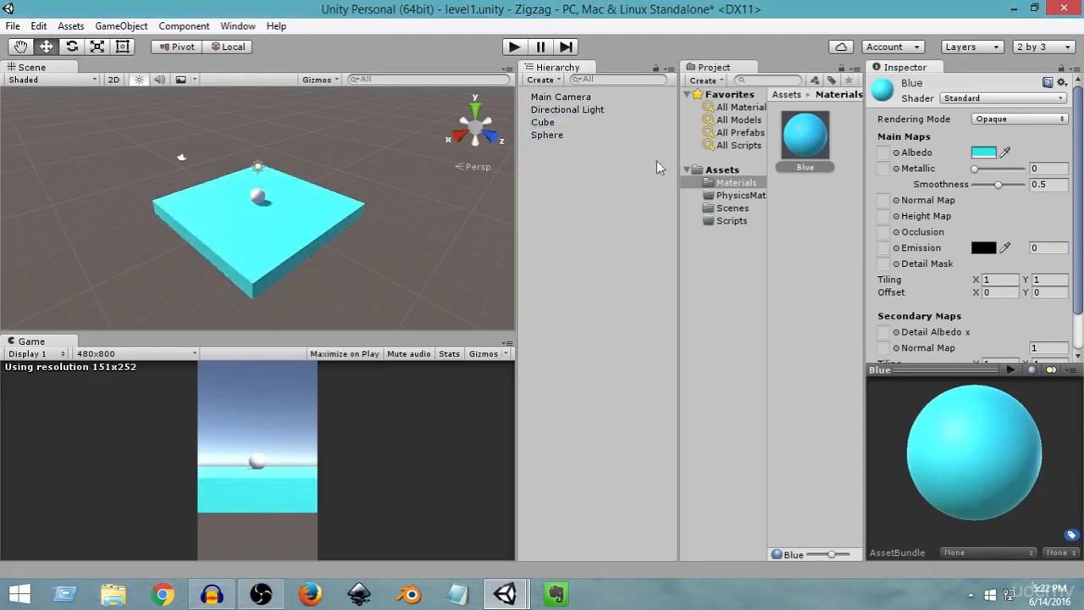
key("ctrl+z")
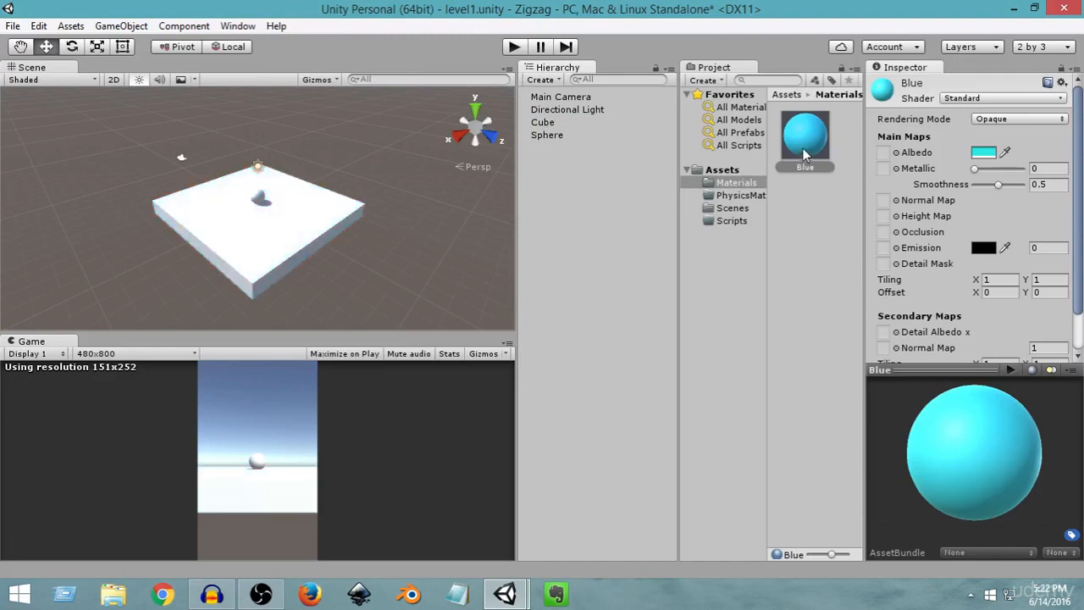
left_click_drag(806, 150, 275, 246)
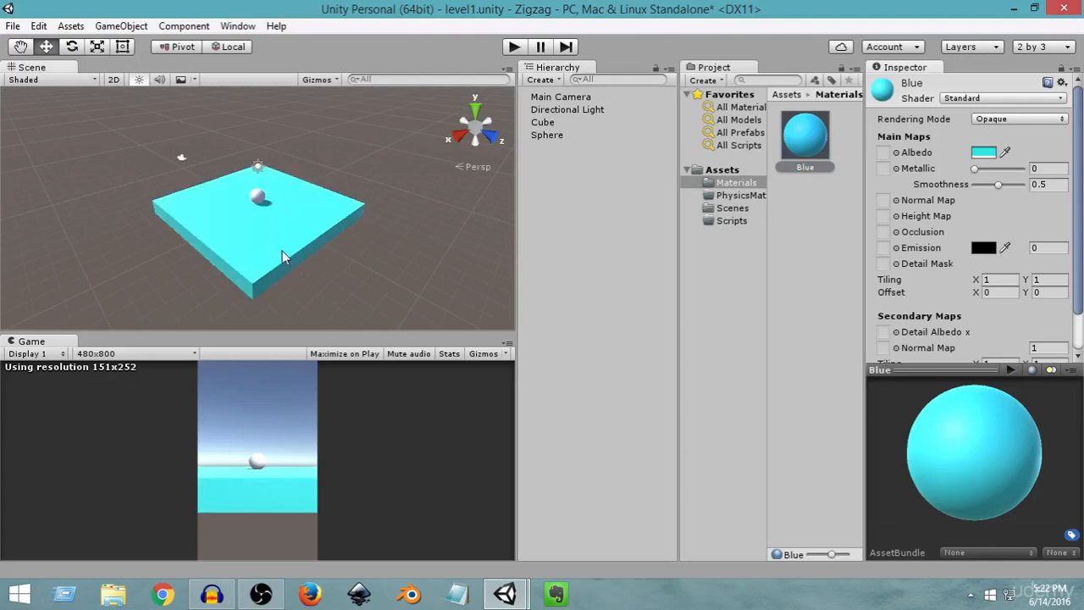
left_click_drag(282, 256, 283, 253)
Duplicate the Blue material and rename the copy Black.
left_click(782, 231)
left_click(800, 166)
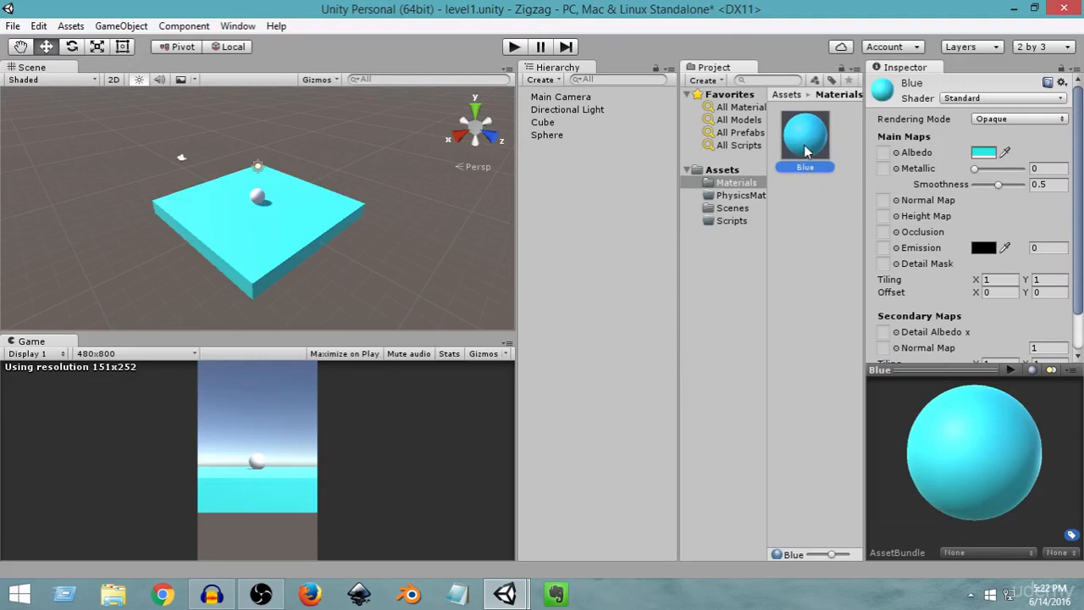
right_click(806, 159)
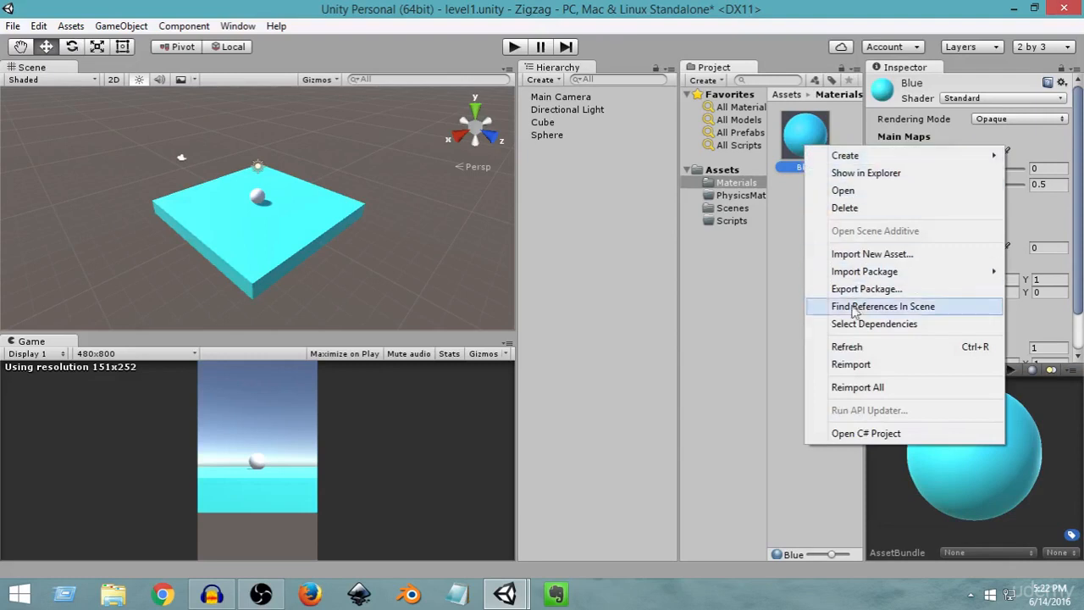
left_click(752, 242)
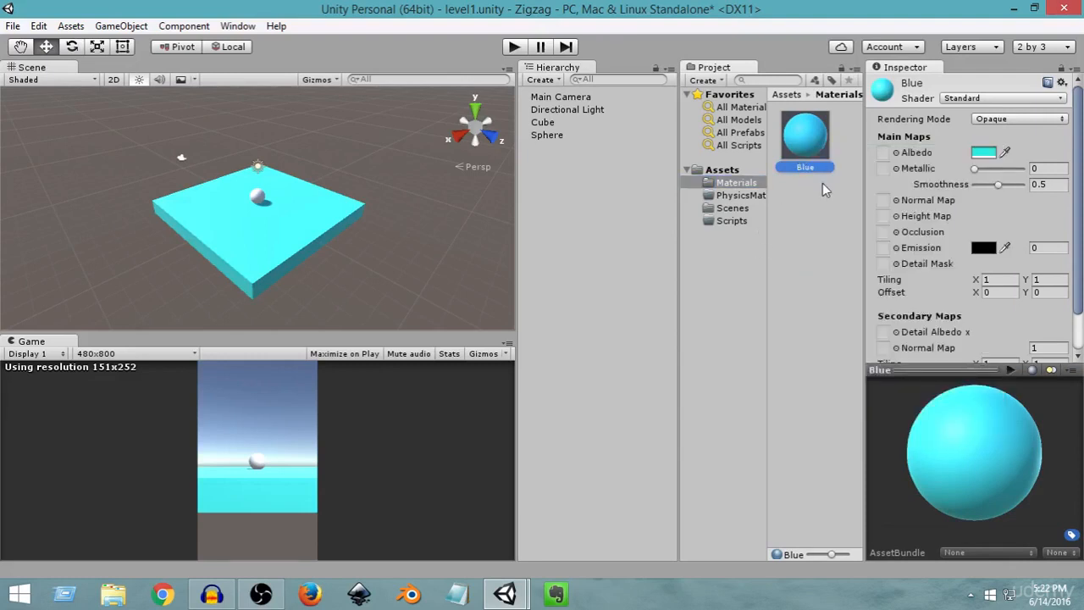
key("ctrl+d")
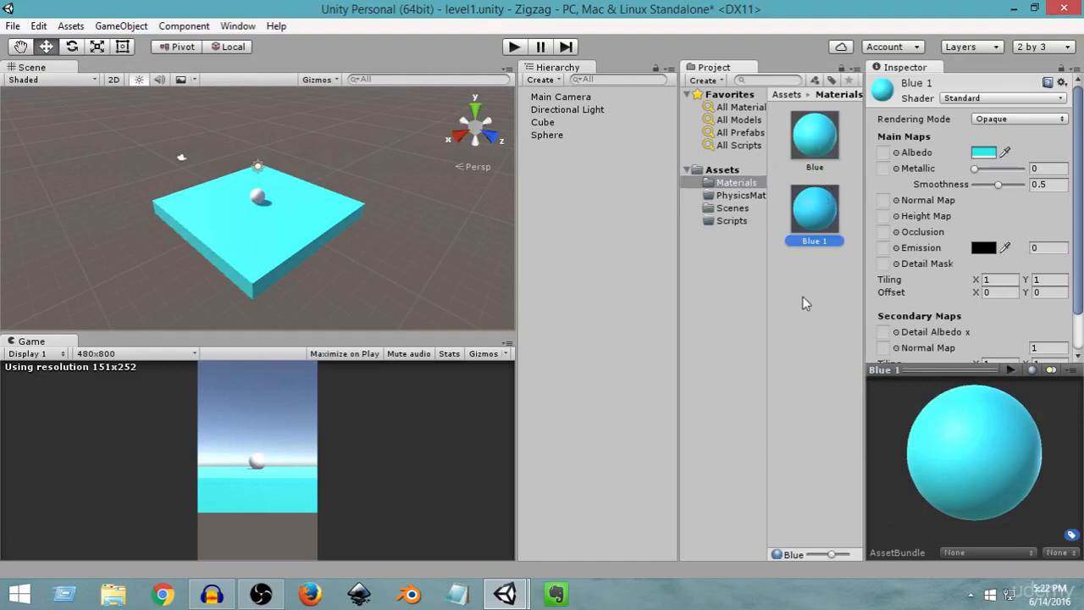
right_click(818, 241)
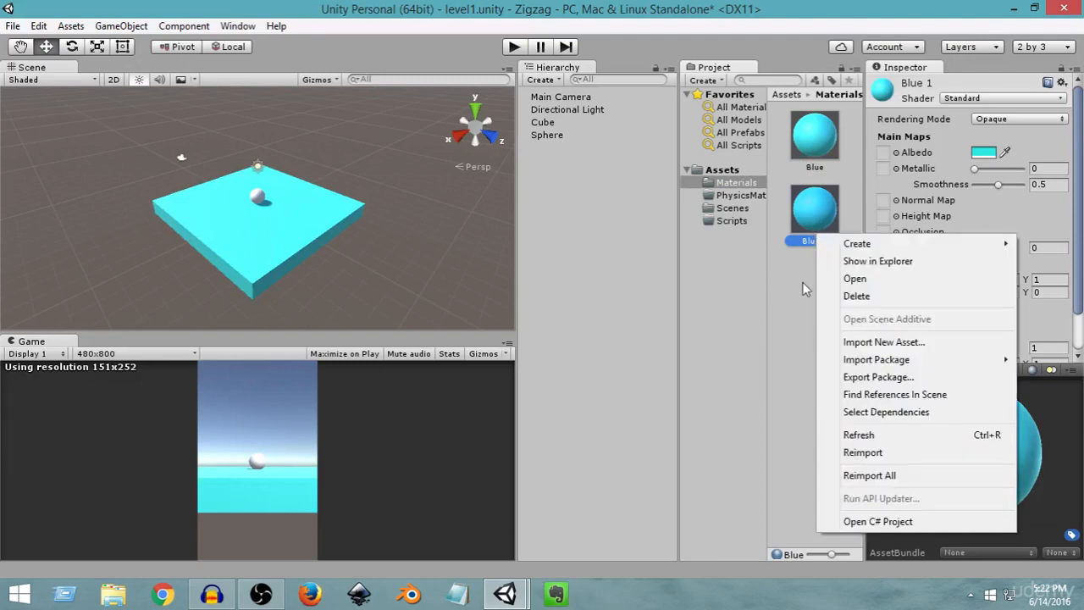
left_click(789, 315)
left_click(818, 240)
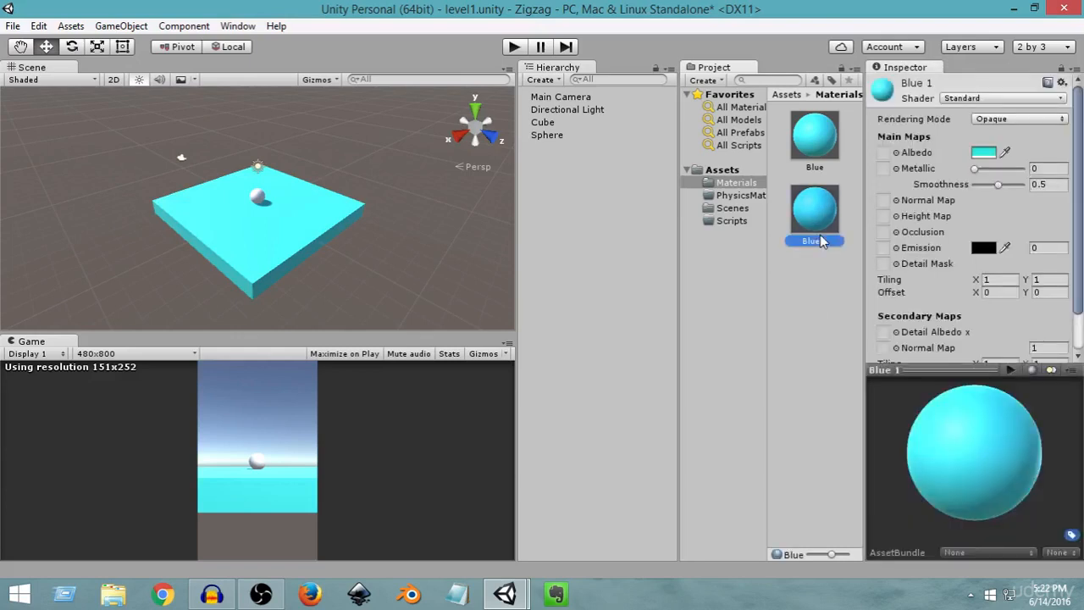
left_click(819, 241)
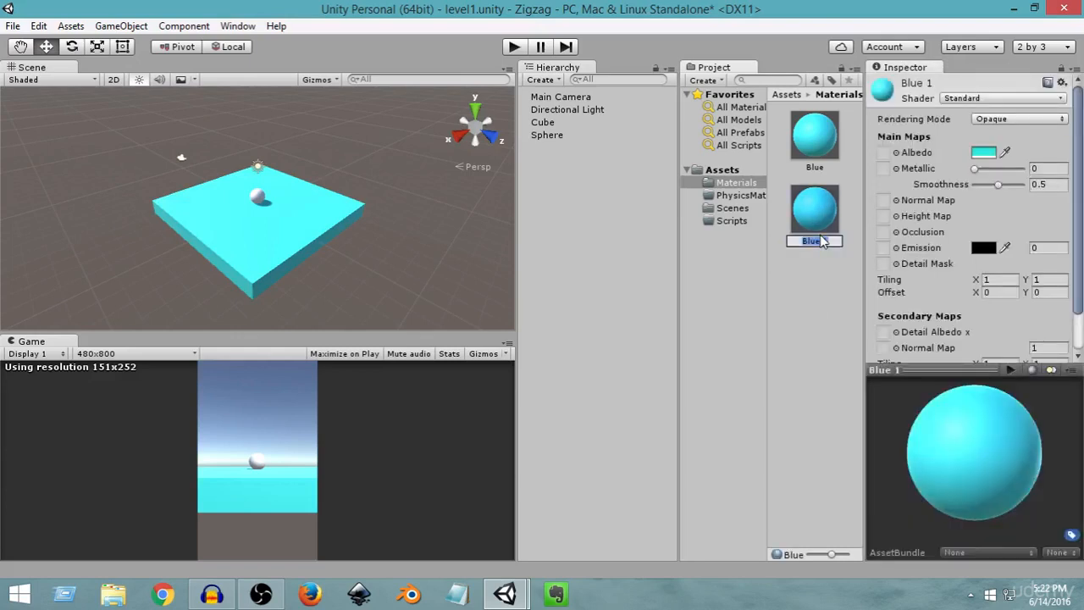
type("Black")
key("Return")
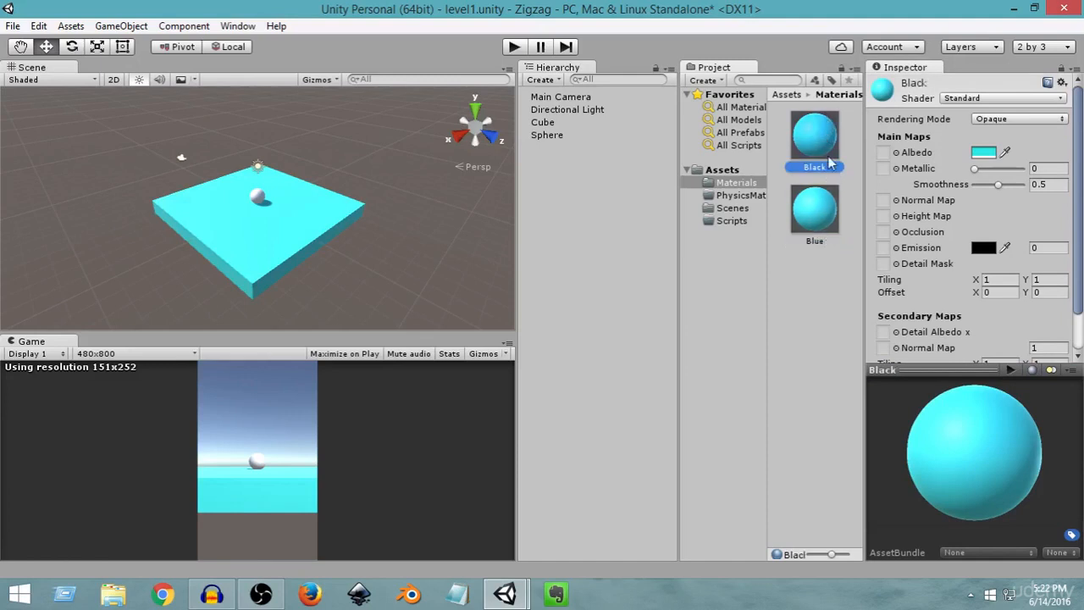
Set the Black material's albedo to pure black, hex 000000FF.
left_click(983, 152)
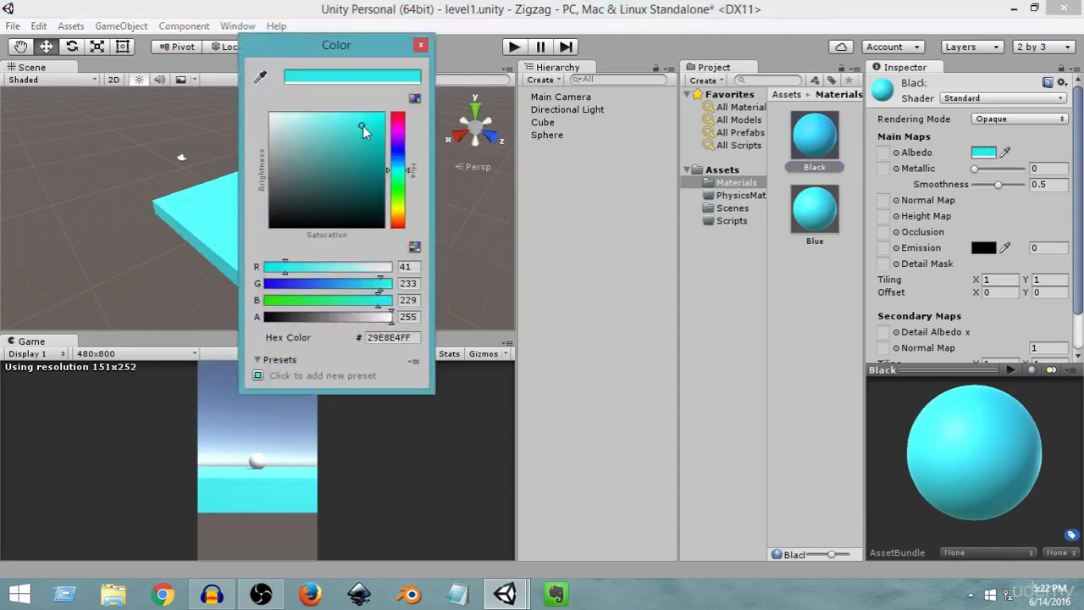
left_click_drag(359, 126, 258, 228)
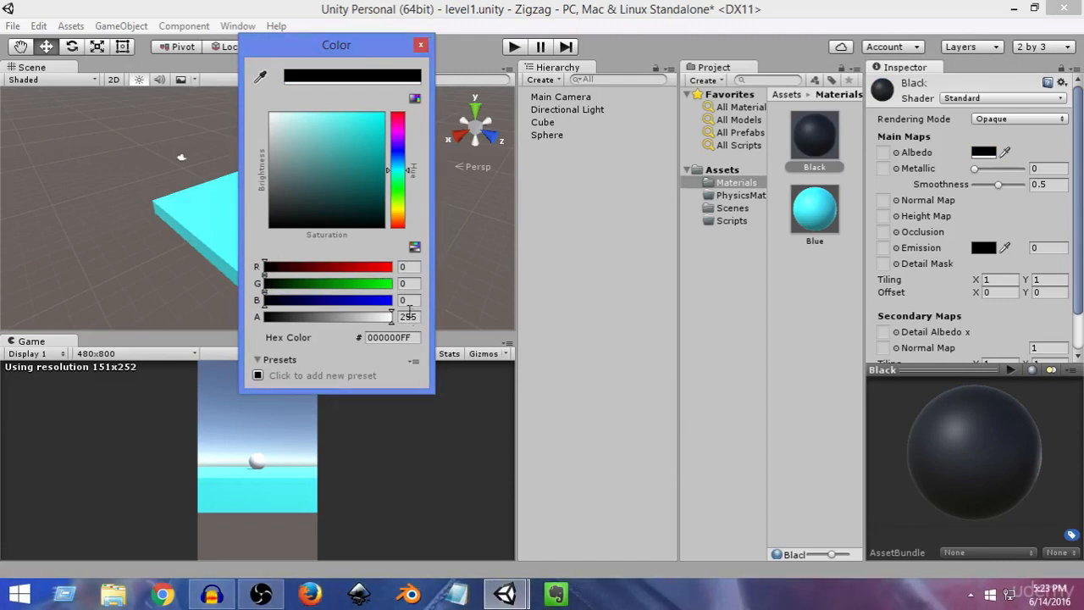
left_click(422, 45)
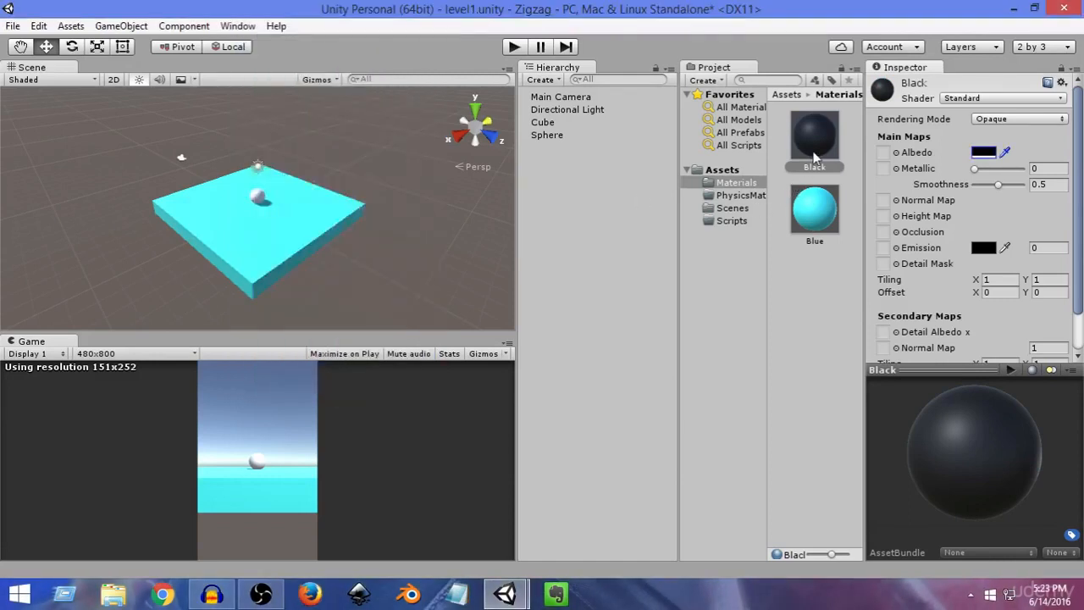
Apply the Black material to the sphere on the platform.
left_click(816, 206)
left_click(822, 152)
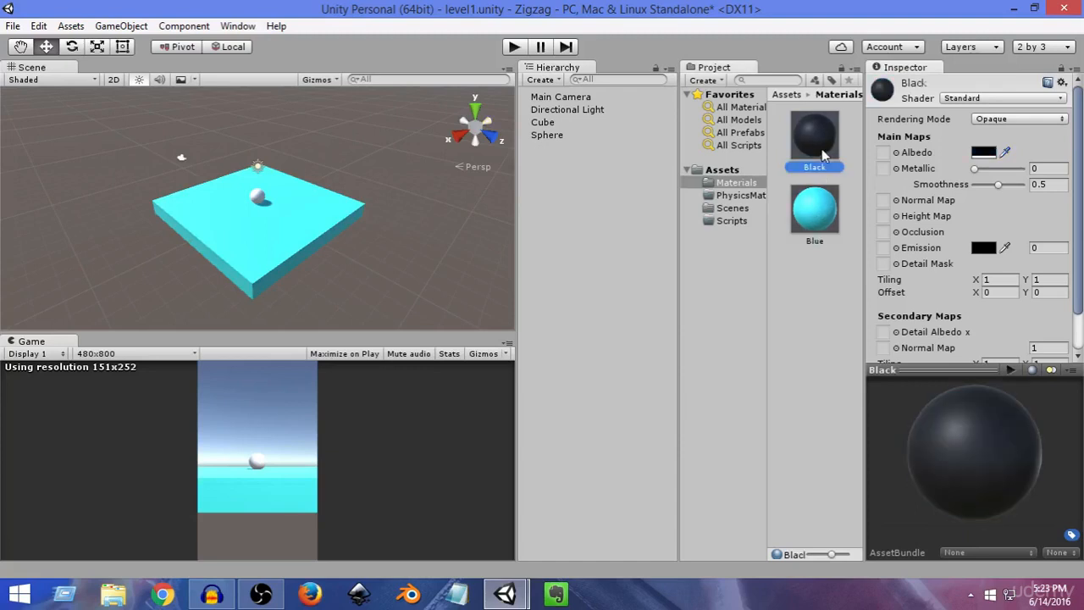
left_click_drag(818, 141, 259, 200)
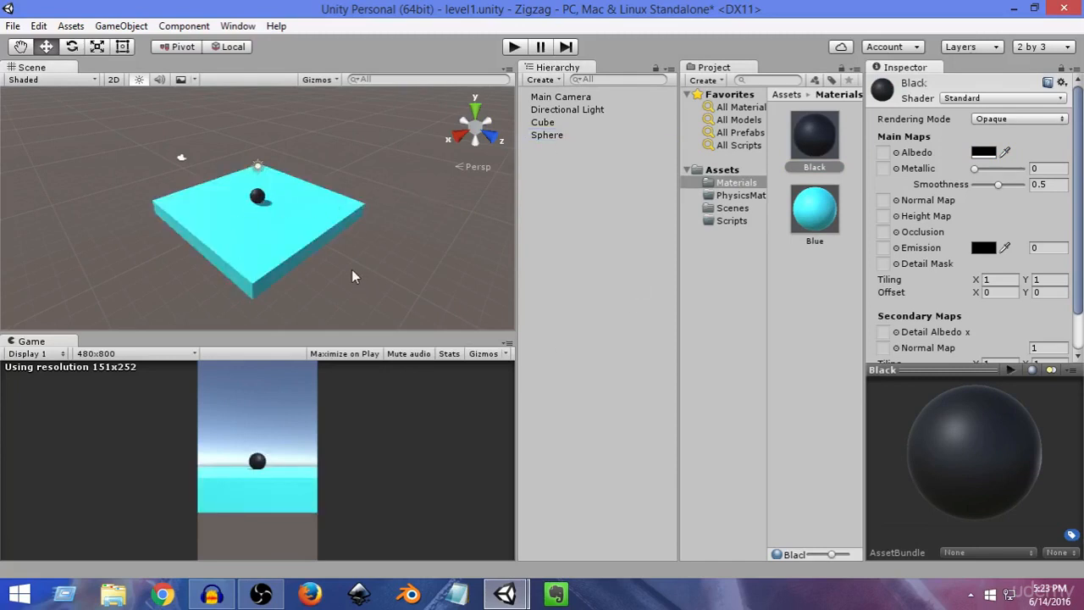
scroll(243, 249, "up", 6)
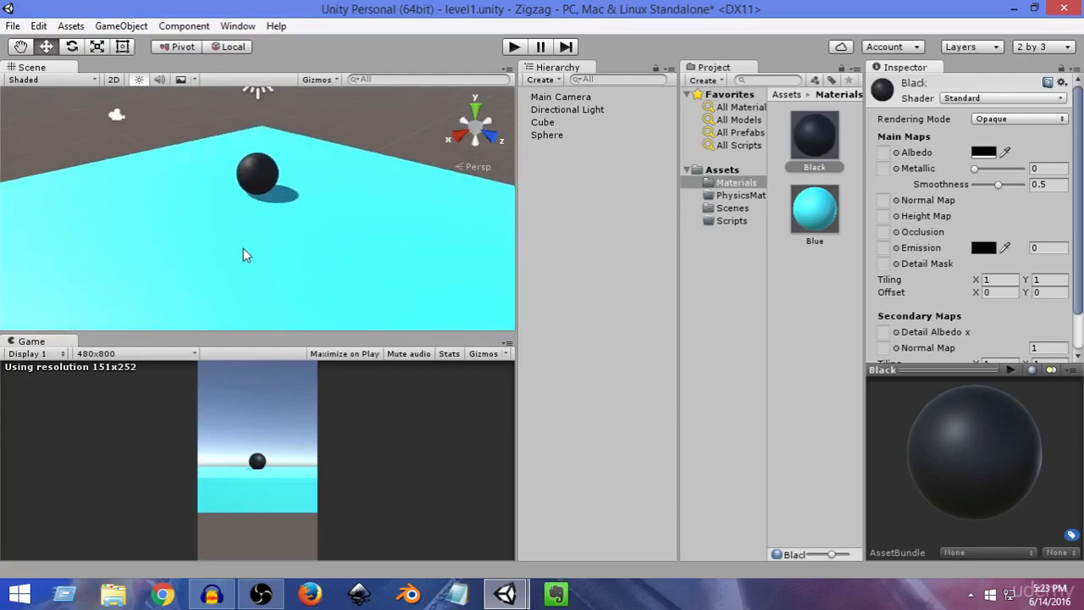
scroll(243, 250, "down", 8)
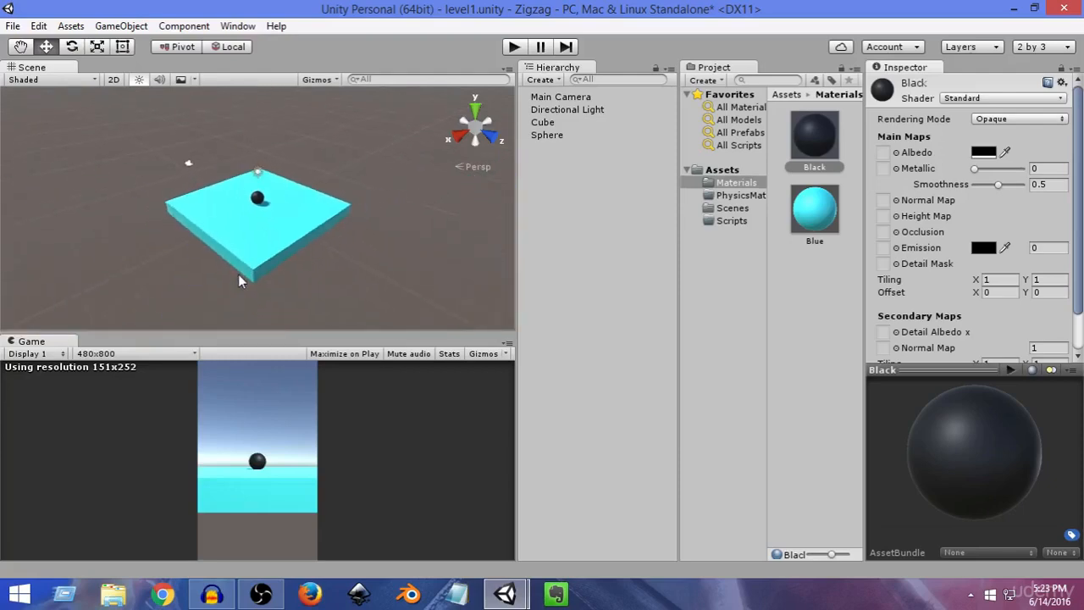
scroll(238, 274, "up", 3)
scroll(237, 274, "down", 2)
scroll(237, 274, "up", 2)
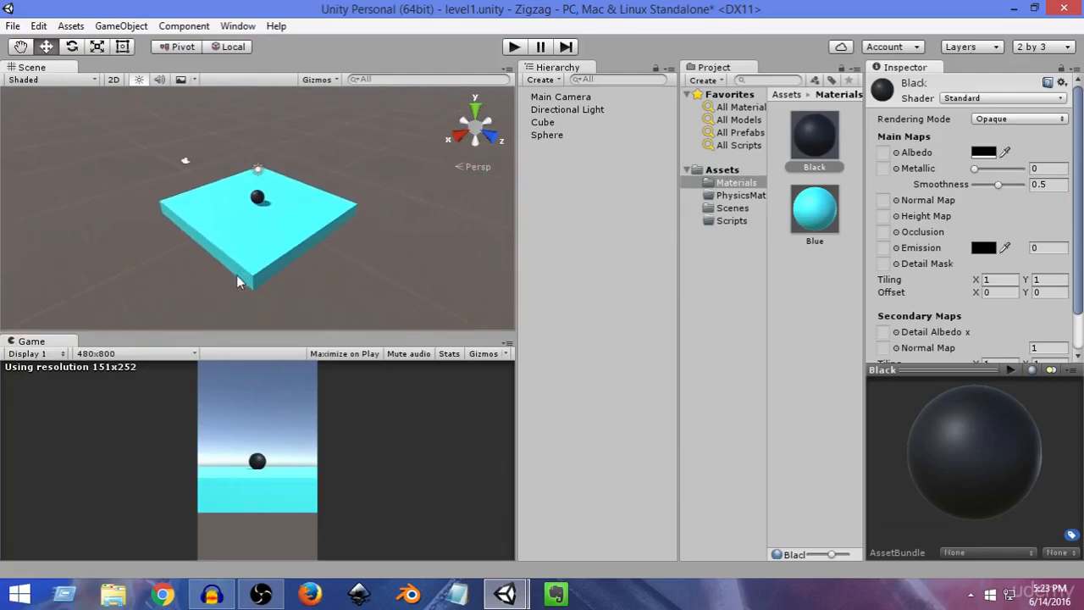
Rename the Cube object as PlatformStart.
left_click(546, 124)
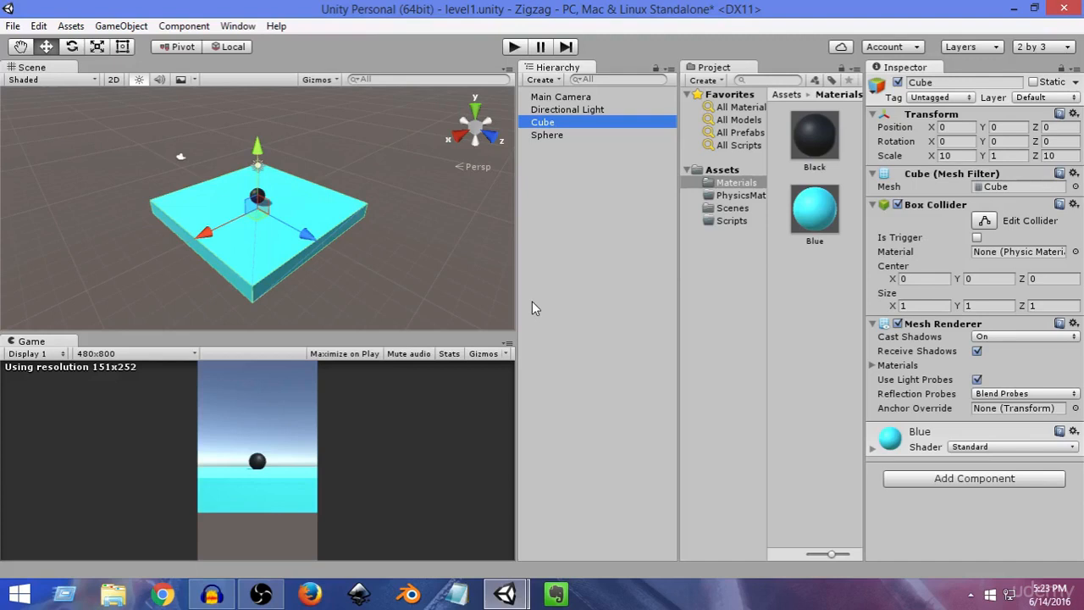
key("F2")
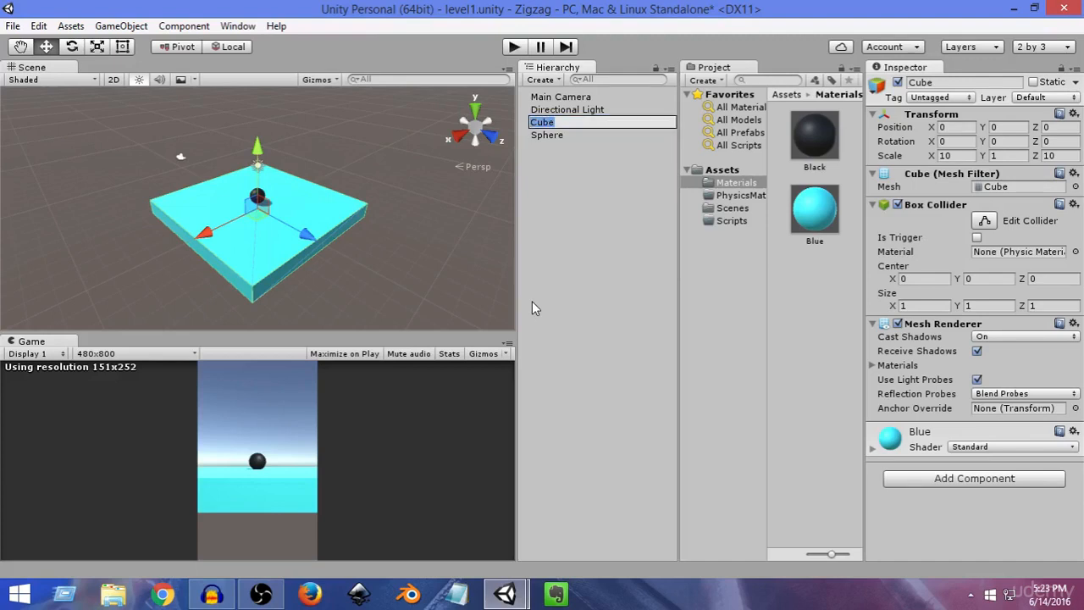
right_click(552, 124)
left_click(542, 136)
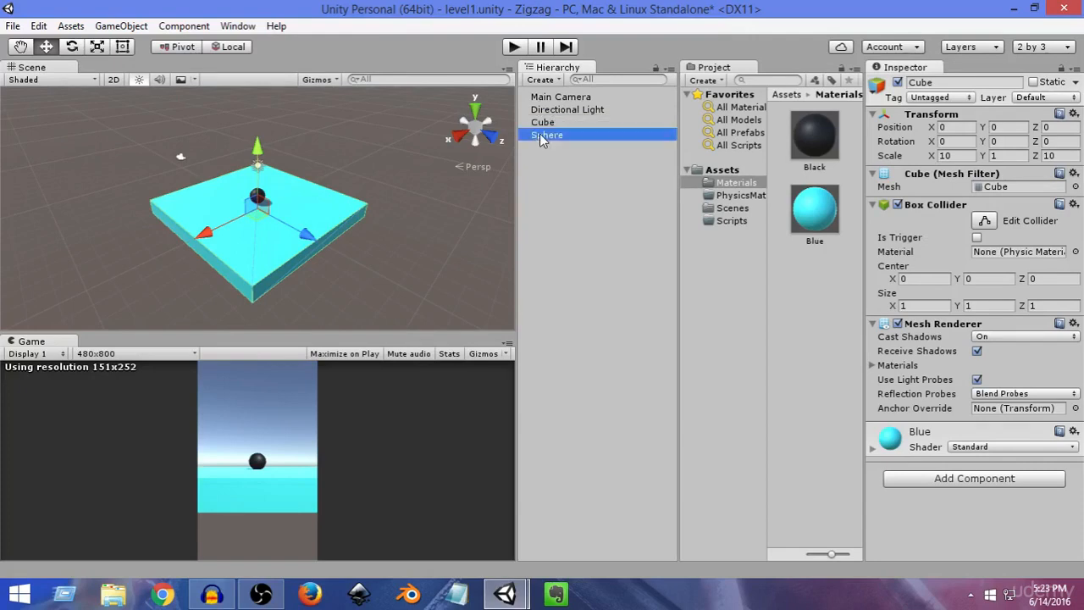
left_click(546, 123)
right_click(547, 126)
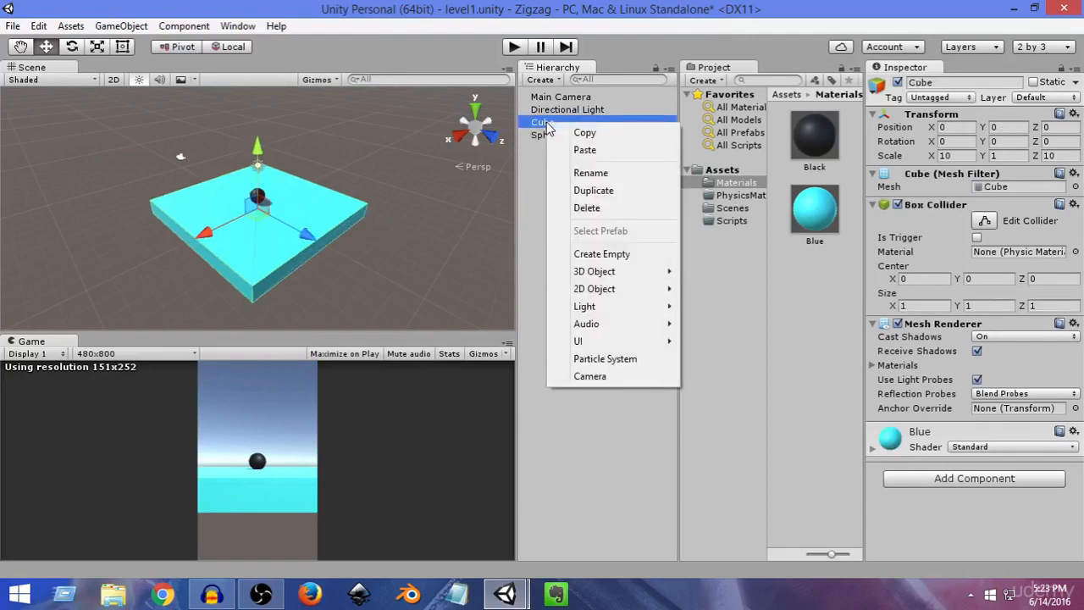
left_click(591, 173)
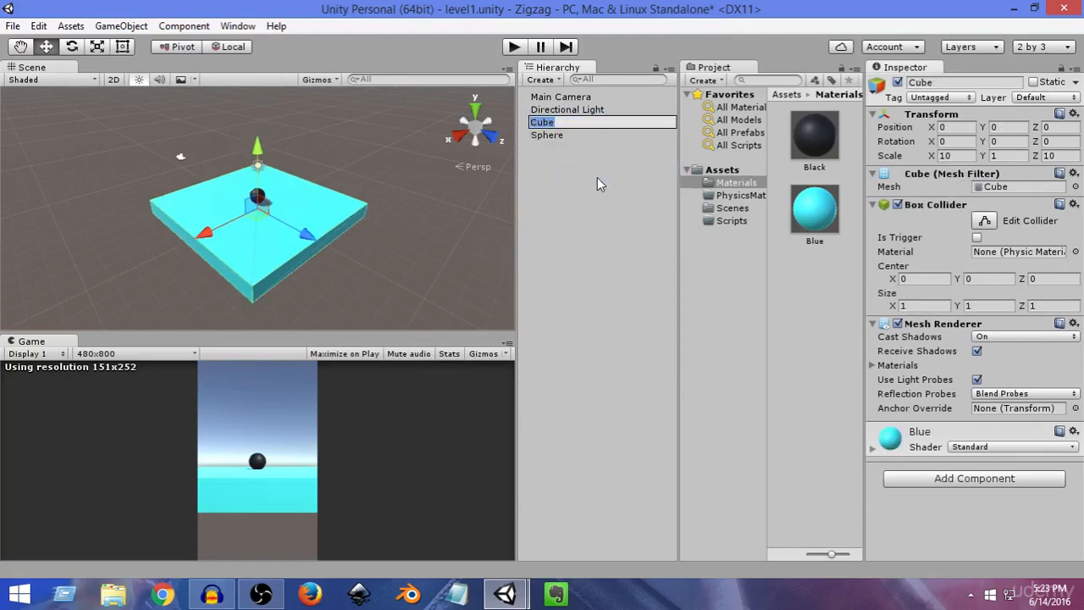
type("PlatformStart")
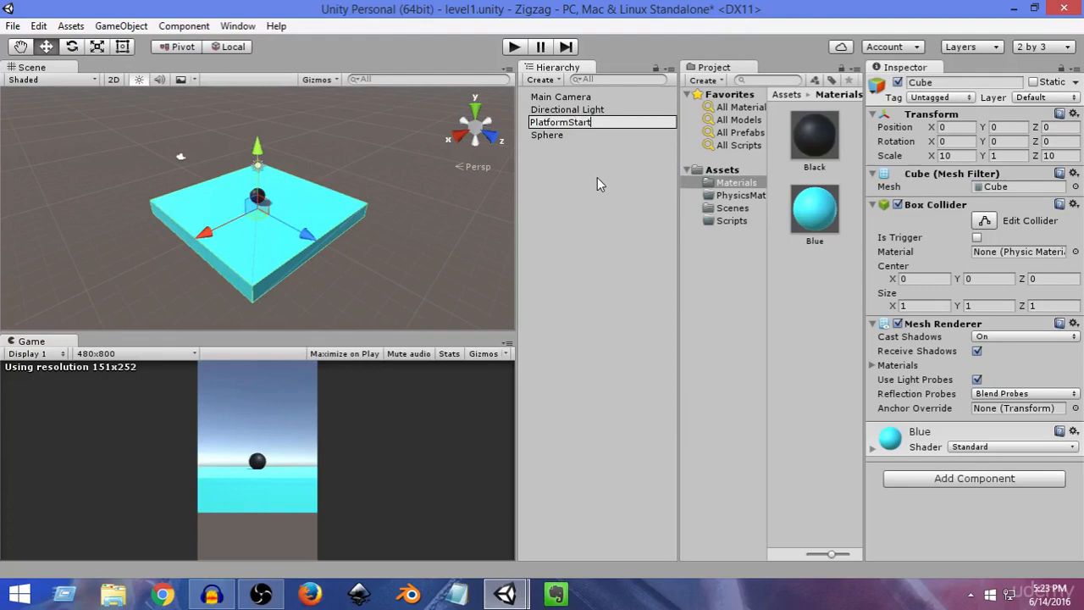
key("Return")
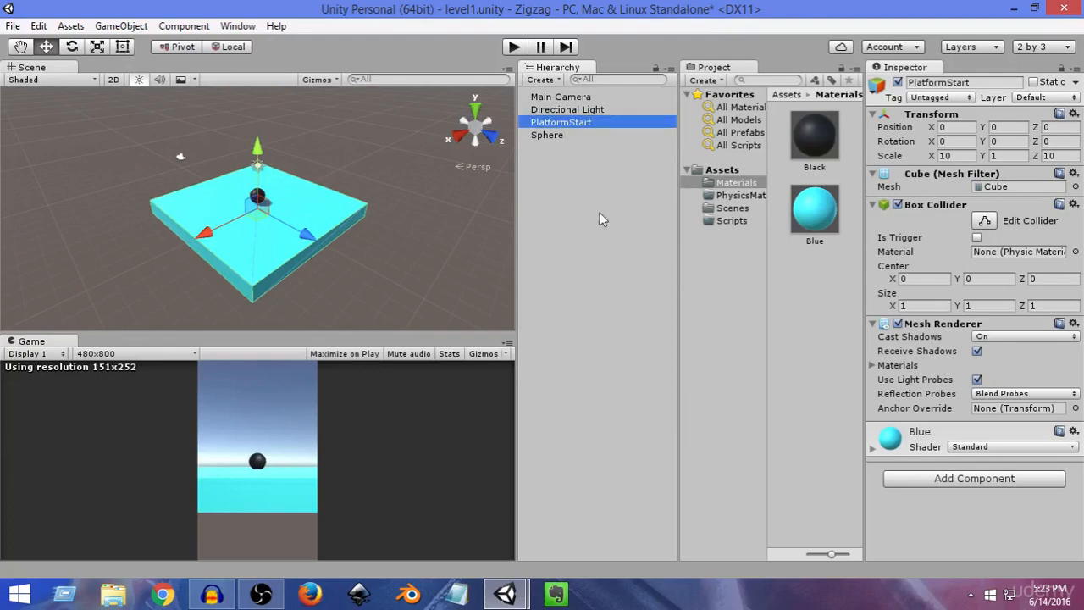
Rename the Sphere object as Ball.
left_click(549, 135)
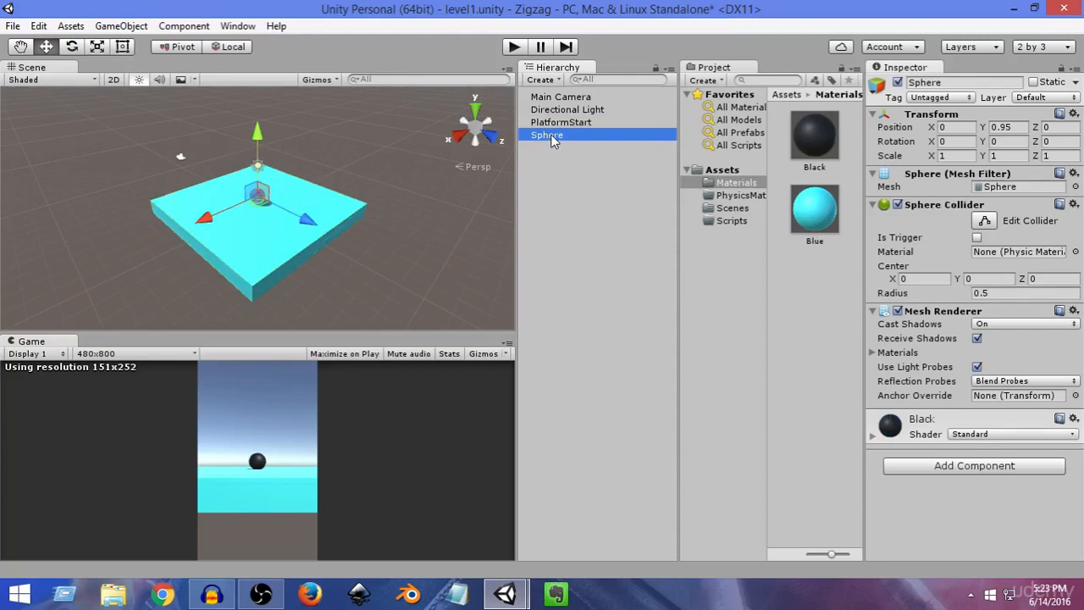
right_click(551, 136)
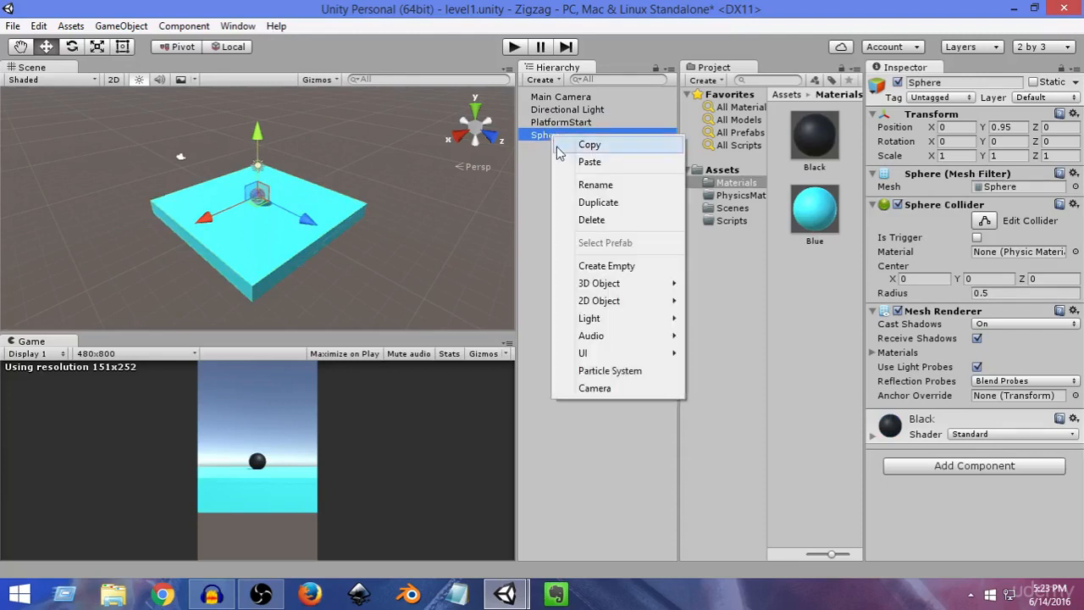
left_click(591, 184)
type("Ball")
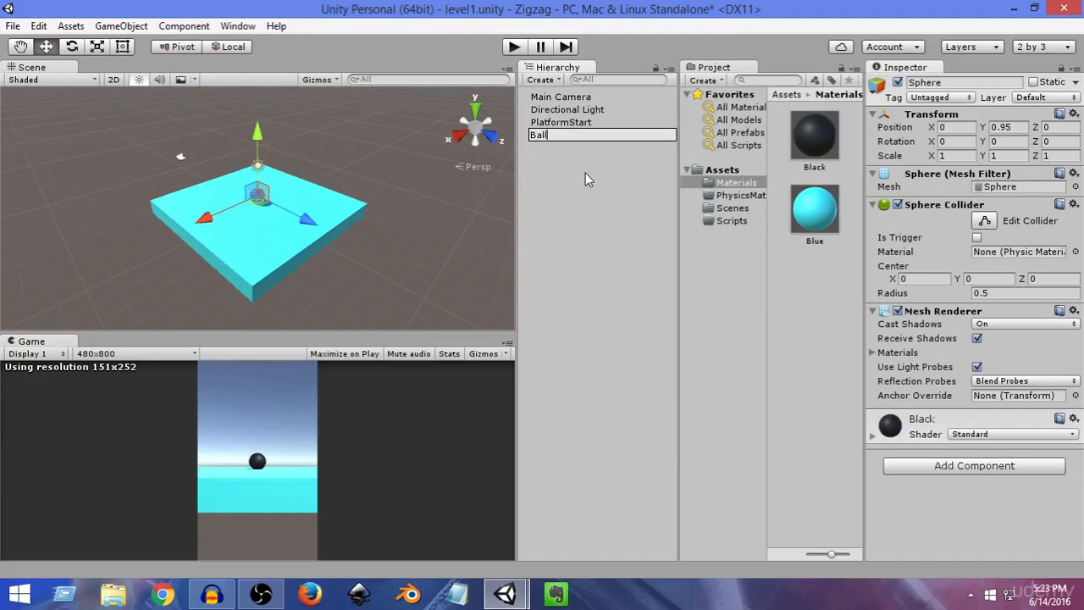
left_click(597, 183)
left_click(562, 137)
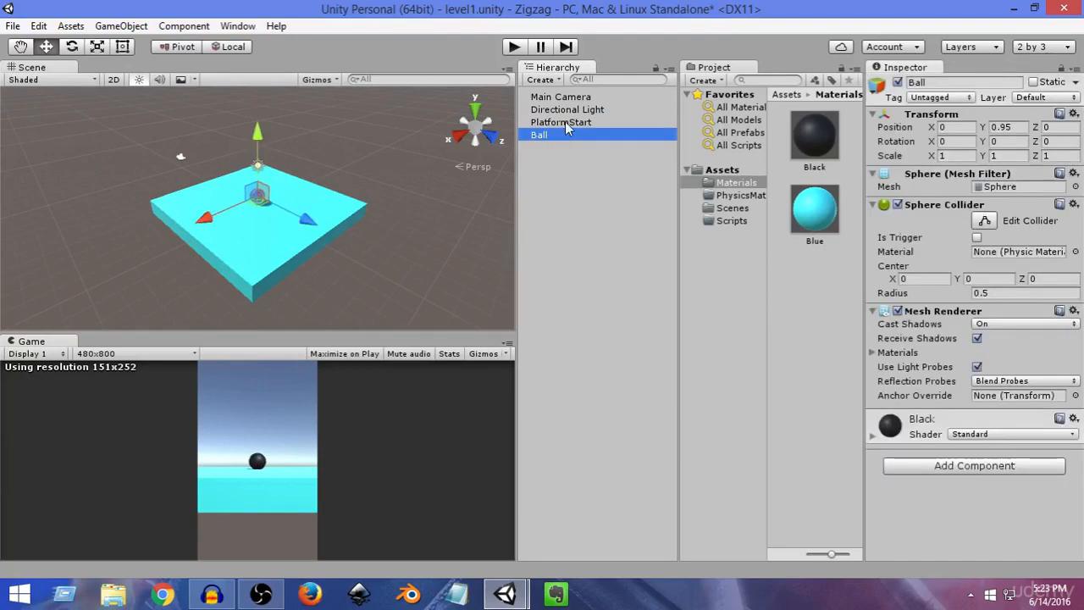
left_click(565, 122)
left_click(567, 133)
left_click(573, 123)
left_click(574, 133)
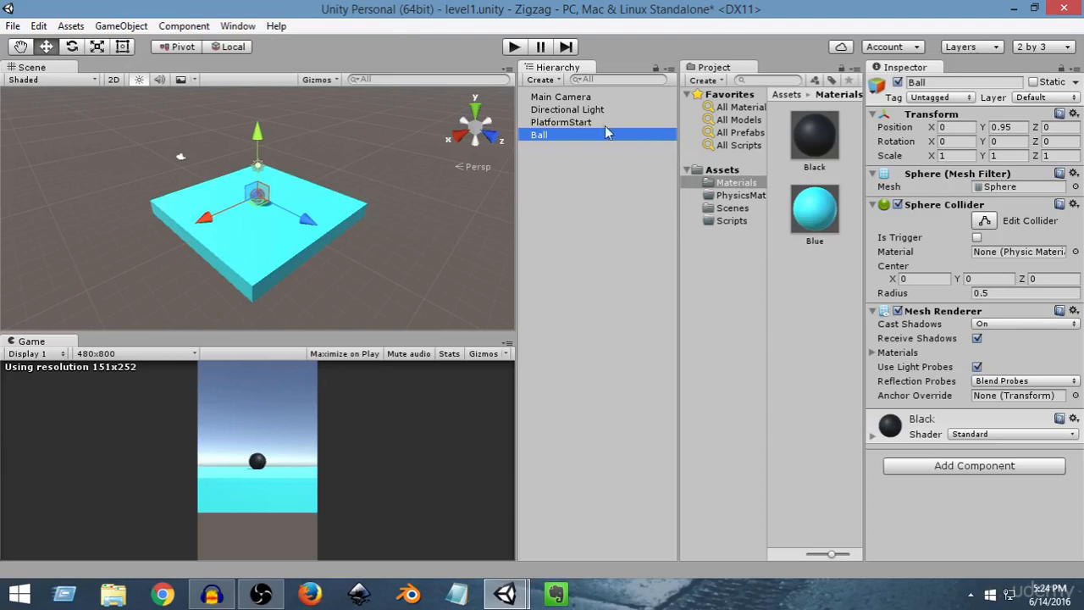
left_click(583, 123)
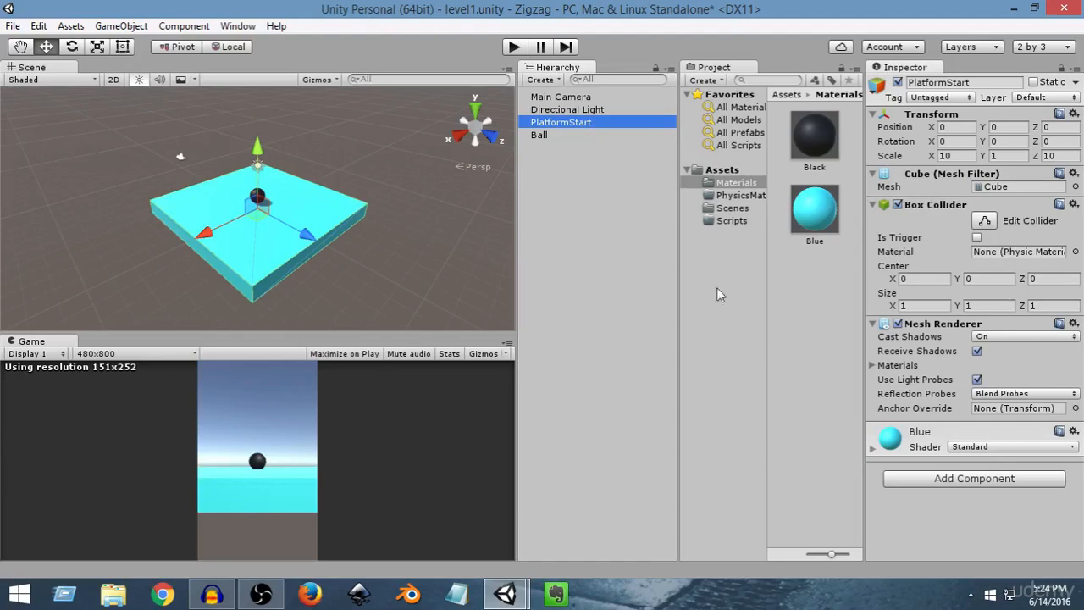
Add a 3D physics Rigidbody component to the Ball.
left_click(547, 138)
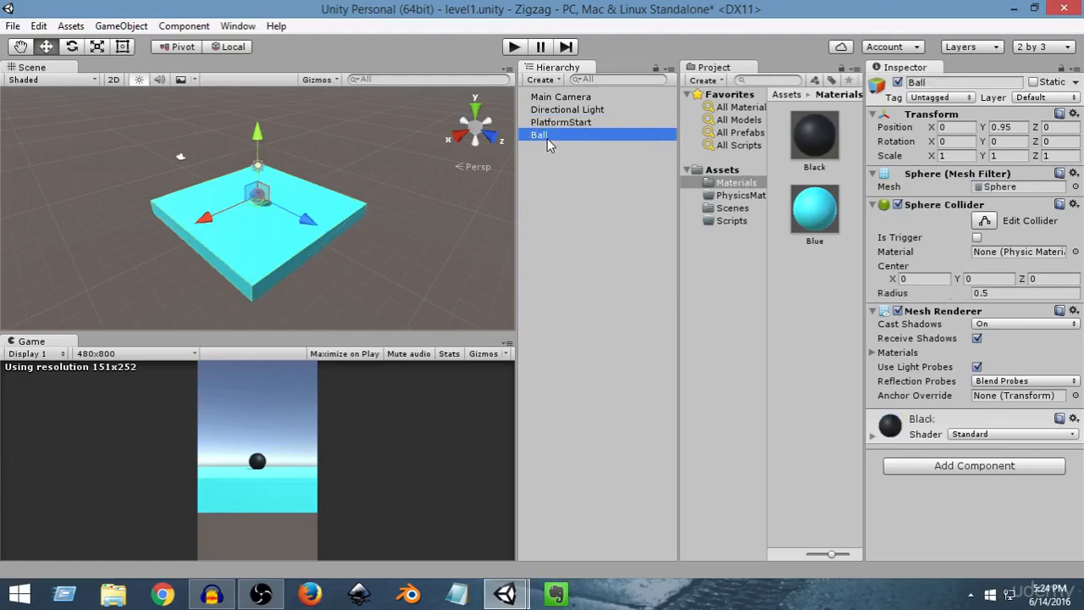
left_click(967, 465)
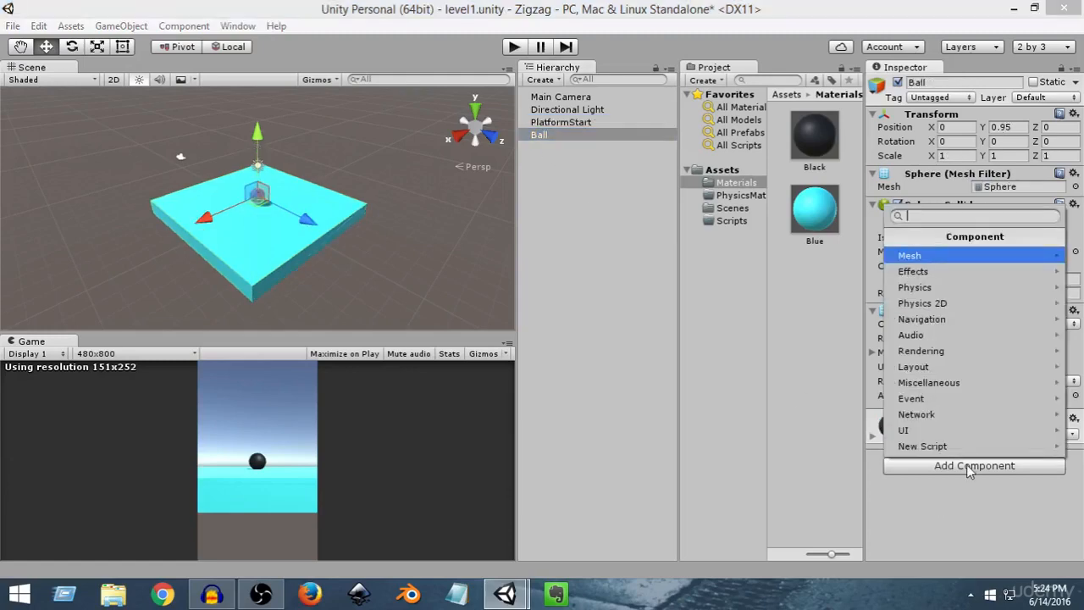
left_click(923, 287)
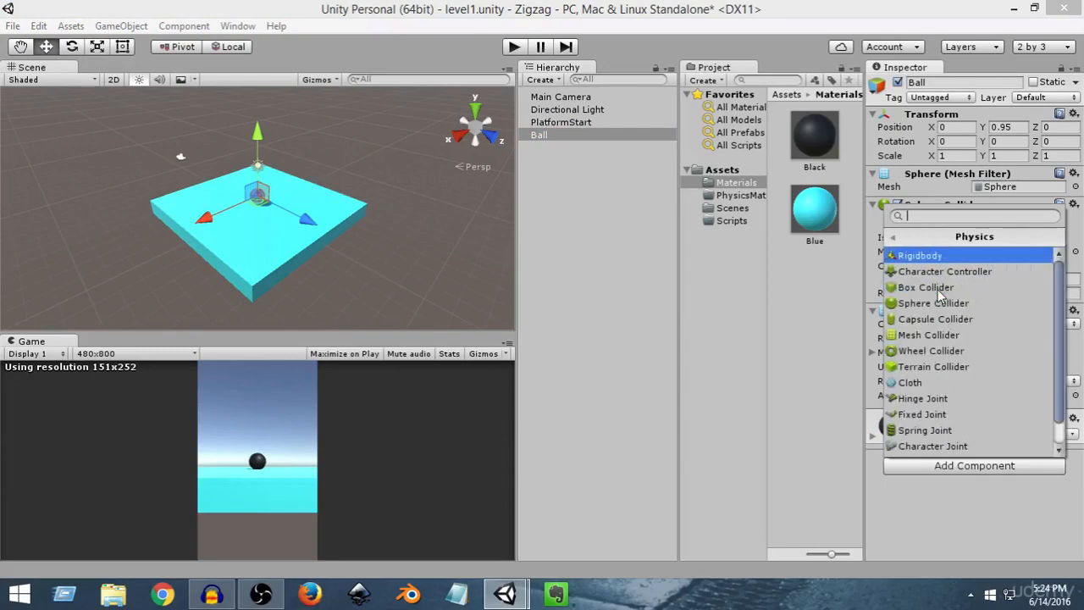
left_click(920, 257)
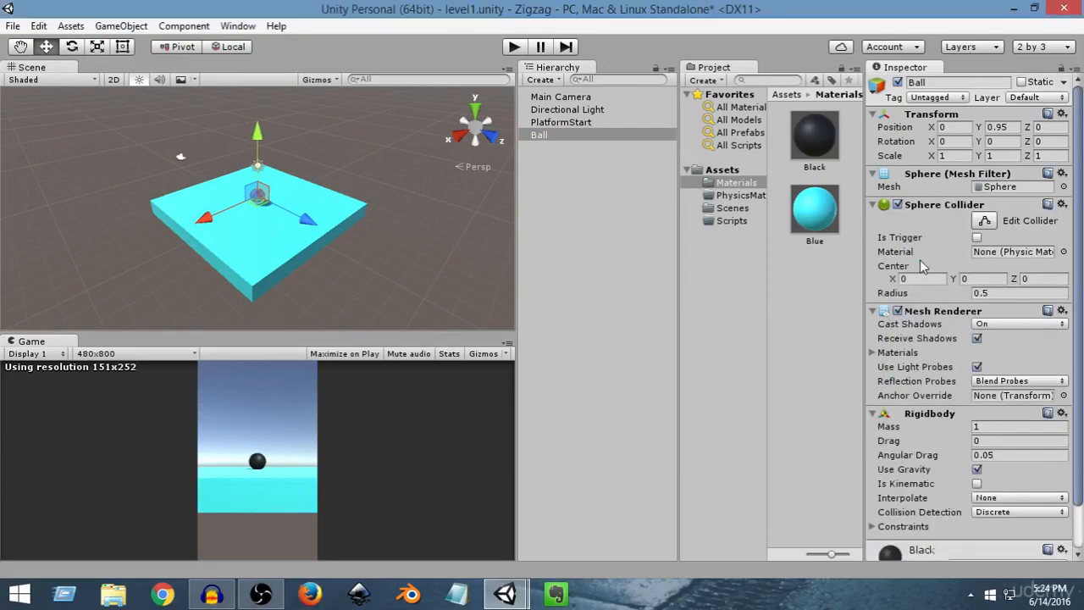
scroll(1018, 413, "down", 2)
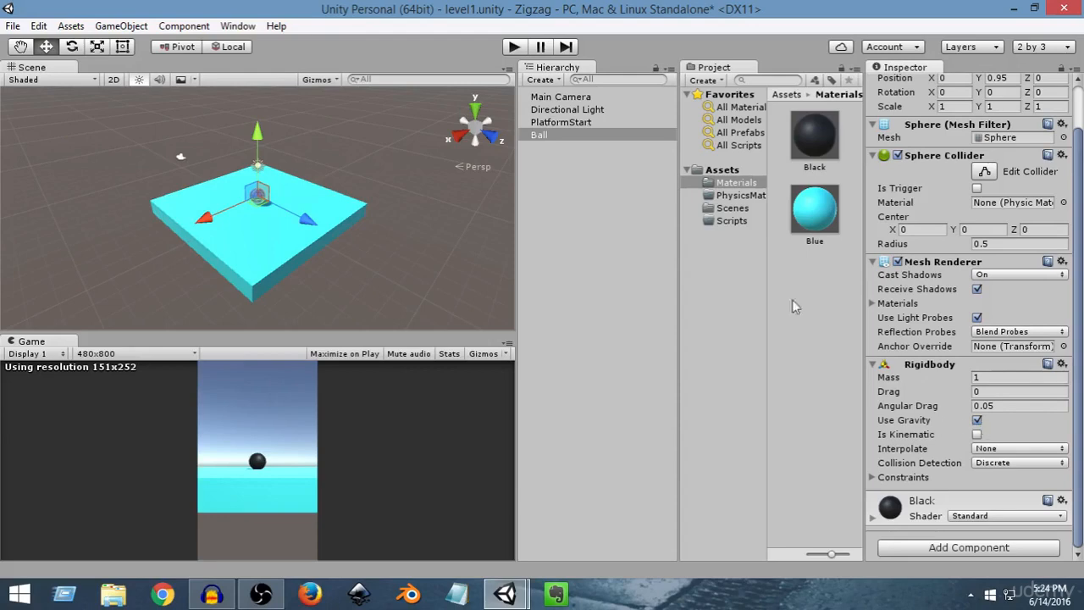
Test the Ball's gravity in play mode by lifting it above the platform, then stop playing.
left_click(512, 49)
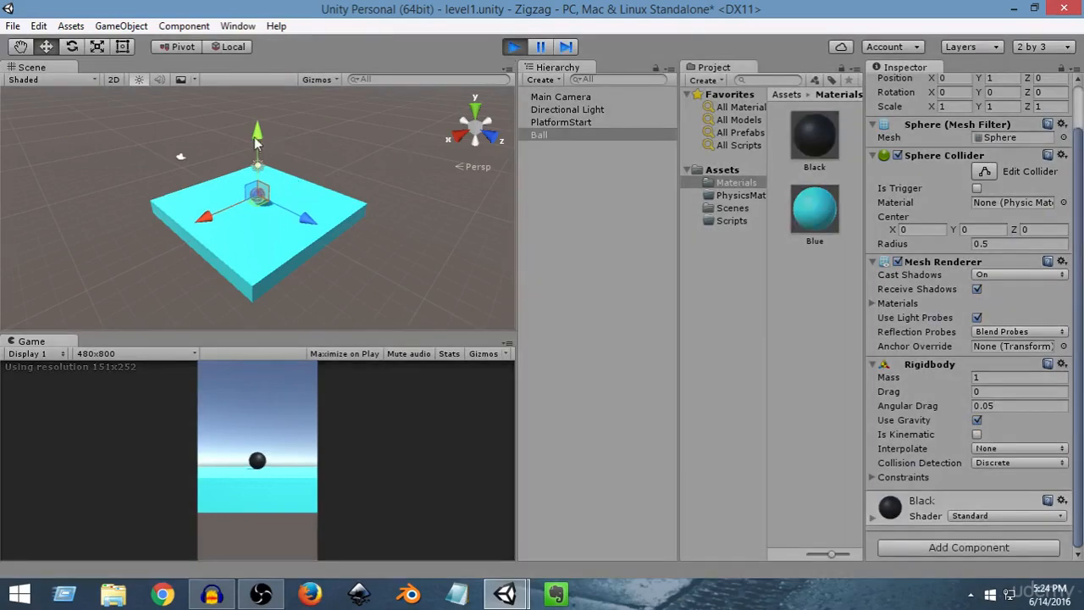
left_click_drag(258, 142, 261, 103)
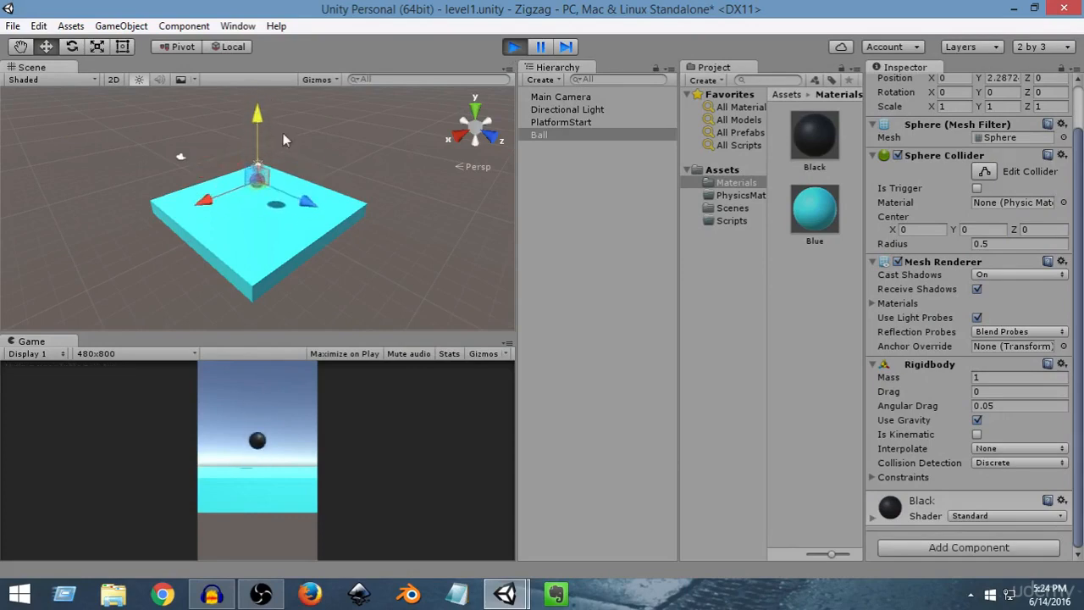
left_click(513, 47)
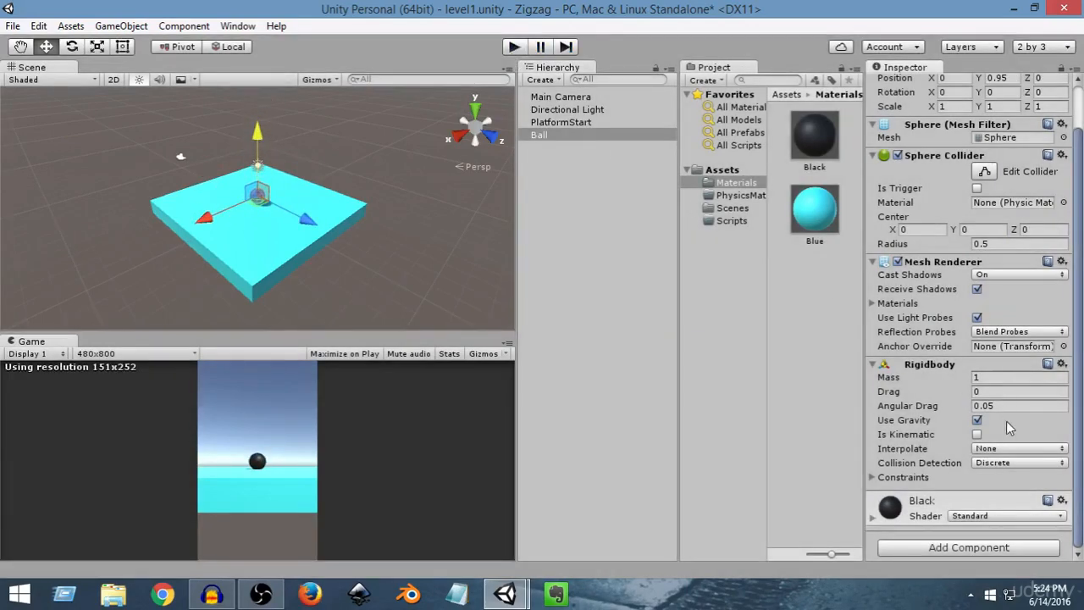
Turn off gravity on the Ball's Rigidbody and set its angular drag to 0.
left_click(978, 421)
left_click(1007, 408)
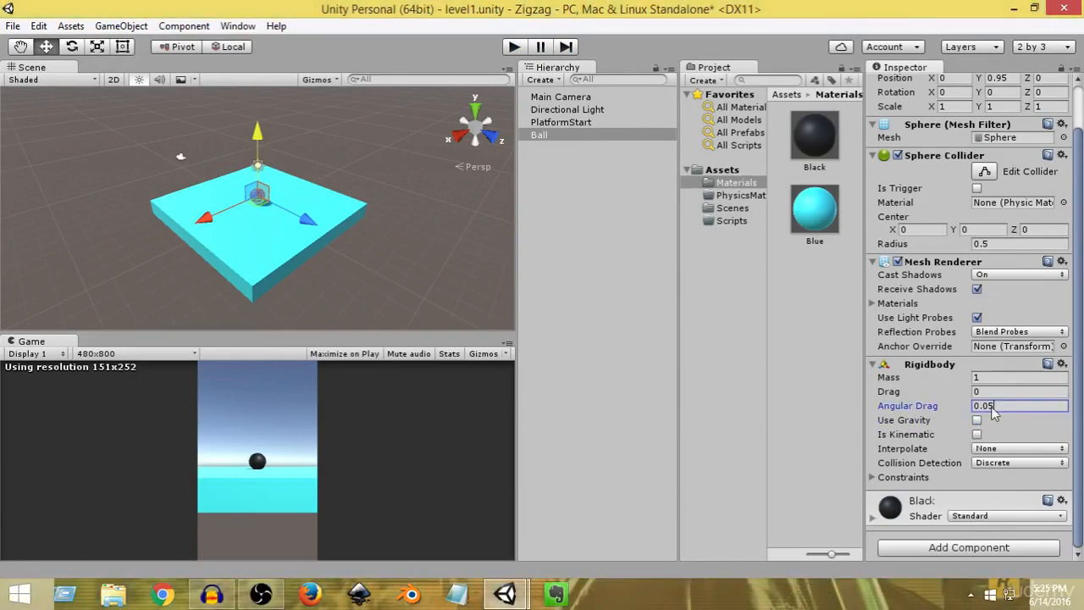
type("0")
Expand the constraints of the Ball's Rigidbody.
left_click(875, 478)
left_click(874, 478)
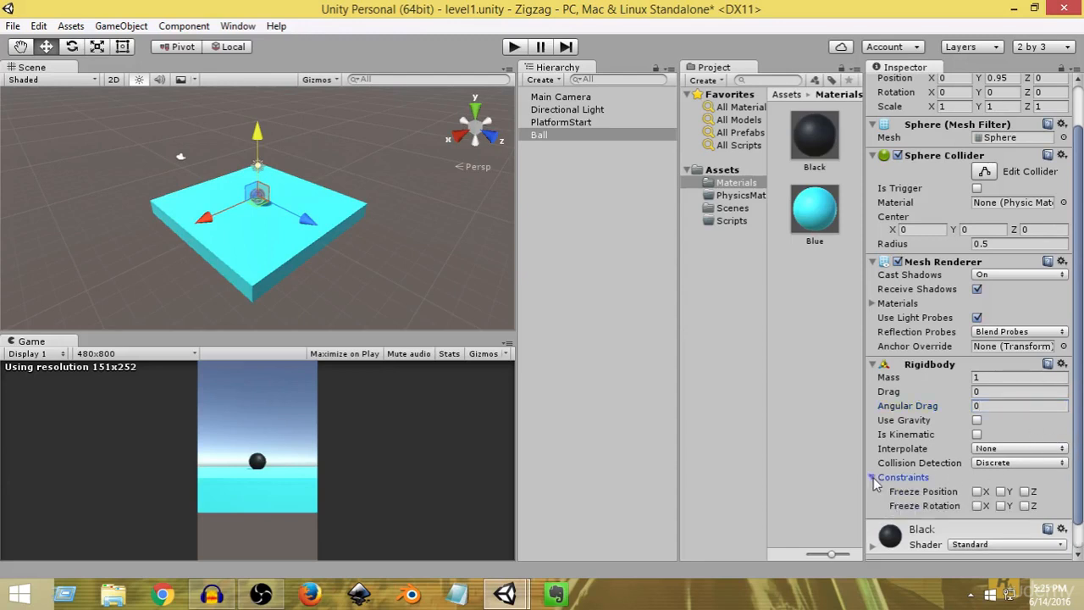
scroll(938, 479, "down", 1)
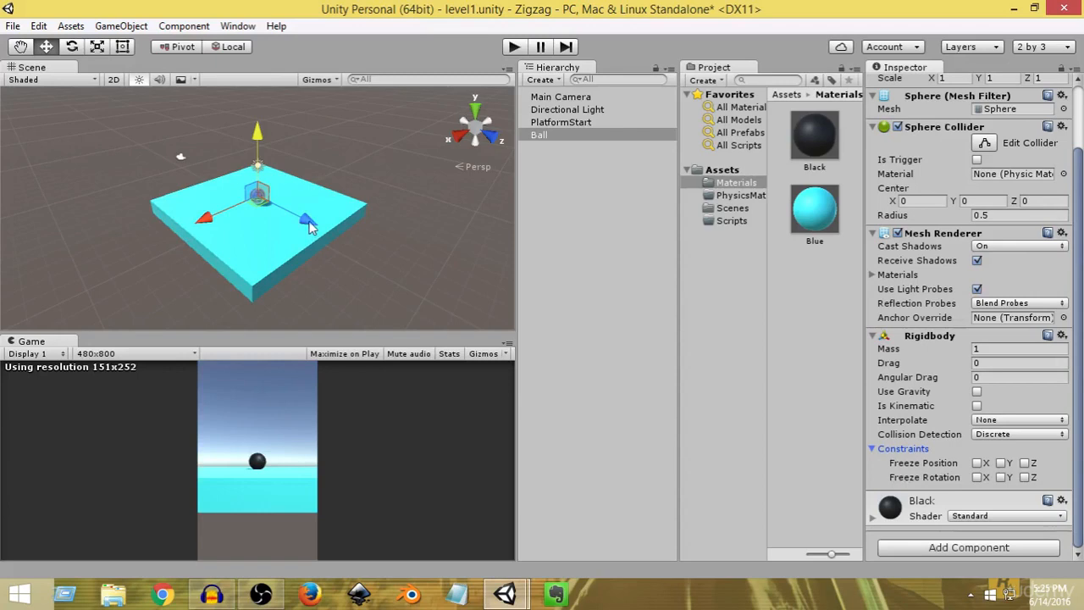
Move the Ball around the platform along its axes and return it to its starting position.
left_click_drag(309, 222, 265, 212)
mouse_move(154, 201)
left_mouse_down()
mouse_move(212, 183)
mouse_move(163, 199)
left_mouse_up()
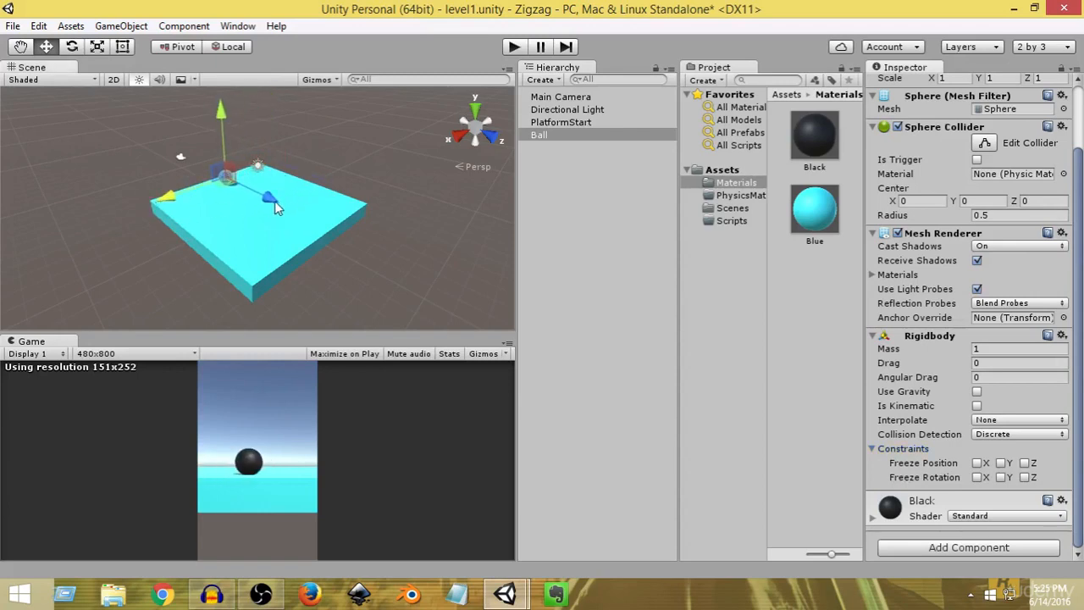
left_click_drag(274, 202, 288, 209)
left_click_drag(264, 144, 308, 147)
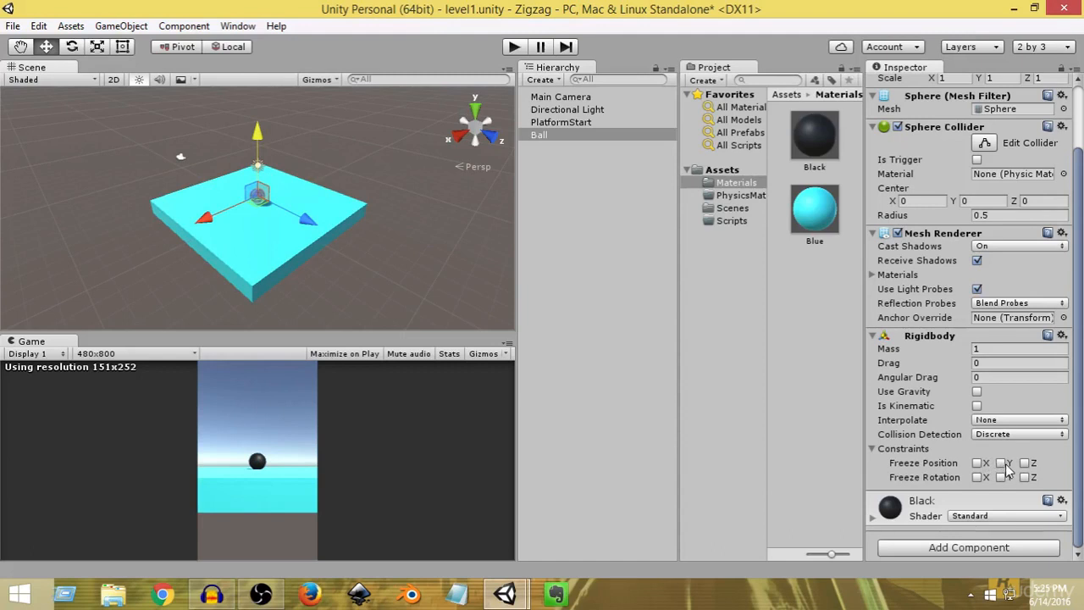
Freeze the Ball's Y position and its rotation on X, Y and Z in the Rigidbody constraints.
left_click(1003, 463)
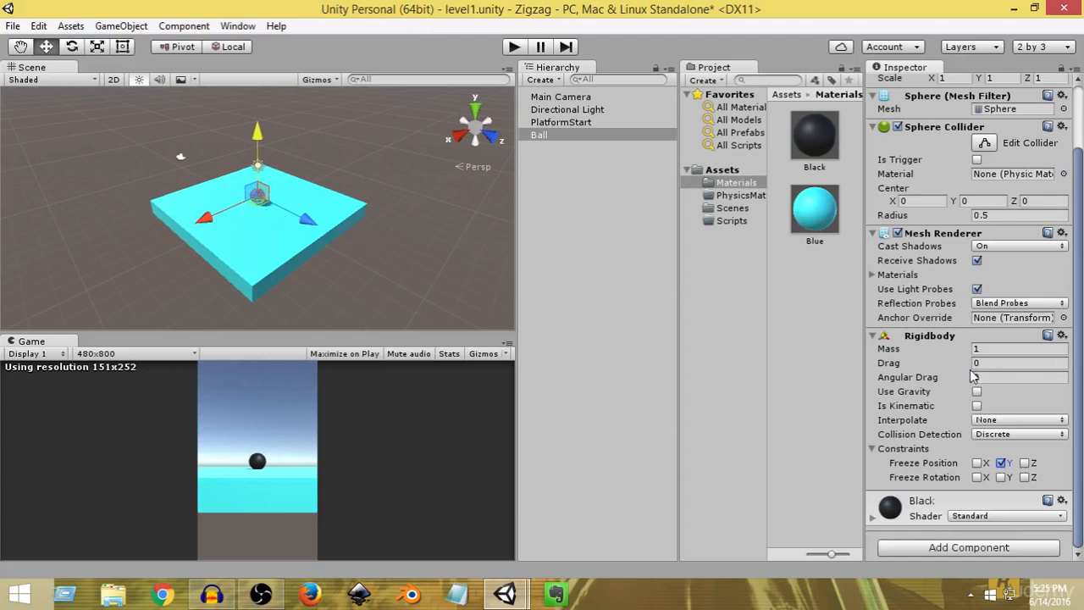
left_click(978, 478)
left_click(1002, 477)
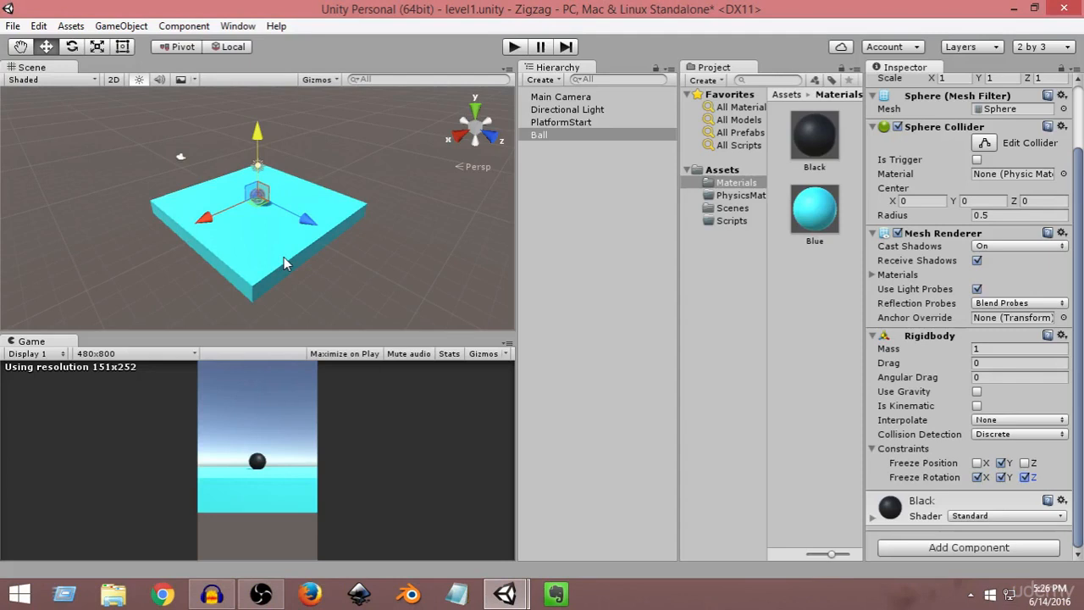
Move the Ball across the platform along its X and Z axes, and undo both moves.
left_click_drag(207, 220, 251, 219)
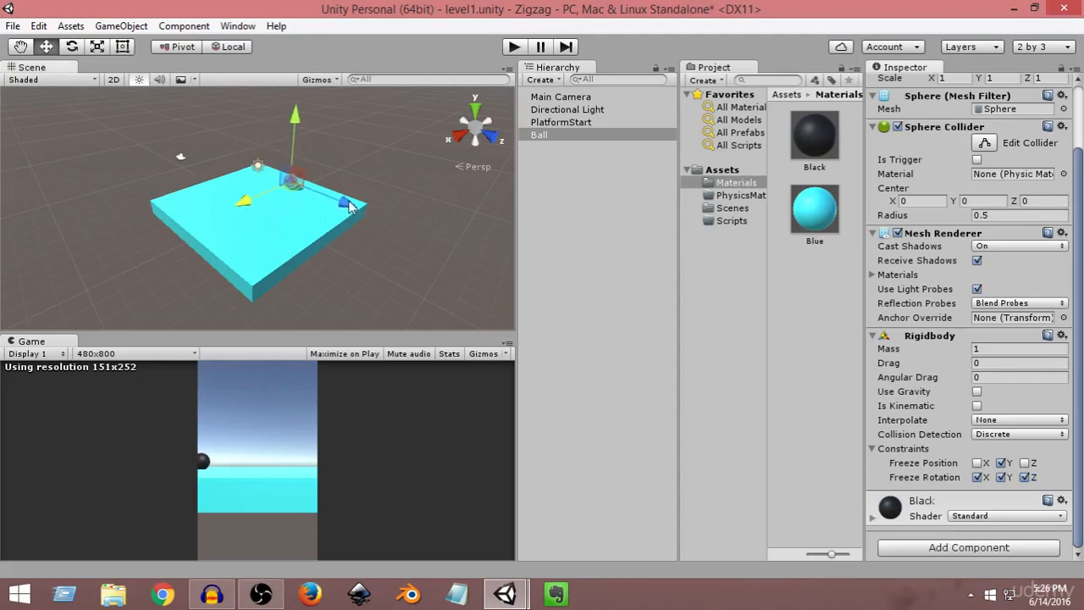
left_click_drag(351, 207, 294, 200)
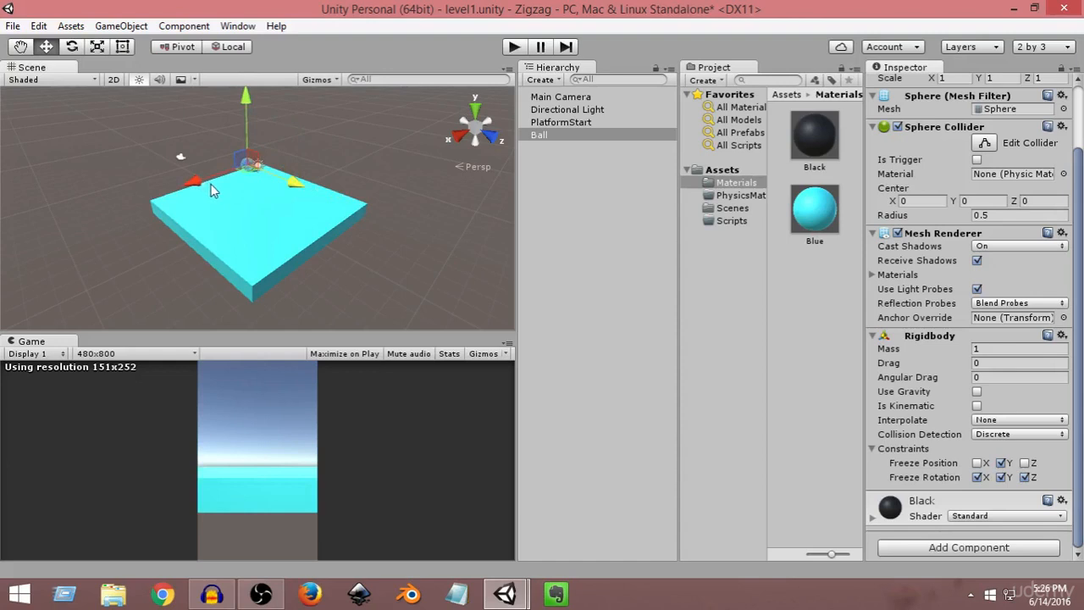
key("ctrl+z")
key("ctrl+z")
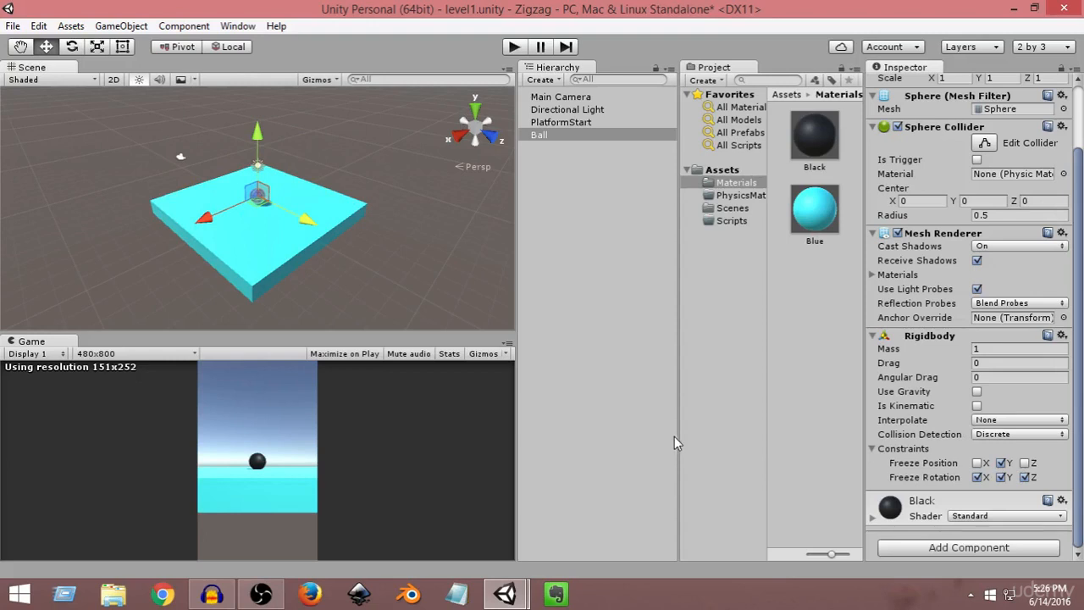
Unfreeze the Ball's Y position in the Rigidbody constraints and save the scene.
left_click(1002, 462)
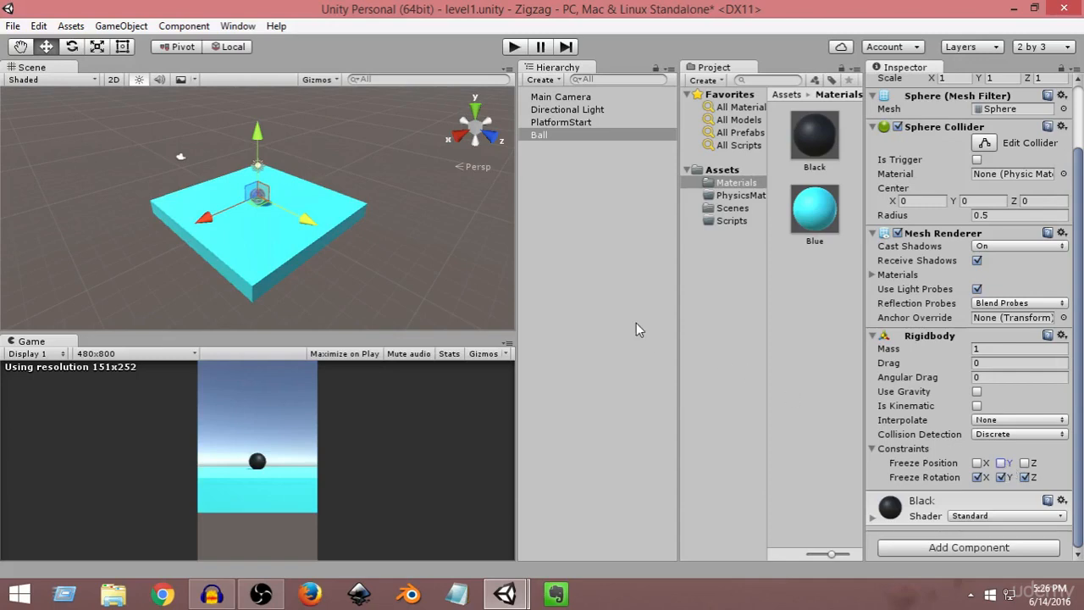
left_click(577, 123)
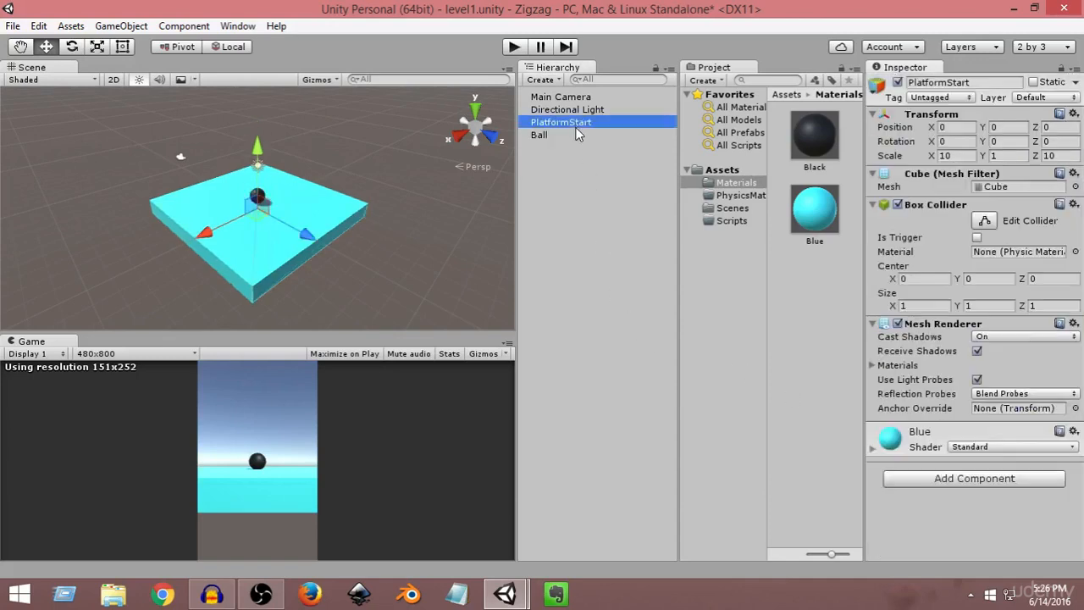
left_click(575, 135)
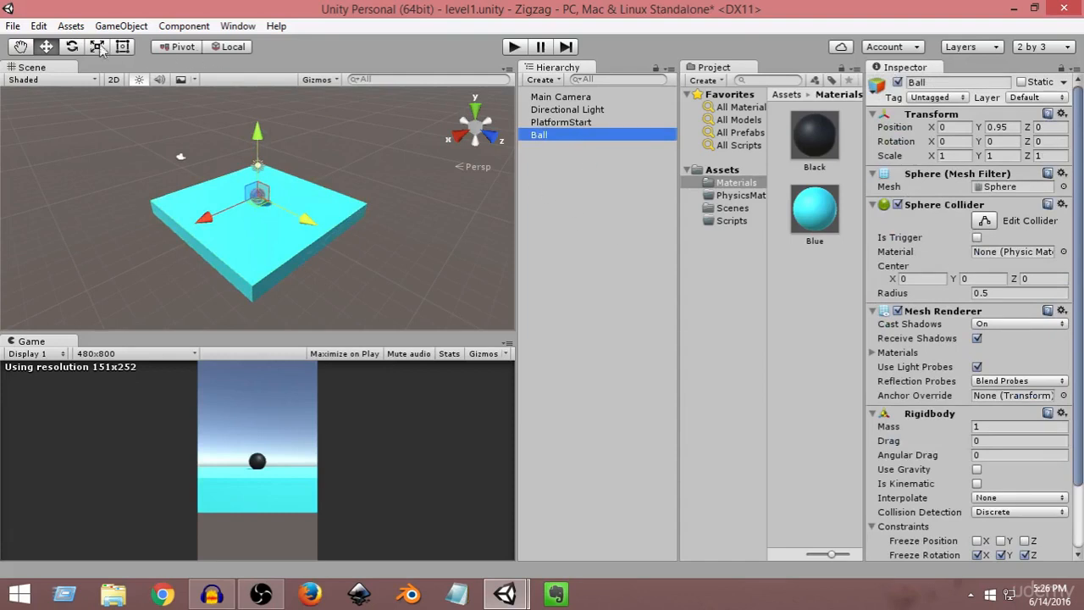
left_click(13, 27)
left_click(44, 84)
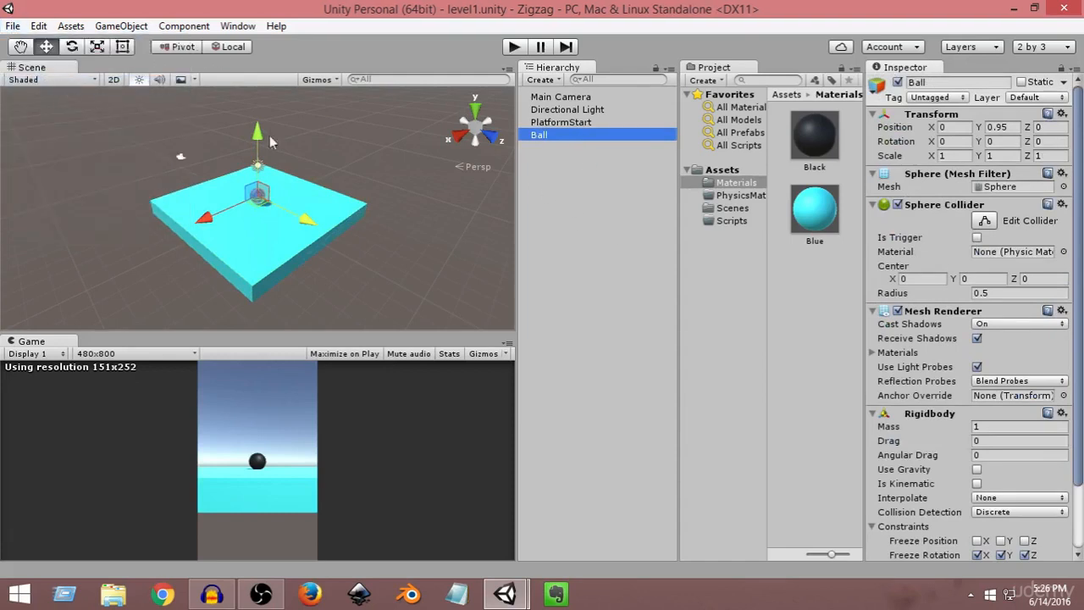